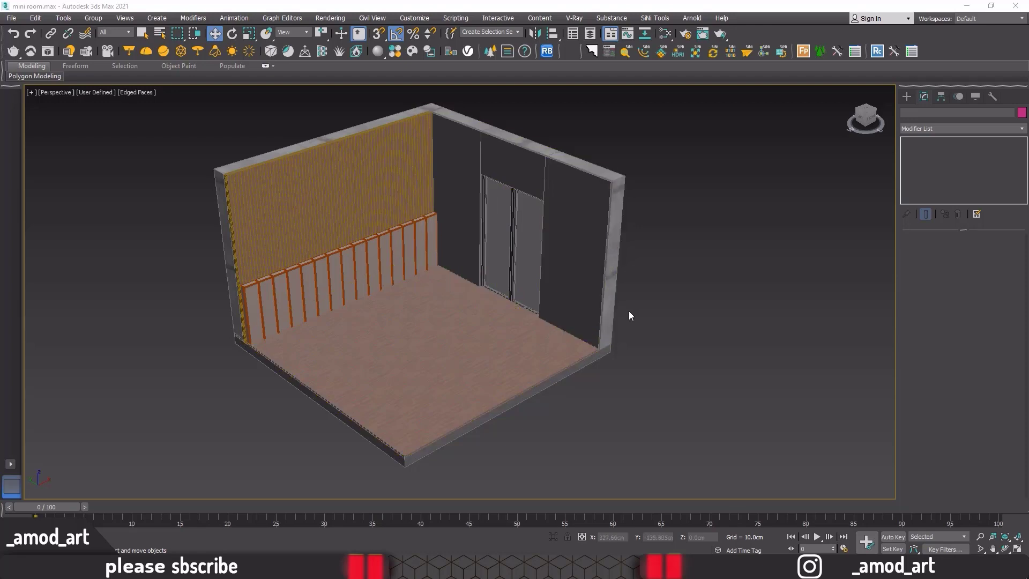
Examine the wall strip light, glowing door and lamps in the reference render room mini 2023.jpg.
left_click(637, 337)
middle_click_drag(637, 336, 675, 317, "alt")
left_click(441, 569)
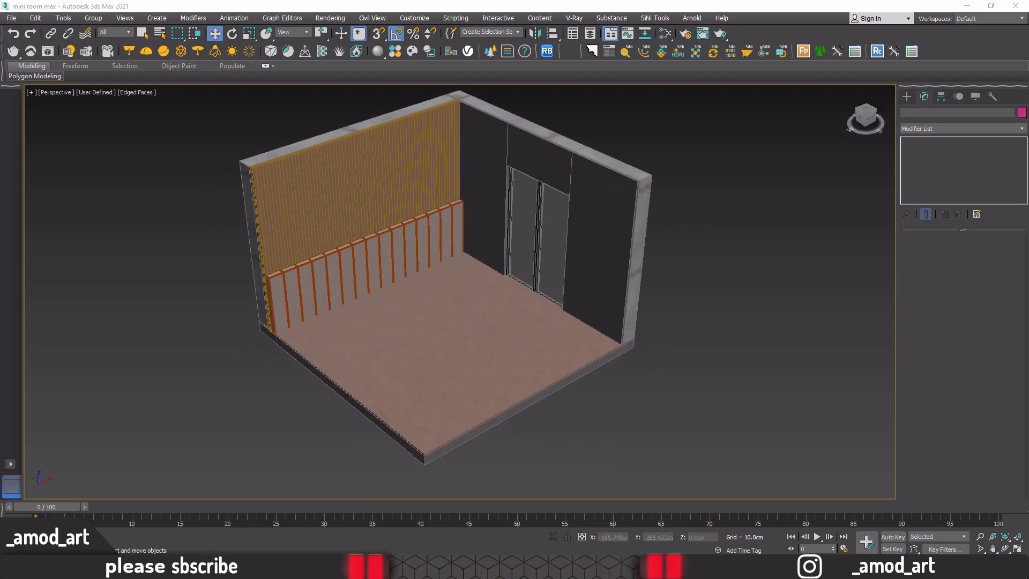
scroll(296, 238, "up", 1)
scroll(296, 238, "down", 1)
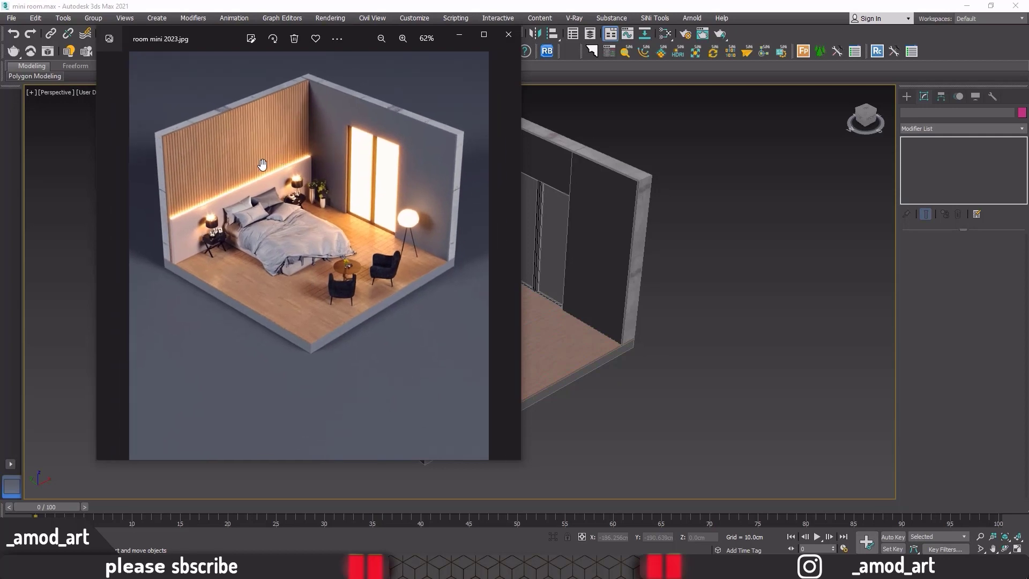
scroll(276, 190, "up", 2)
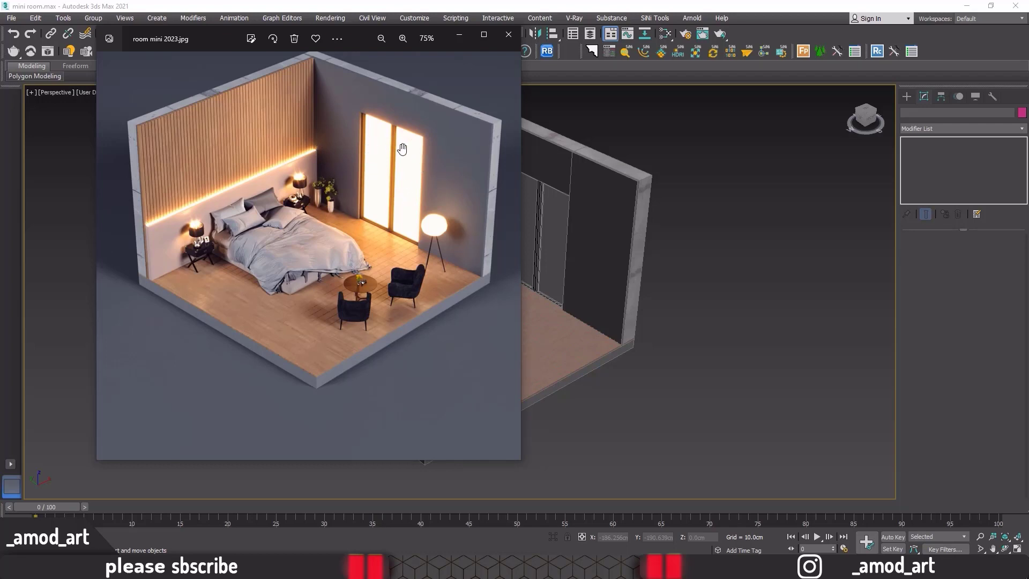
scroll(370, 231, "down", 3)
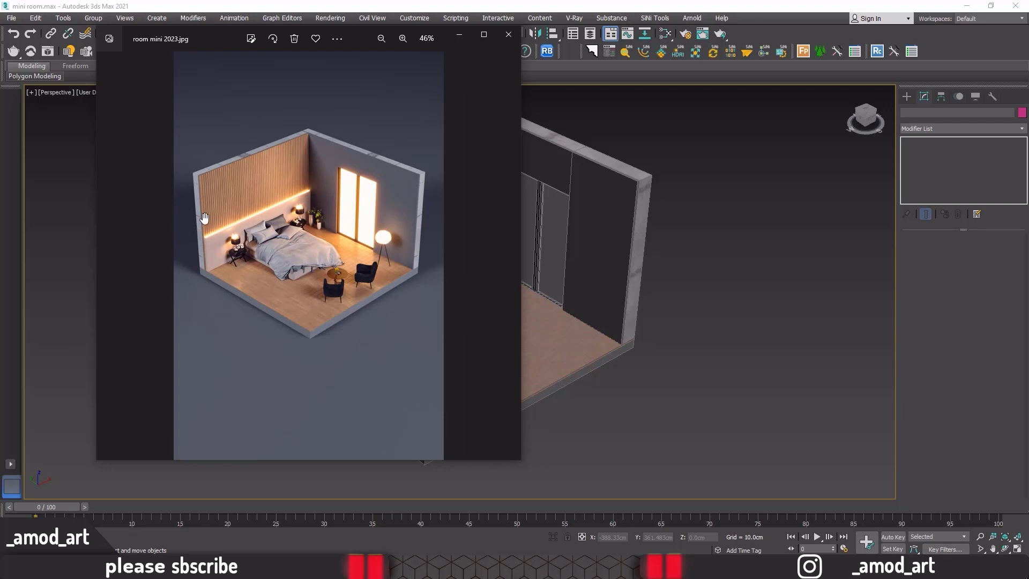
left_click(459, 36)
Create a V-Ray plane light along the lower wall panels in the top view, about 370 cm long and 3.3 cm wide.
key("alt+w")
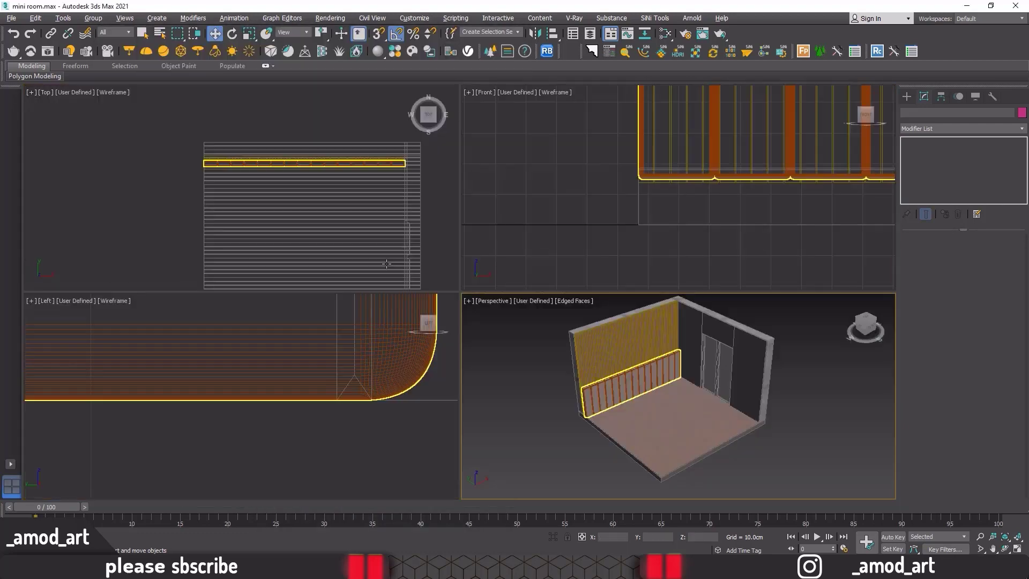
middle_click(306, 208)
key("alt+w")
scroll(479, 239, "up", 3)
middle_click_drag(554, 279, 329, 243)
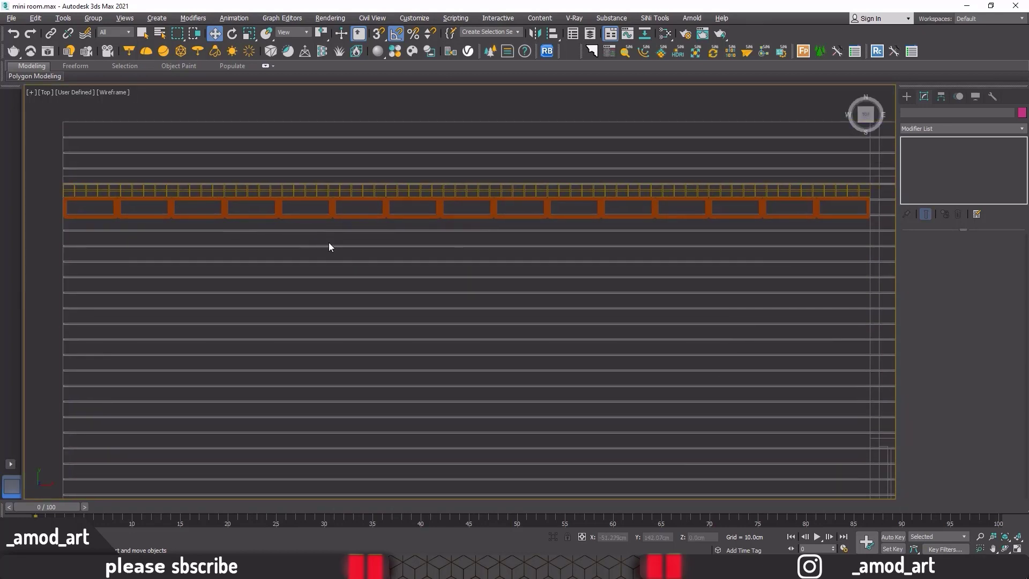
scroll(330, 242, "down", 1)
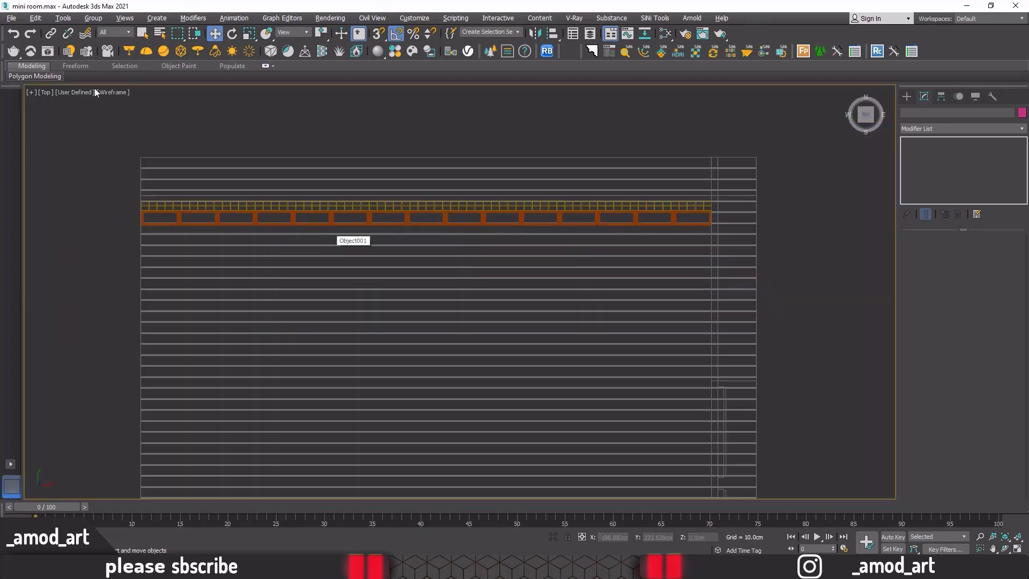
left_click(129, 51)
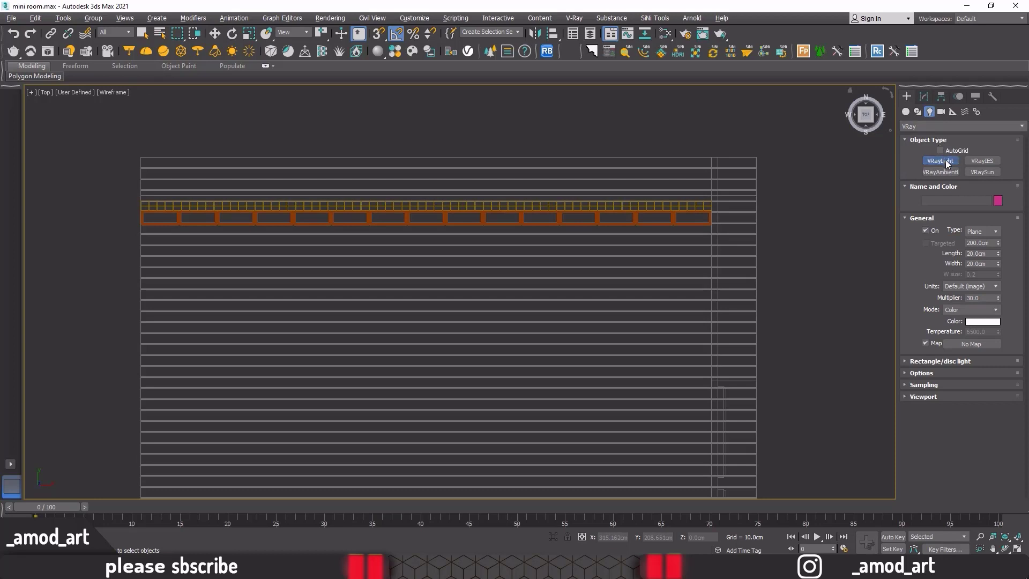
scroll(147, 215, "up", 2)
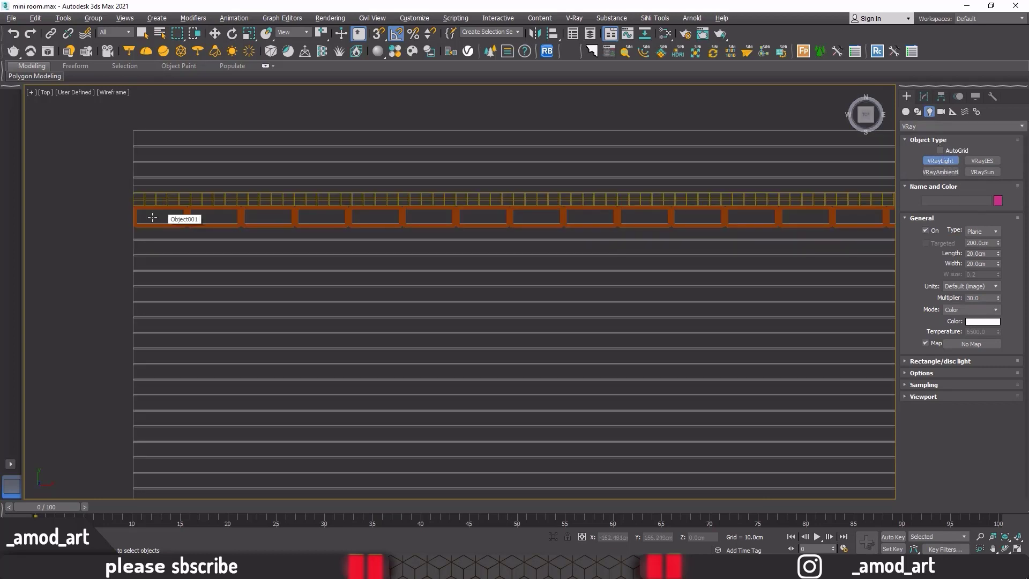
left_click_drag(135, 209, 744, 215)
scroll(348, 217, "down", 1)
left_click_drag(665, 218, 781, 219)
scroll(732, 218, "up", 1)
Raise the strip light in the front view to just above the wall panels, at a height of about 115.3 cm.
key("alt+w")
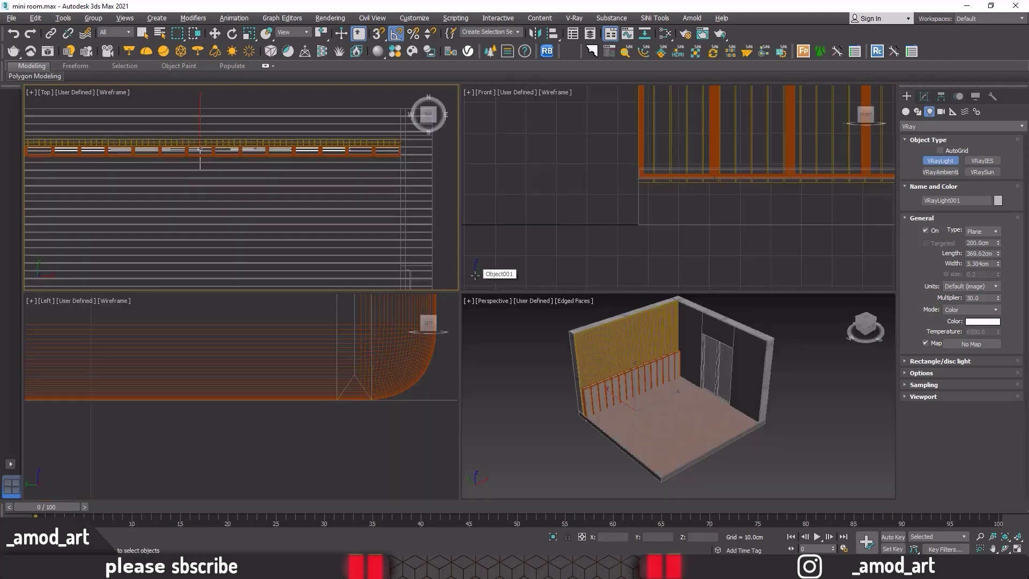
right_click(484, 232)
key("alt+w")
scroll(485, 230, "down", 3)
middle_click_drag(485, 231, 354, 252)
scroll(394, 267, "down", 2)
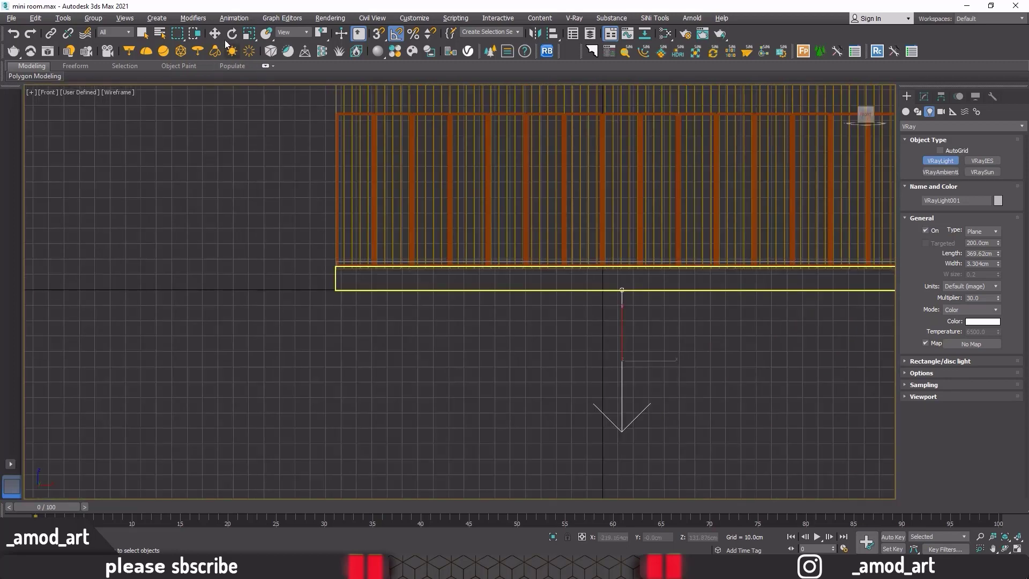
left_click(217, 36)
scroll(504, 317, "down", 2)
middle_click_drag(504, 316, 349, 345)
scroll(431, 338, "up", 2)
left_click_drag(431, 338, 431, 170)
scroll(429, 172, "up", 5)
scroll(421, 183, "up", 2)
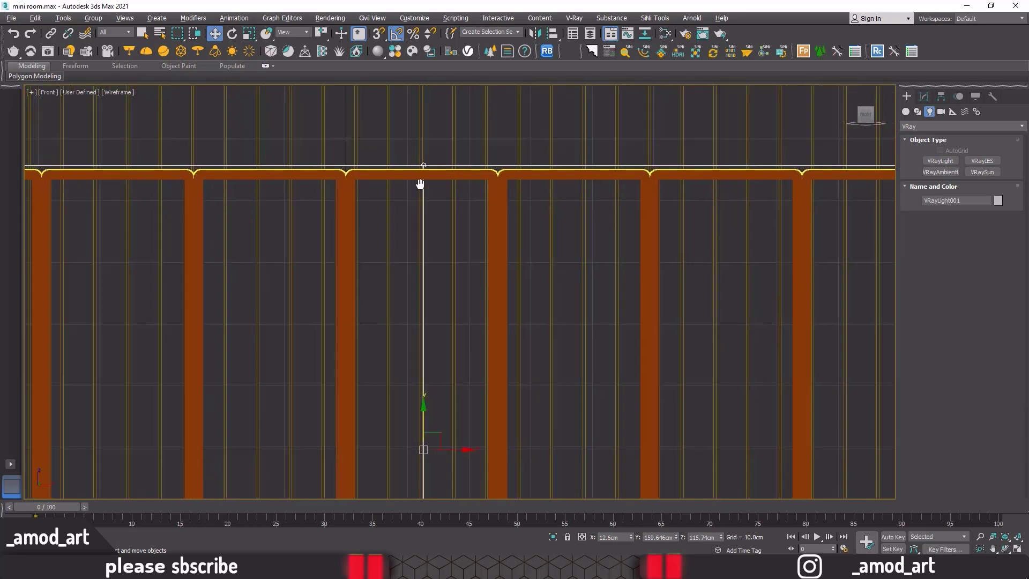
scroll(411, 216, "up", 4)
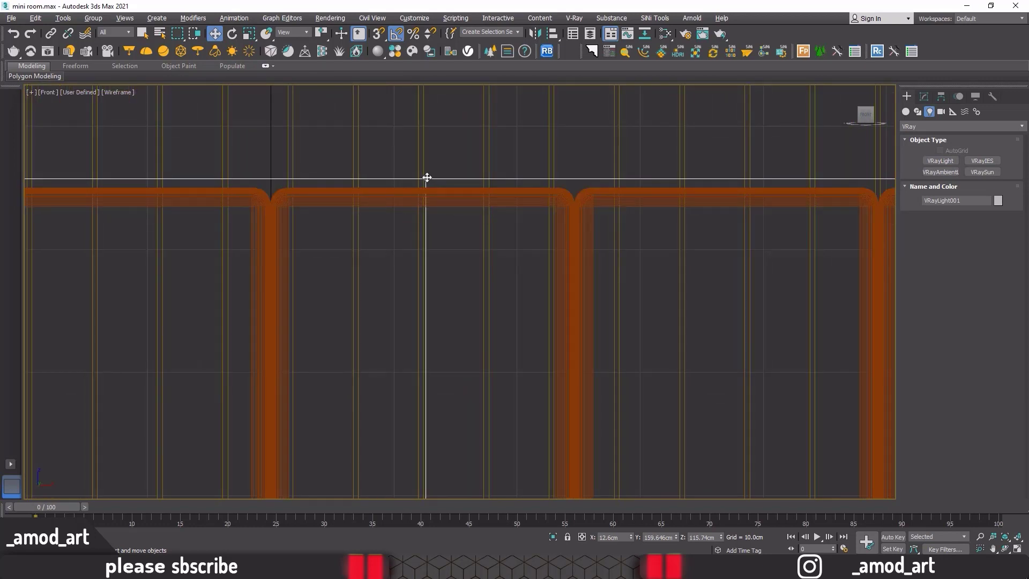
left_click_drag(426, 178, 426, 184)
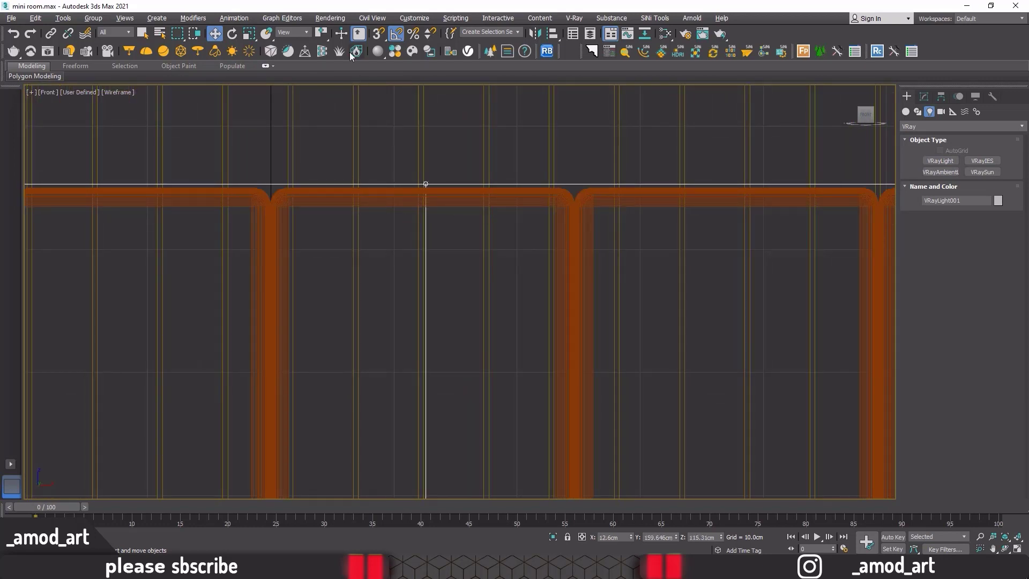
Mirror the strip light on the Y axis without cloning so it shines upward.
left_click(536, 34)
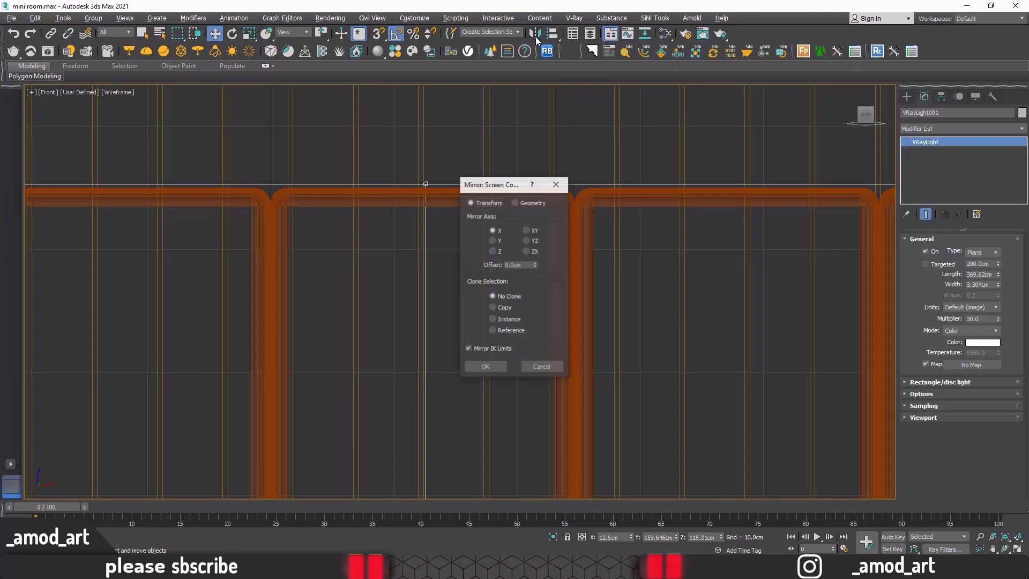
left_click(494, 240)
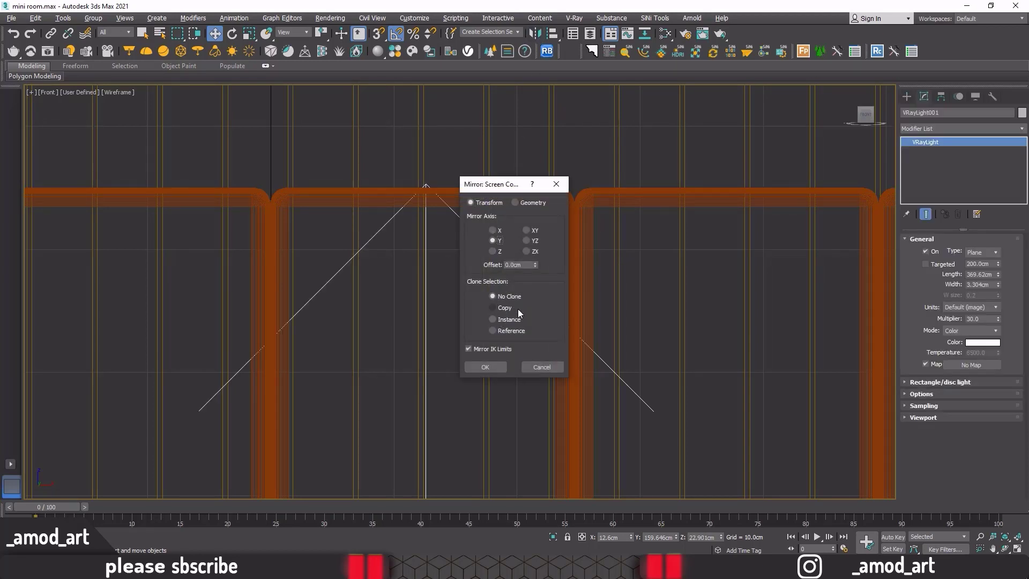
left_click(485, 367)
Move the mirrored strip light up to just above the panels' top edge, at a height of about 115.4 cm.
scroll(422, 192, "down", 4)
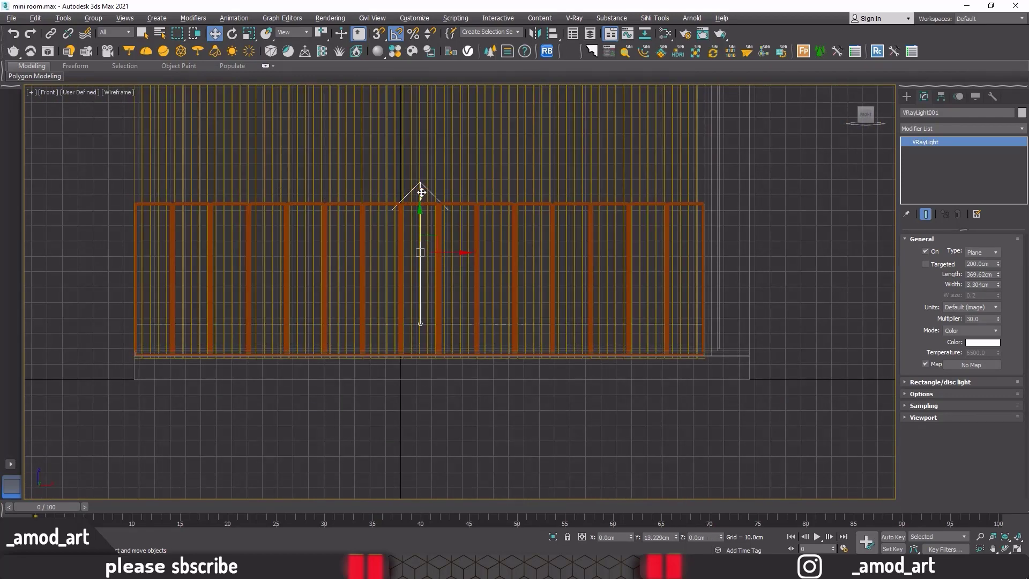
left_click_drag(422, 192, 425, 105)
scroll(421, 176, "up", 8)
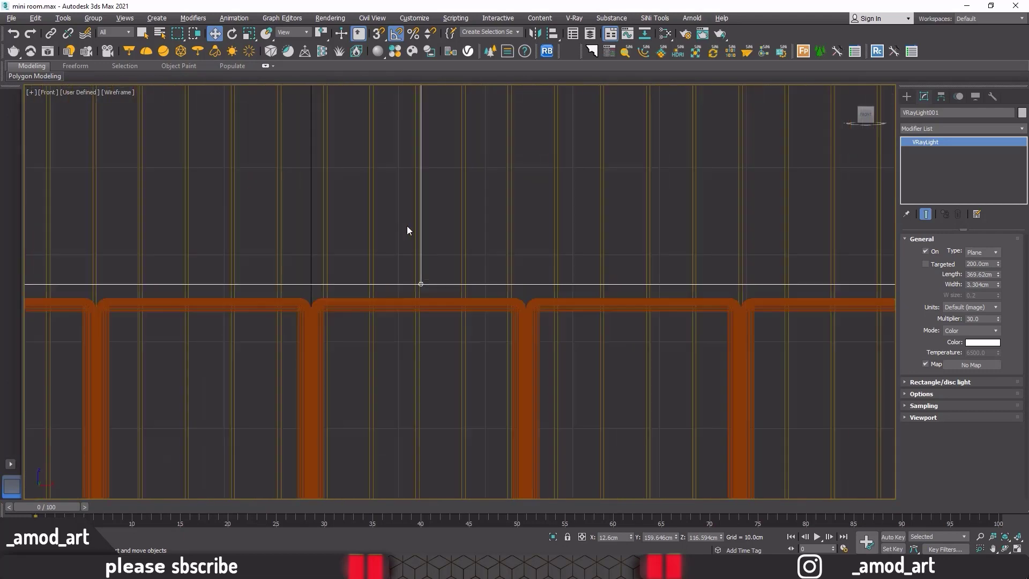
left_click_drag(427, 279, 427, 289)
Set the strip light's multiplier to 1 and its mode to Temperature with a value of 3500.
key("alt+w")
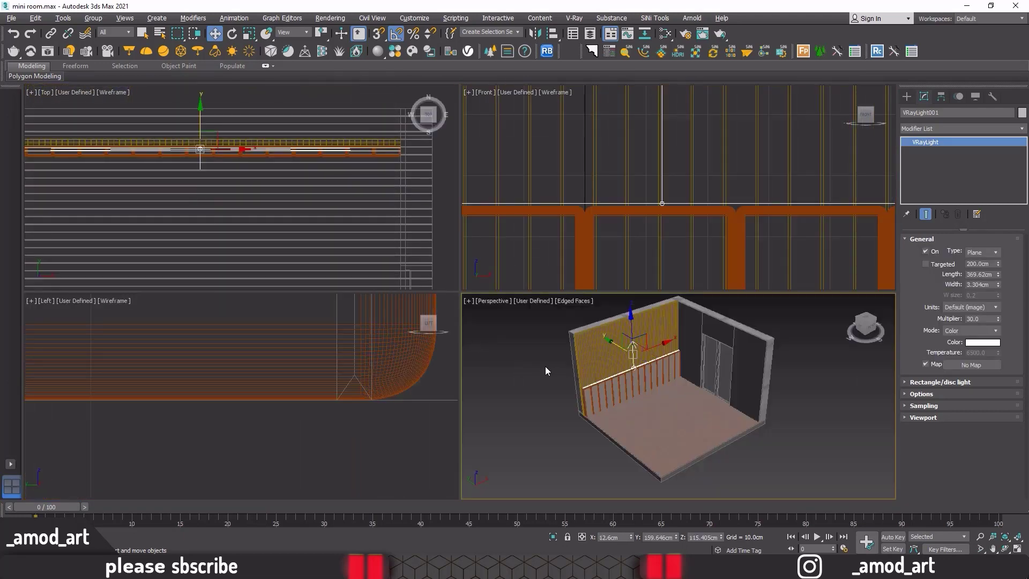
key("alt+w")
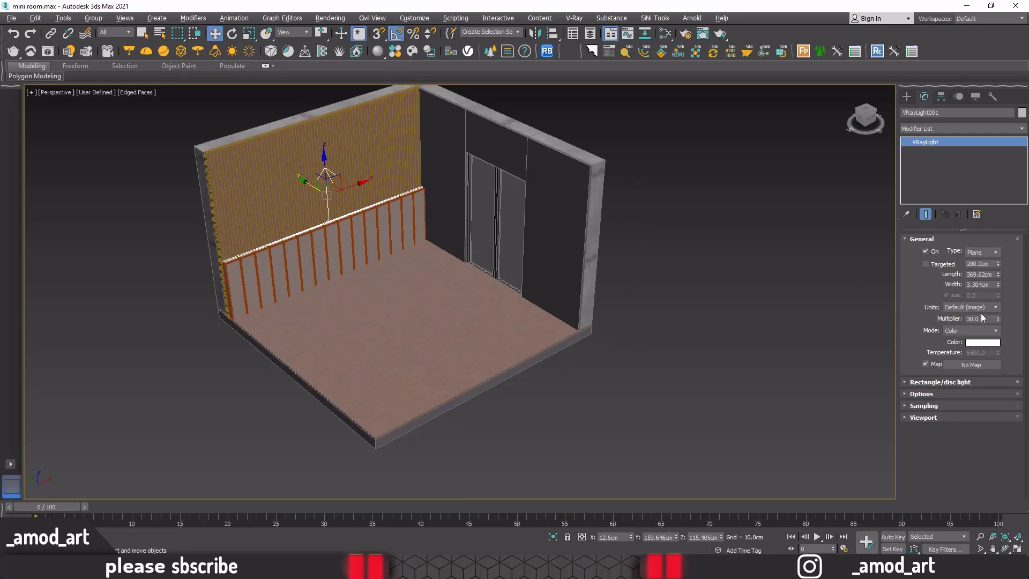
double_click(980, 319)
left_click(960, 330)
left_click(960, 348)
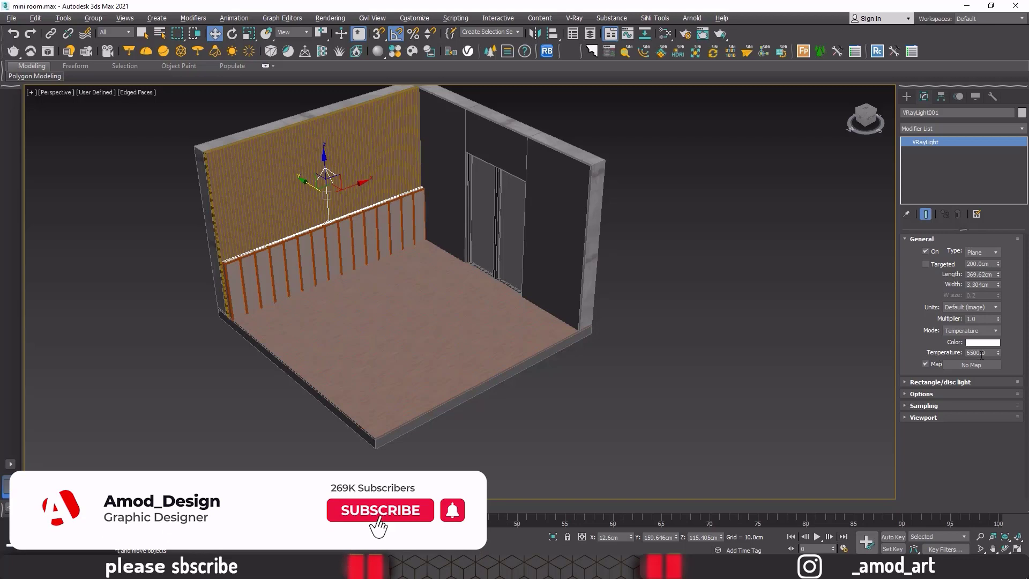
double_click(958, 353)
type("3500")
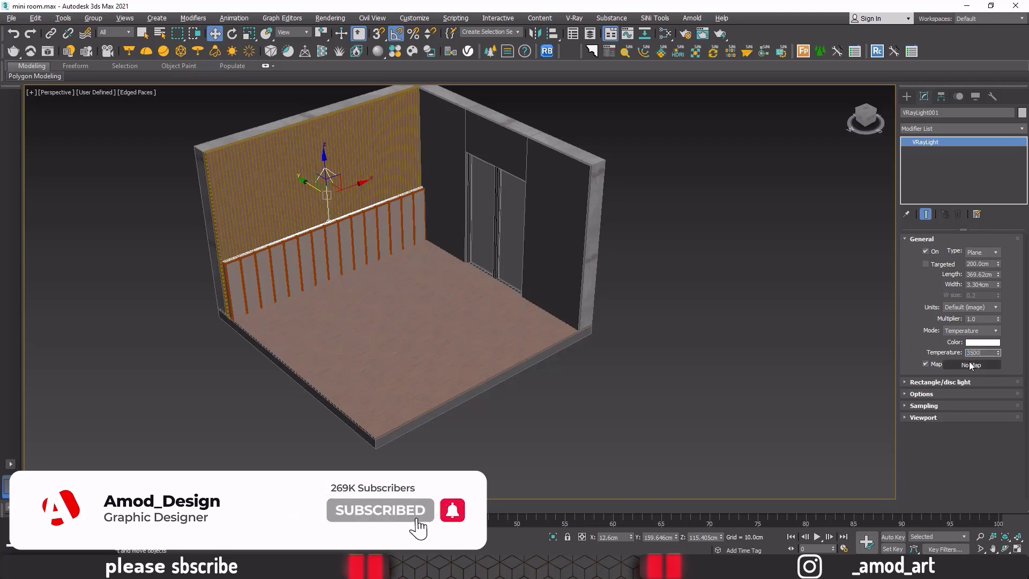
key("Return")
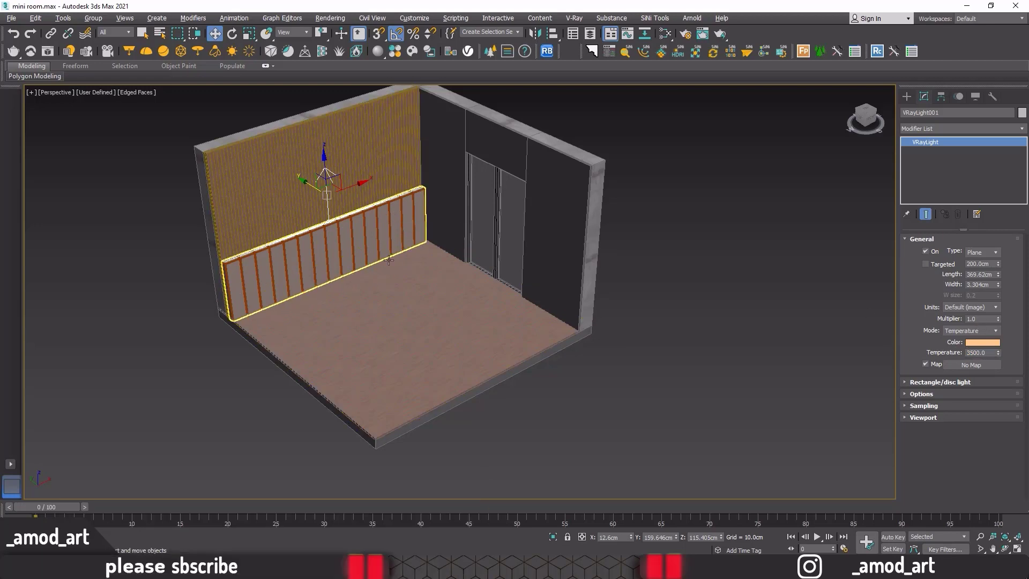
Create a second V-Ray light of type Mesh in the empty space beside the room.
left_click(658, 265)
left_click(909, 94)
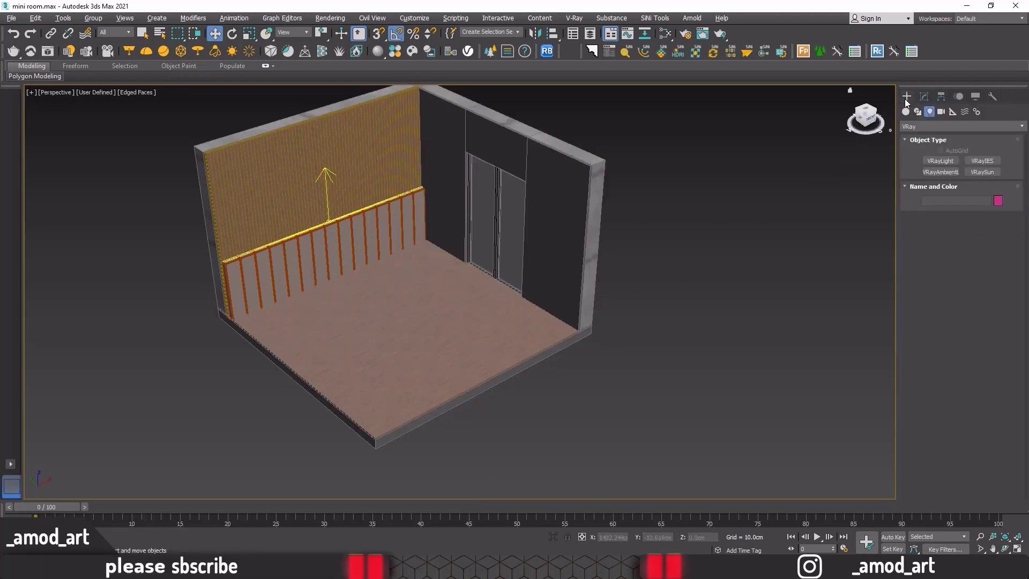
left_click(941, 161)
left_click(982, 231)
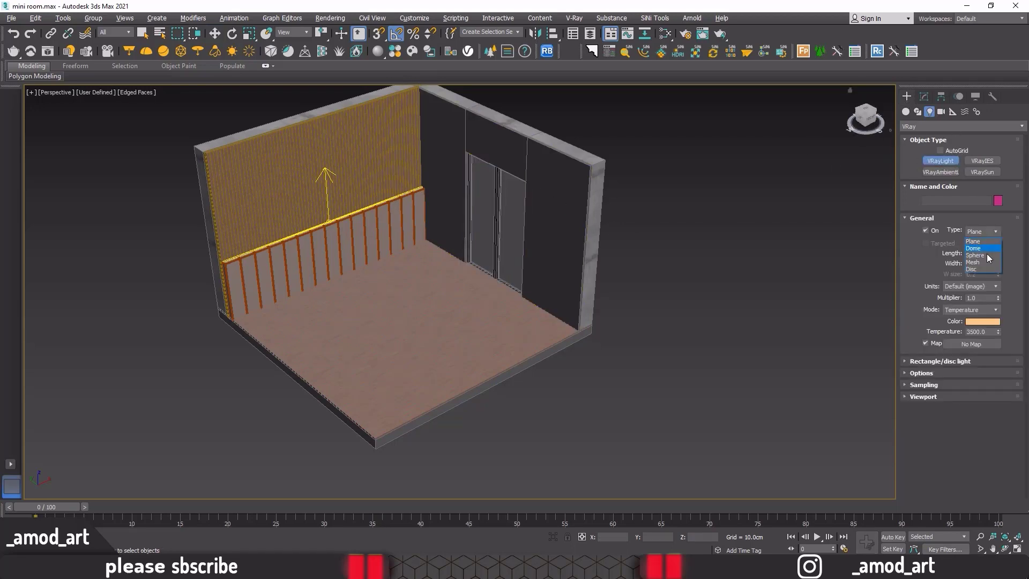
left_click(974, 262)
left_click(661, 227)
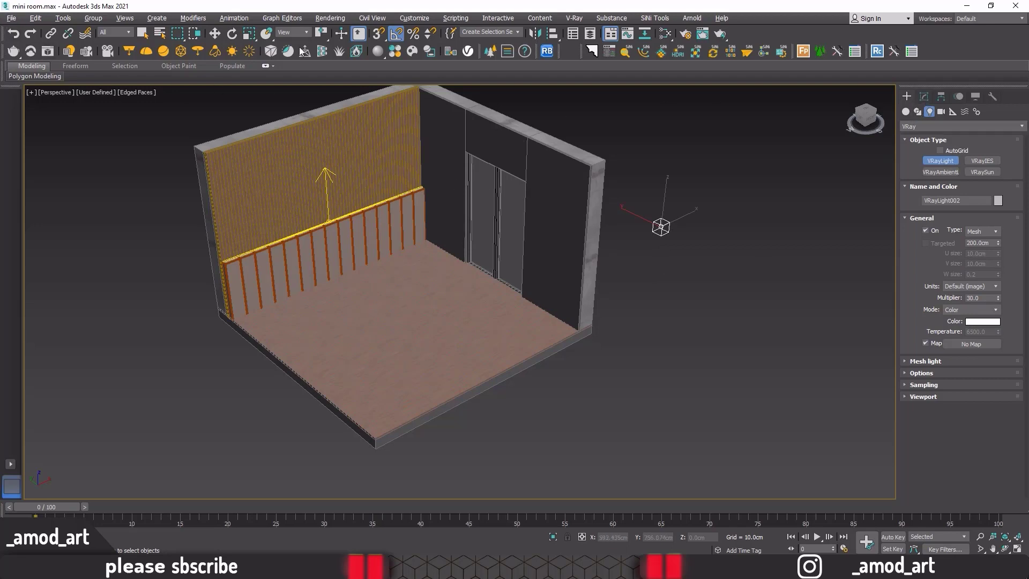
left_click(215, 34)
Pick the door's glass object as the mesh for the new mesh light.
left_click(925, 96)
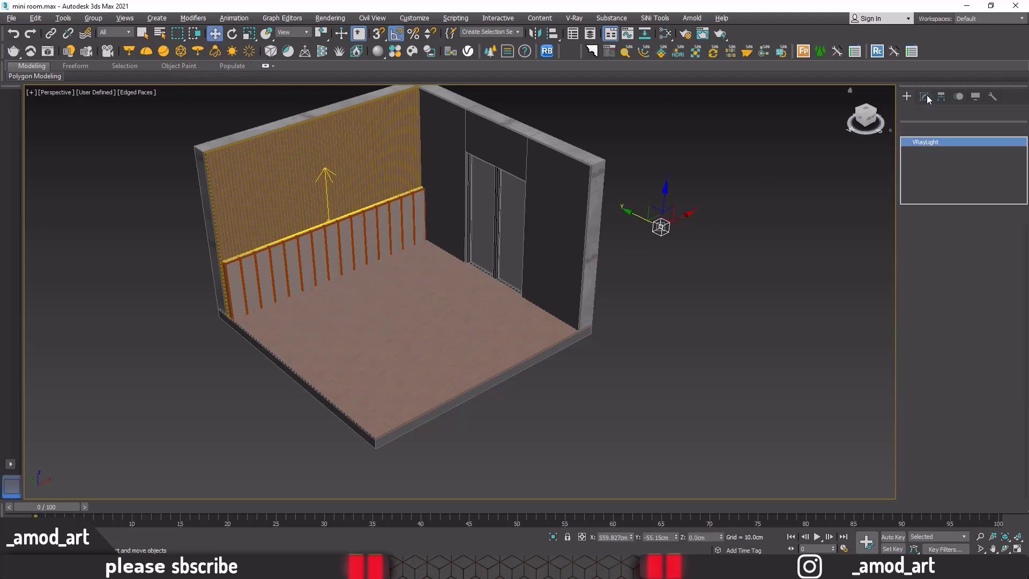
left_click(916, 382)
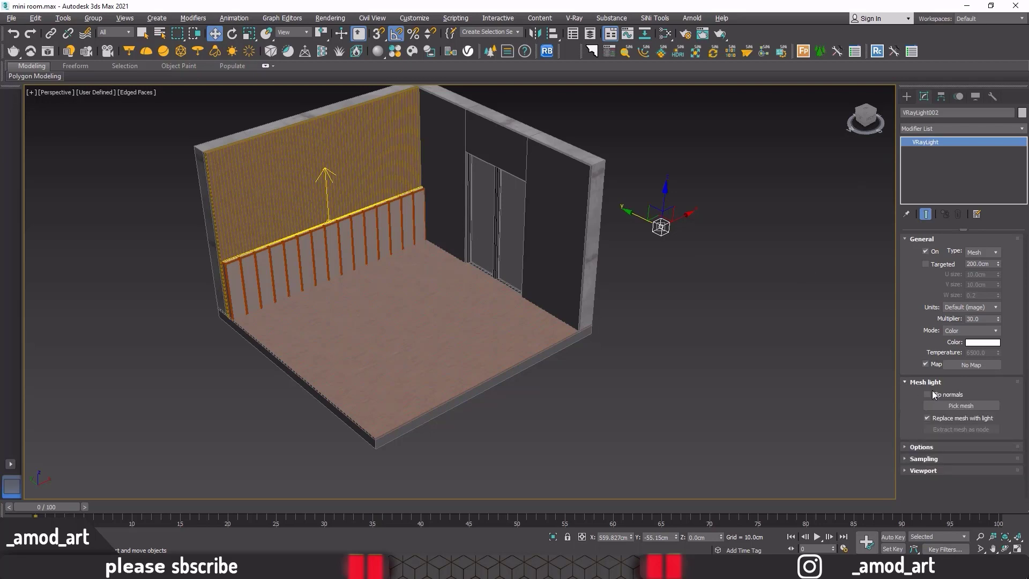
left_click(942, 405)
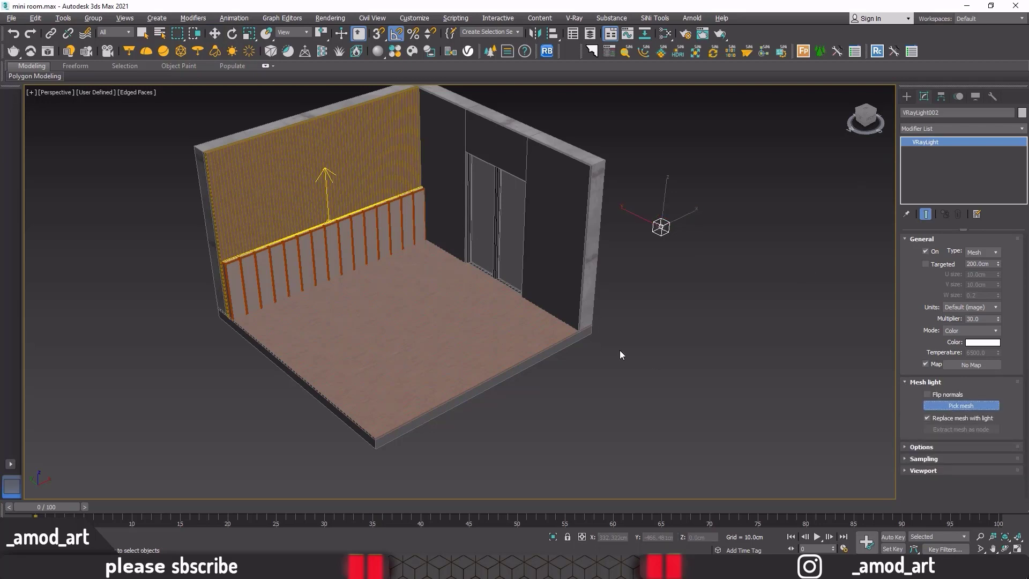
left_click(510, 208)
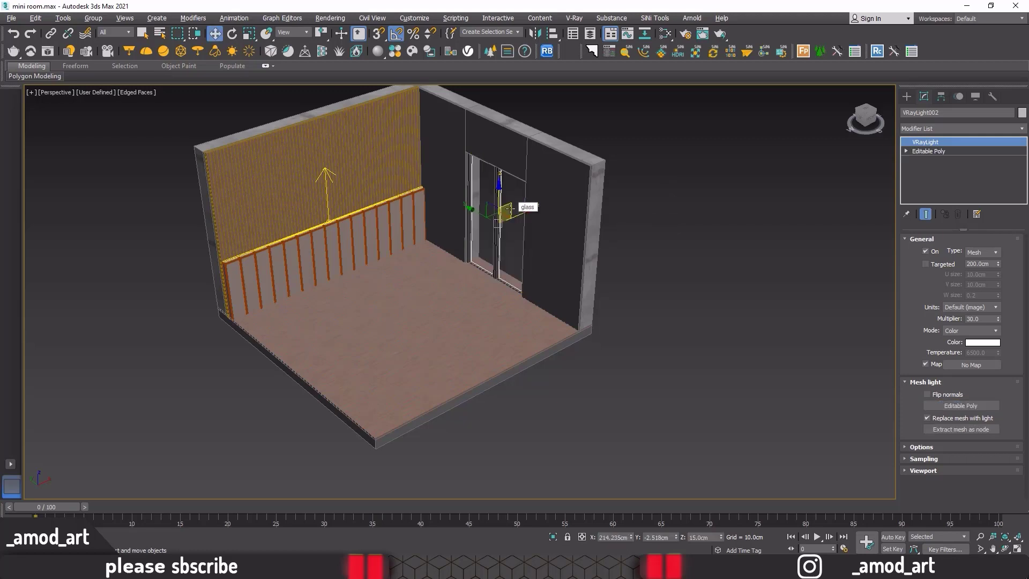
key("w")
Set the door glass light's multiplier to 1.5 and switch its mode to Temperature.
left_click(985, 319)
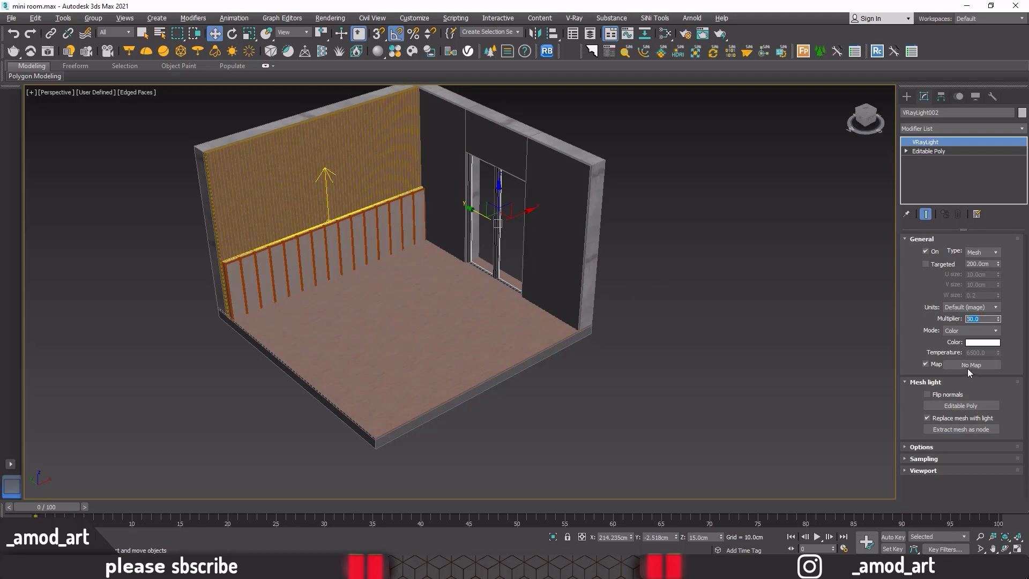
type("1")
type(".2")
left_click(948, 331)
left_click(957, 351)
left_click_drag(990, 354, 950, 354)
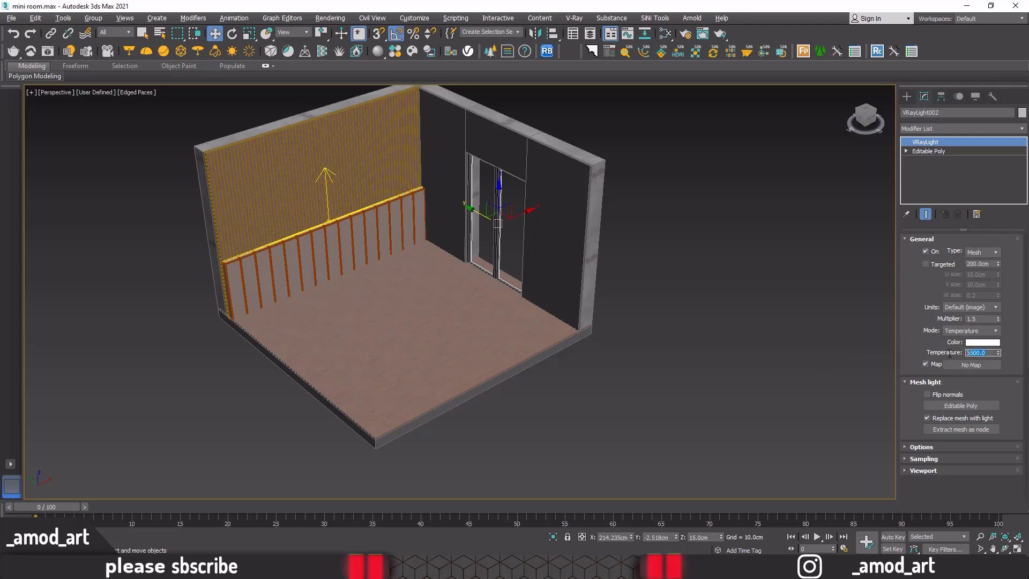
key("Return")
Deselect the door light and review the lighting and furniture in the reference render again.
left_click(624, 326)
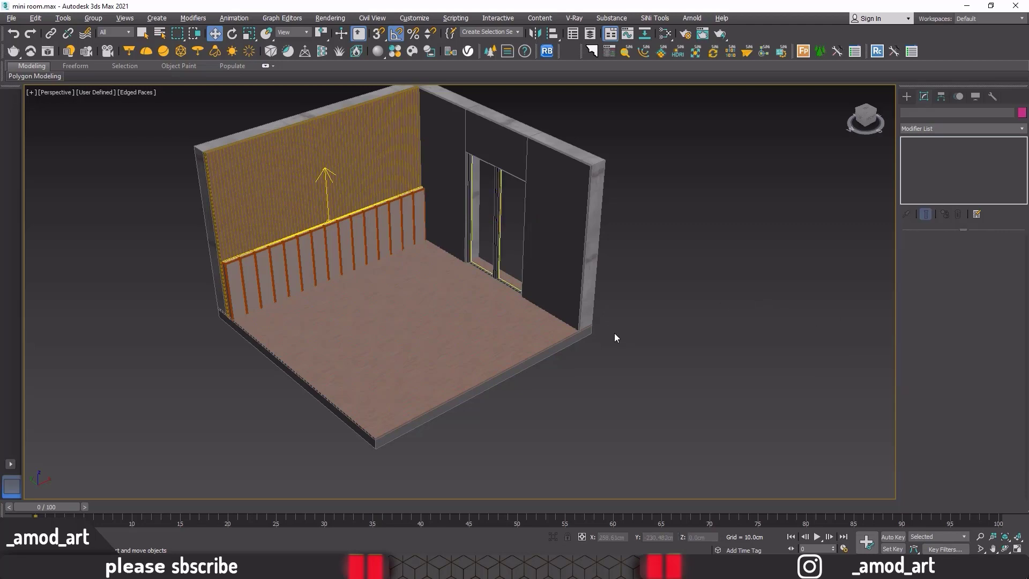
left_click(407, 569)
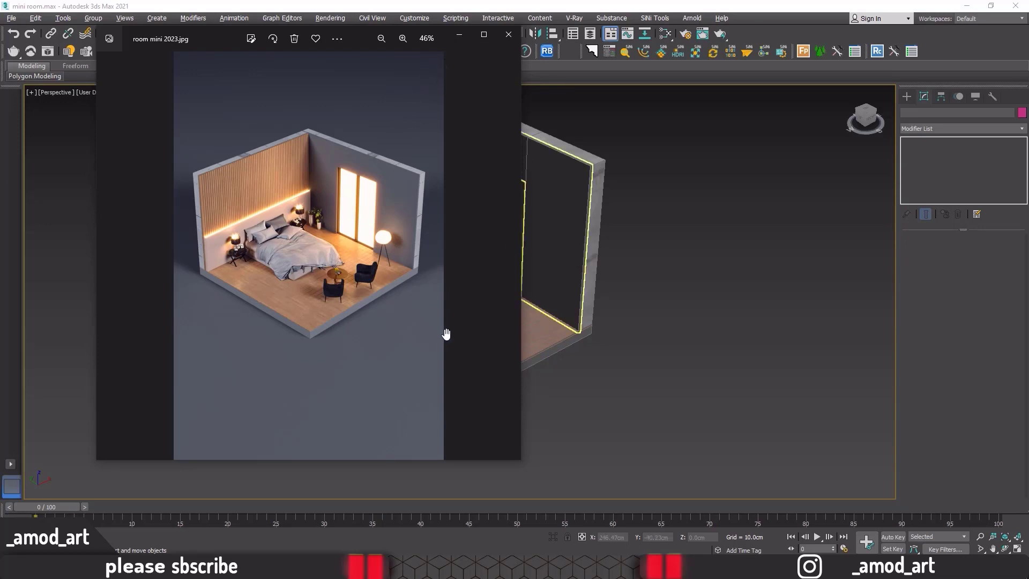
left_click(459, 34)
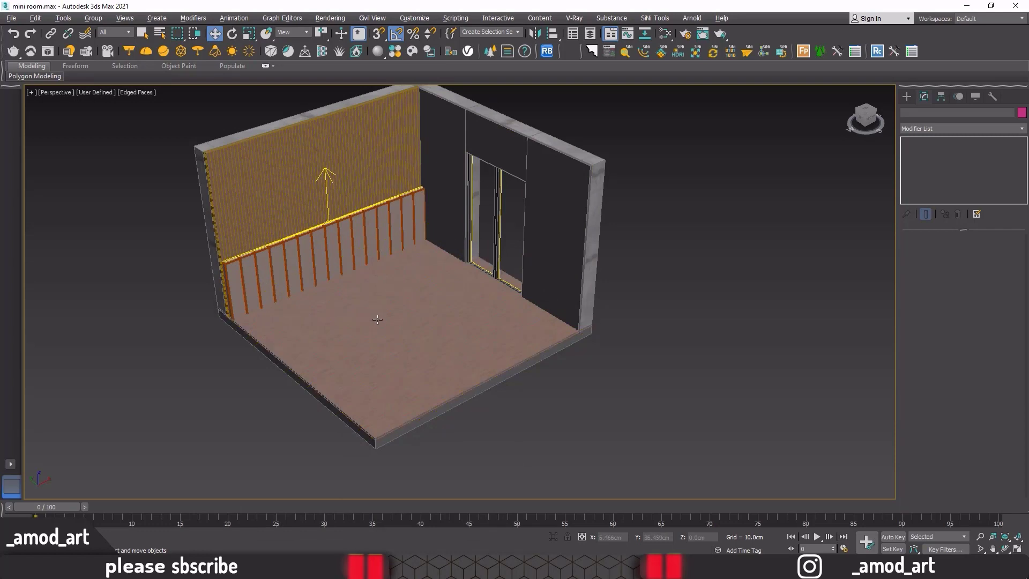
Switch to the desktop, open the ابجکت انیمیشن model folder and place its window over the room scene.
scroll(322, 327, "down", 5)
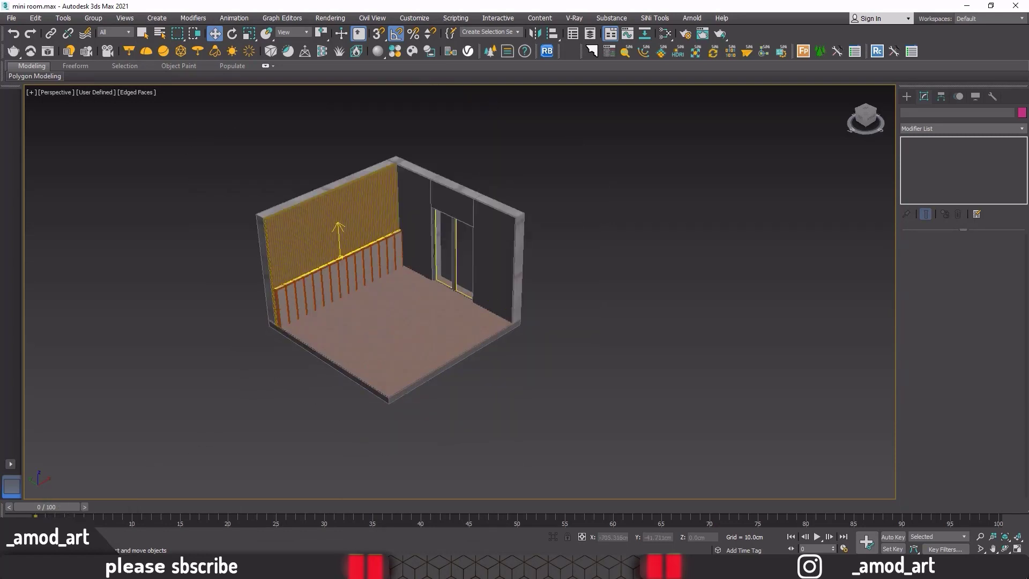
left_click(967, 6)
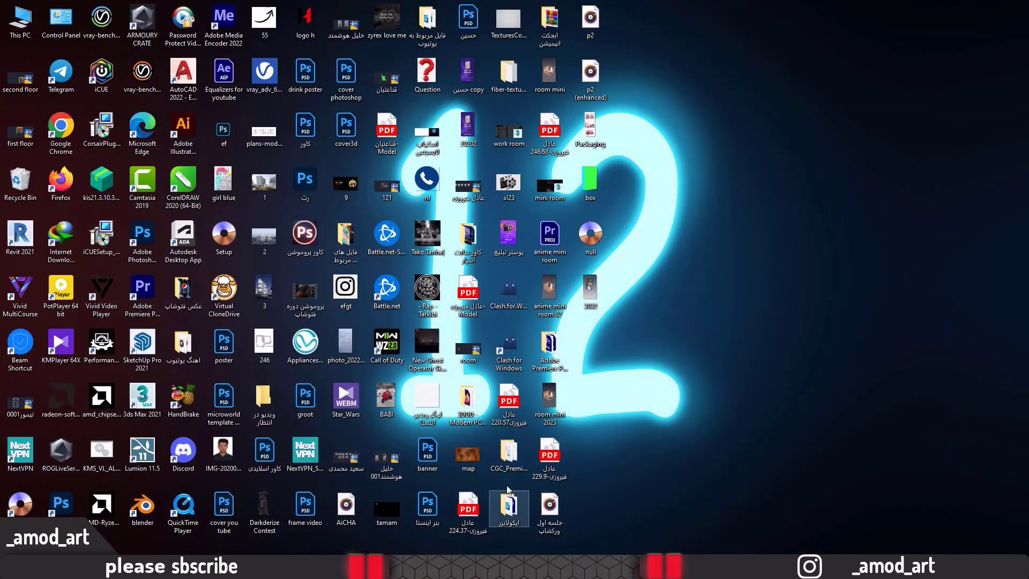
double_click(549, 21)
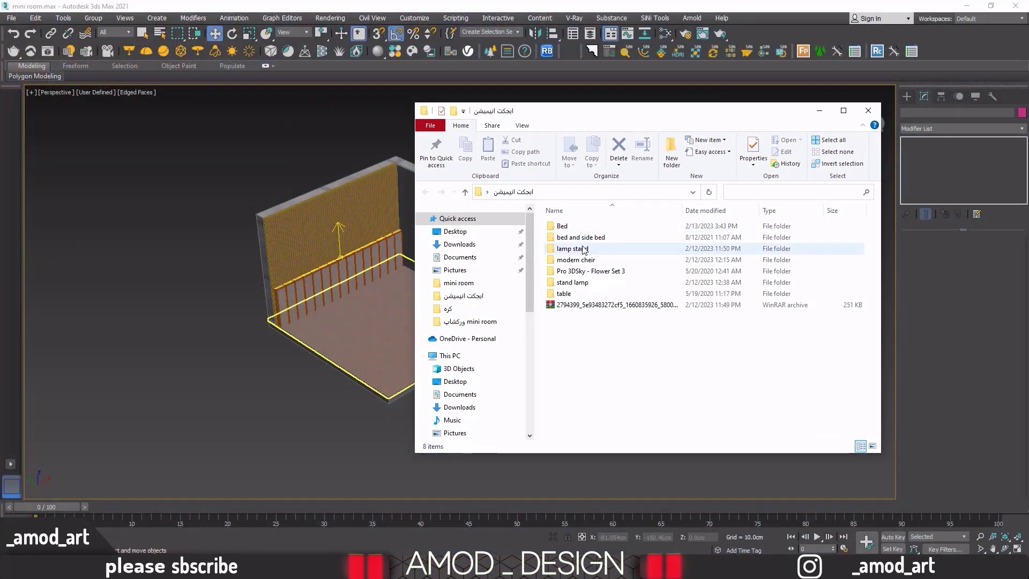
left_click_drag(574, 113, 606, 127)
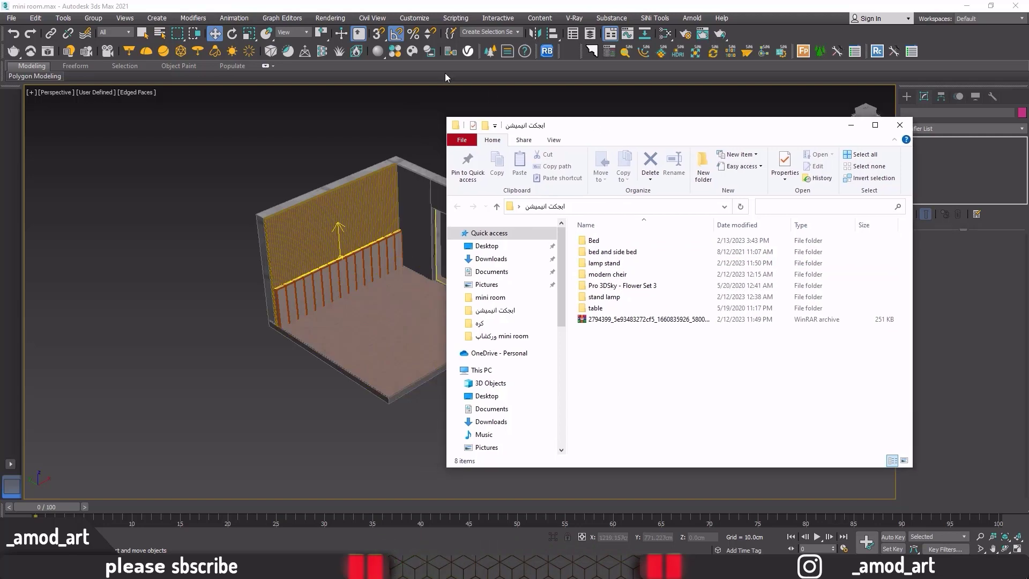
Open the Chaos Cosmos browser and close it again.
left_click(412, 52)
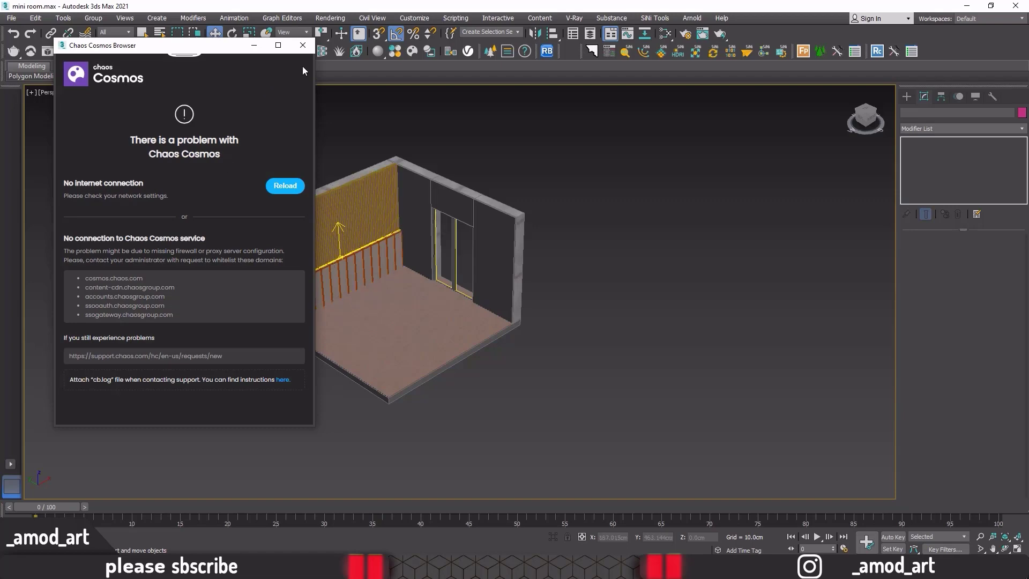
left_click(303, 45)
Bring the ابجکت انیمیشن folder back, open its Bed subfolder and select the Inscoolgifts bed 3ds Max scene file.
mouse_move(95, 568)
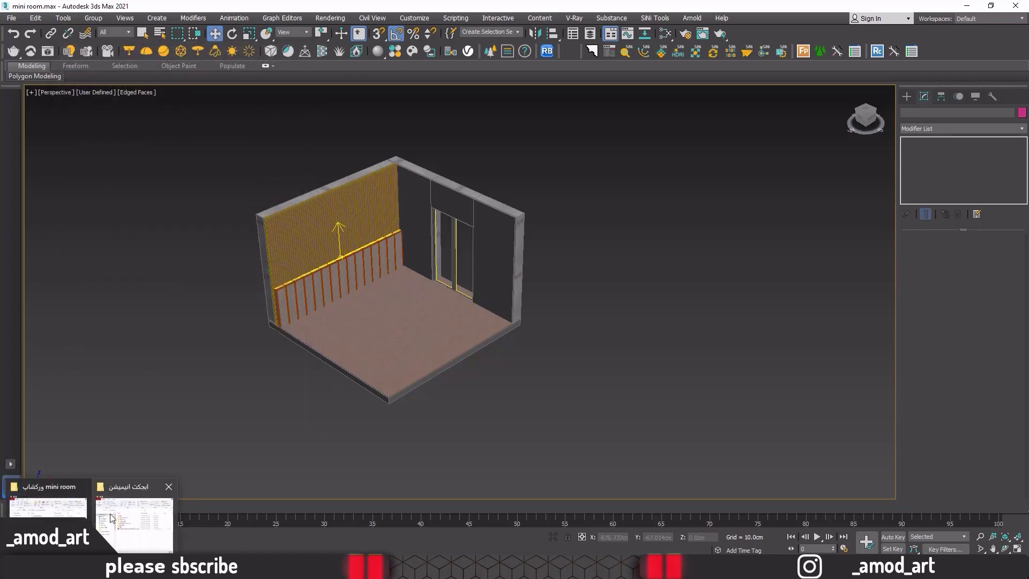
left_click(117, 517)
double_click(595, 241)
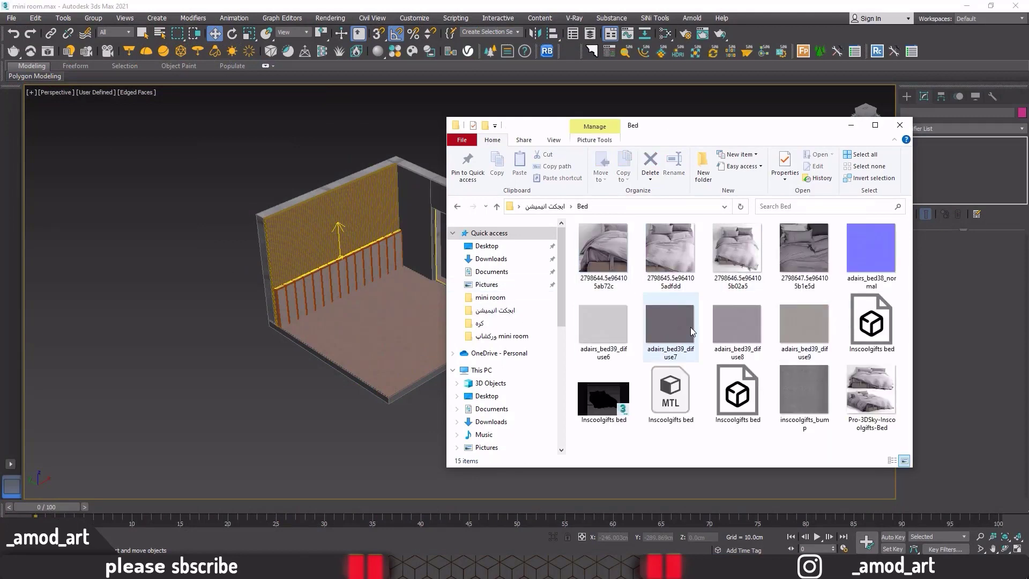
left_click(609, 399)
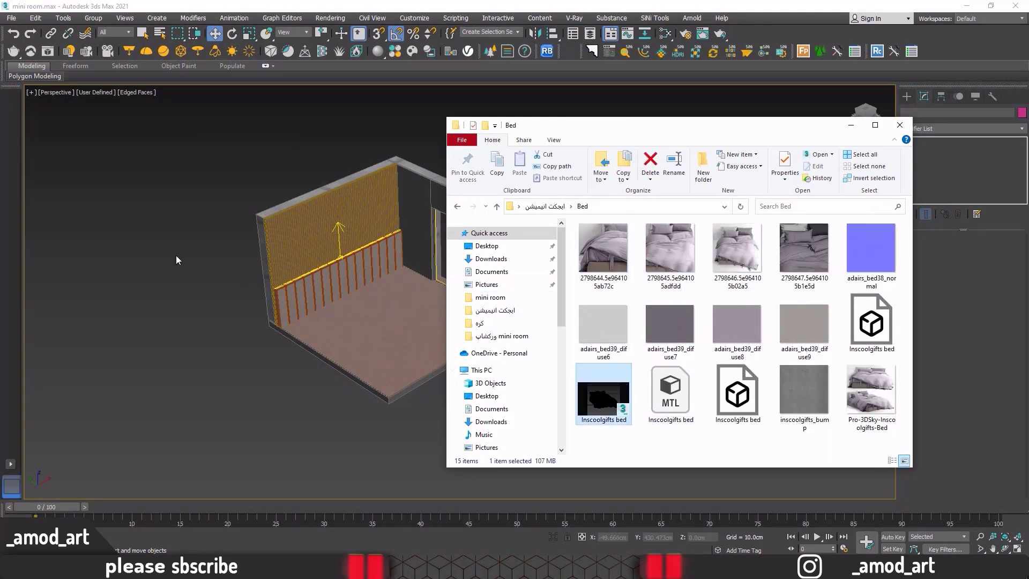
Insert the Inscoolgifts bed scene file into the maximized Top view as an XRef file.
middle_click(167, 255)
key("alt+w")
middle_click(322, 260)
key("alt+w")
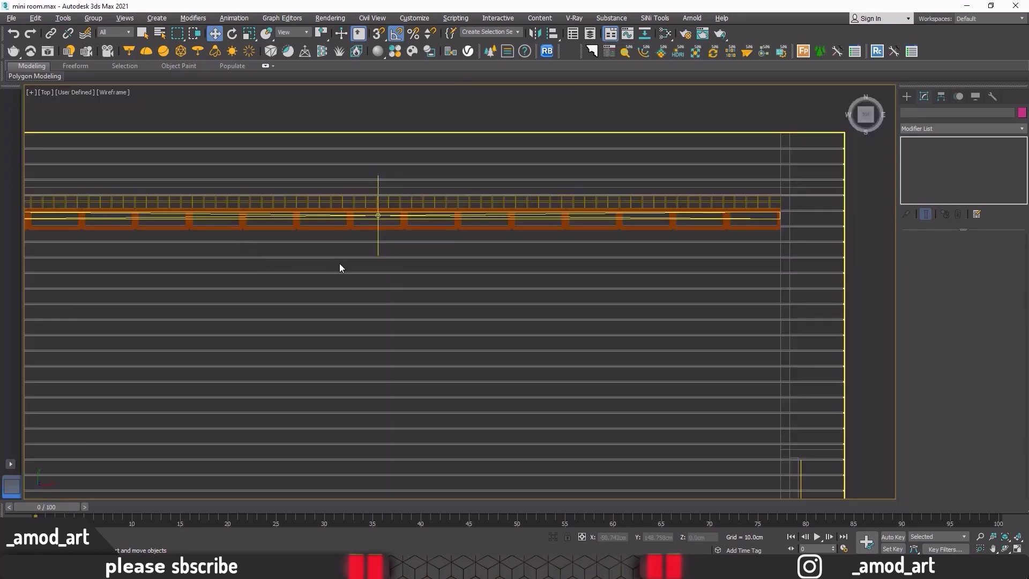
scroll(349, 262, "down", 12)
middle_click_drag(348, 262, 425, 201)
scroll(369, 245, "up", 3)
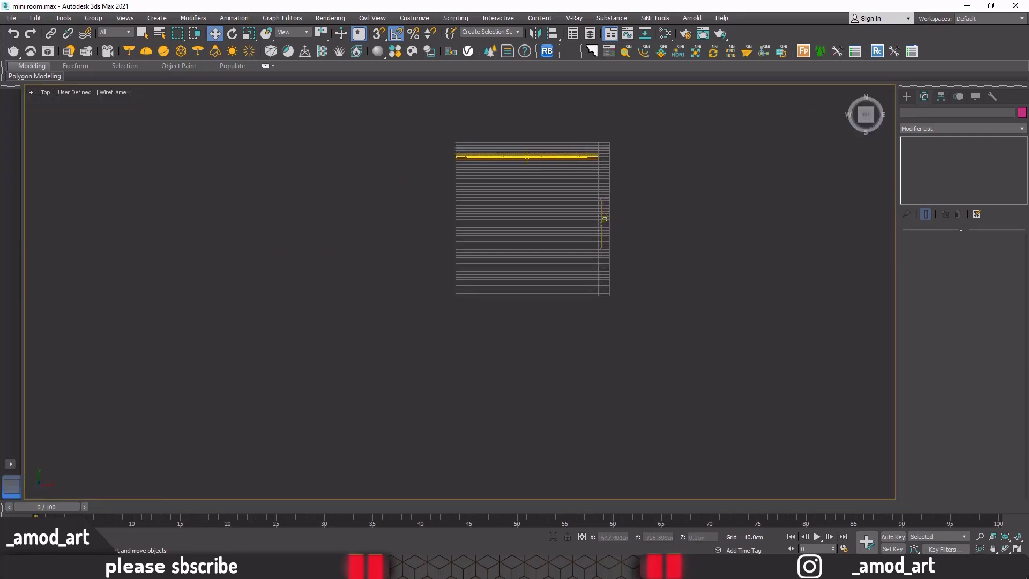
mouse_move(80, 569)
left_click(119, 513)
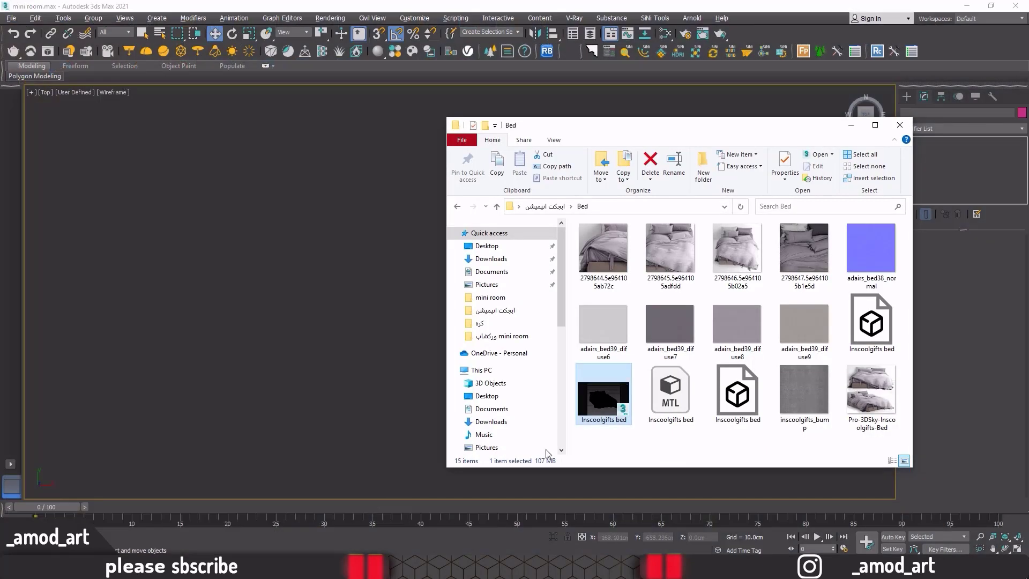
left_click_drag(601, 398, 375, 272)
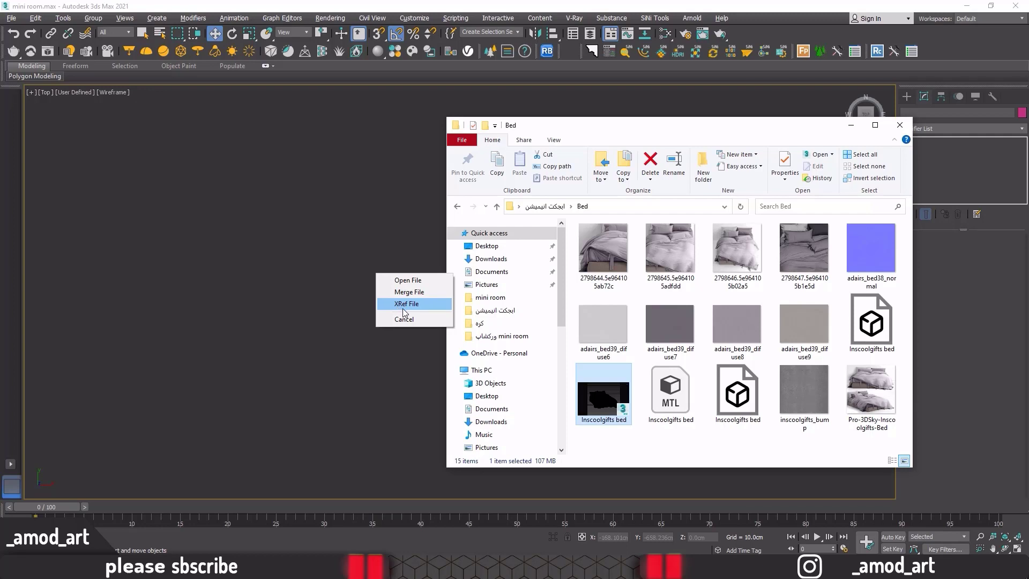
left_click(404, 308)
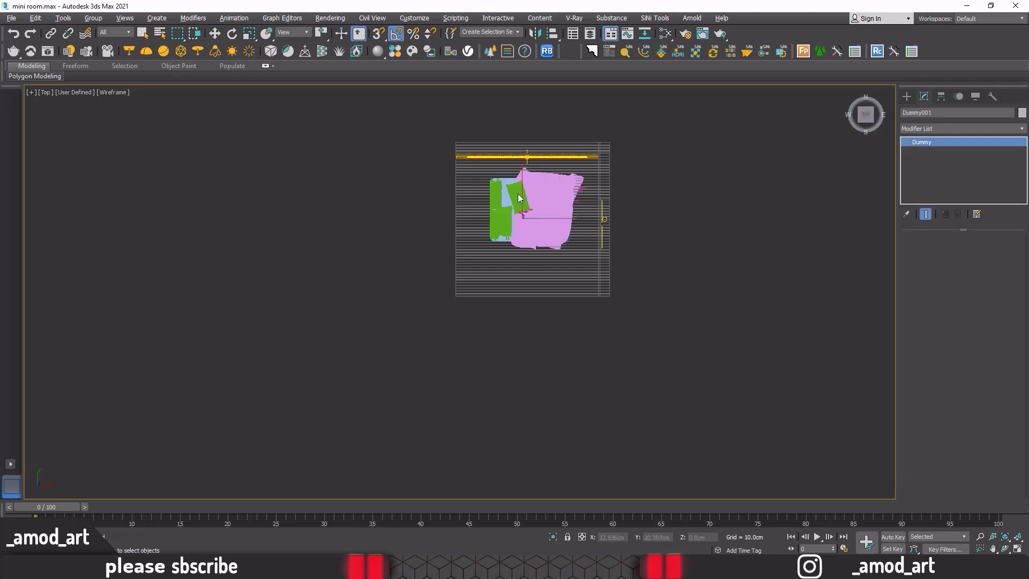
Rotate the bed -90 degrees about Z so its pillows face the slatted wall.
left_click(232, 34)
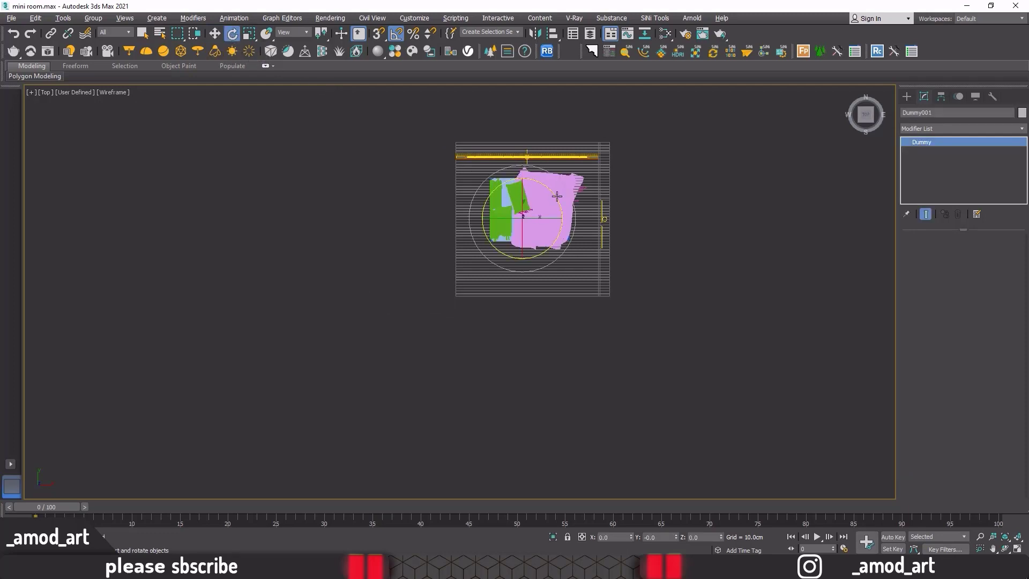
scroll(557, 196, "up", 3)
left_click_drag(539, 203, 547, 263)
Raise the bed about 18.75 cm along Z in the maximized Perspective view.
key("alt+w")
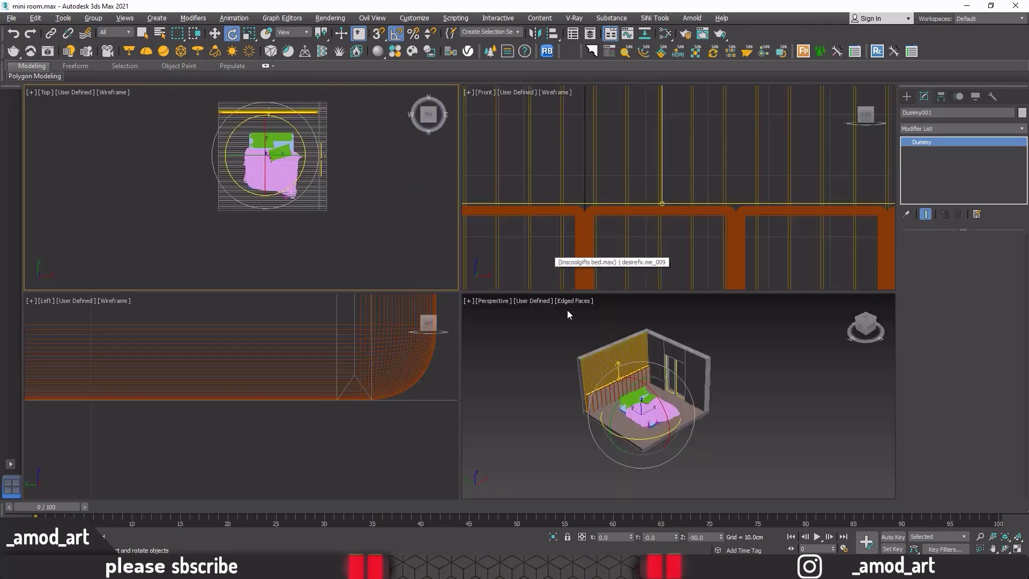
right_click(567, 350)
key("alt+w")
middle_click_drag(475, 333, 547, 300)
scroll(421, 275, "up", 5)
middle_click_drag(420, 279, 381, 248)
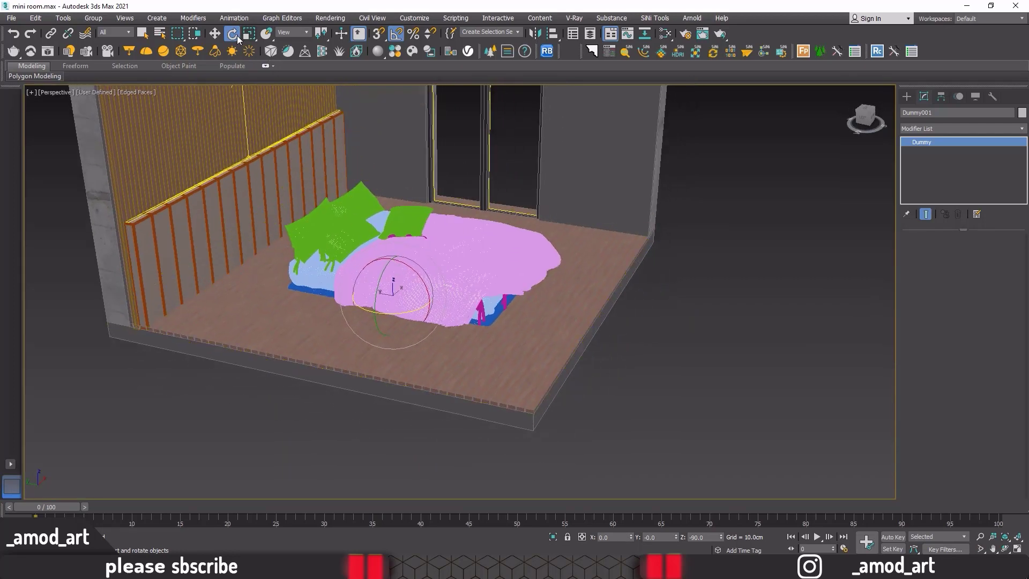
left_click(214, 34)
left_click_drag(389, 271, 388, 253)
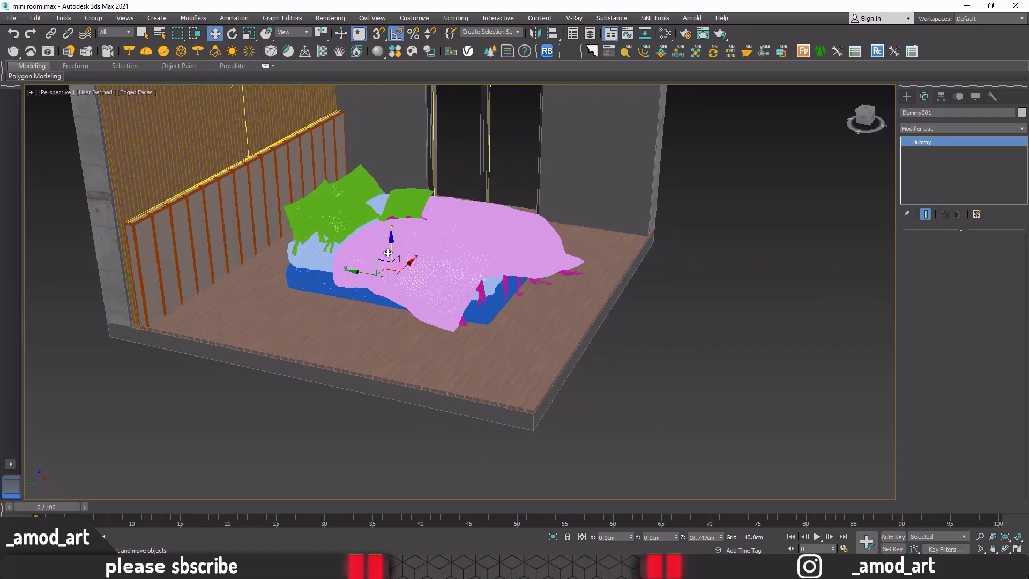
Scale the bed down uniformly and move it toward the slatted wall, to about 63.4 cm in Y.
scroll(371, 274, "down", 1)
middle_click_drag(368, 275, 329, 300, "alt")
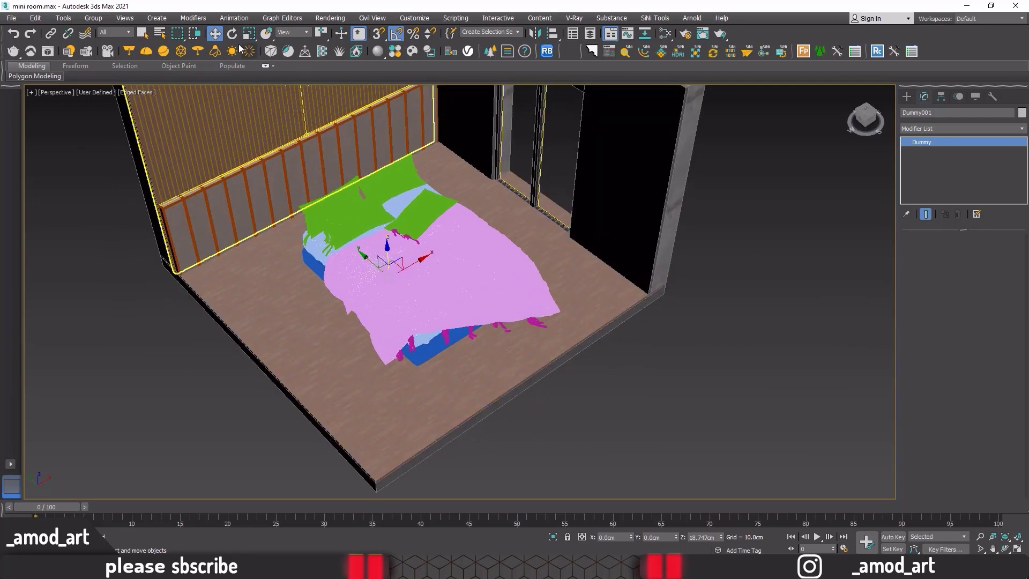
left_click(249, 33)
left_click_drag(388, 276, 342, 230)
left_click(214, 36)
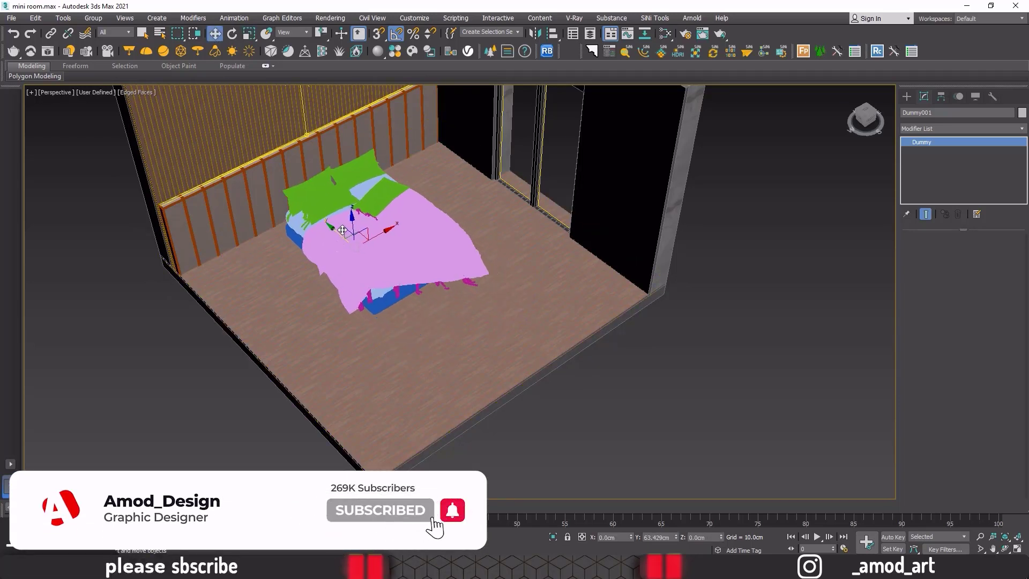
Move the bed along Y until its head end meets the slatted wall, at about 83.2 cm.
middle_click_drag(342, 230, 376, 194, "alt")
left_click_drag(354, 220, 353, 207)
scroll(343, 231, "up", 6)
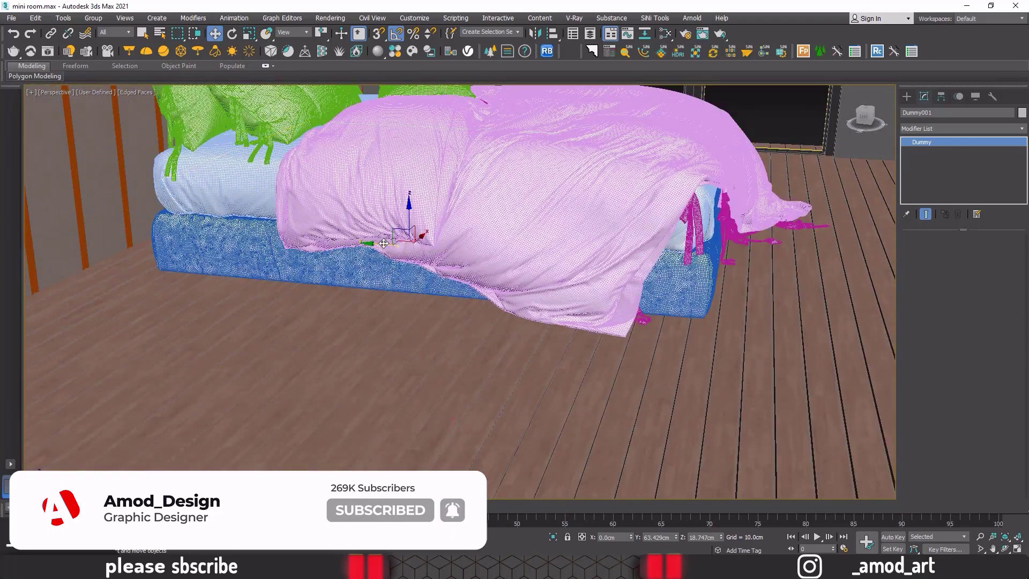
left_click_drag(384, 243, 352, 240)
middle_click_drag(349, 246, 396, 219, "alt")
left_click_drag(346, 245, 318, 245)
middle_click_drag(221, 137, 253, 221)
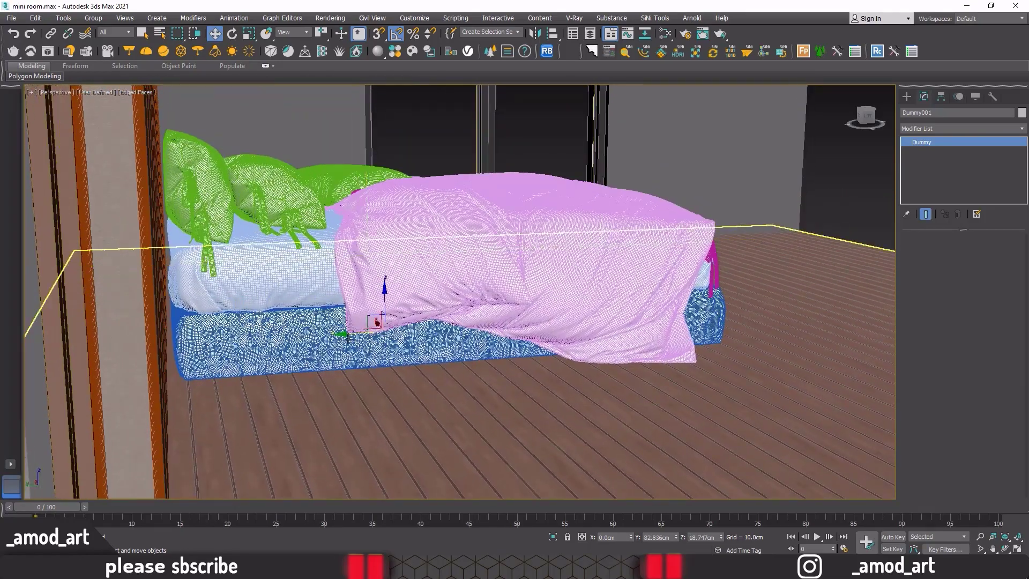
left_click_drag(348, 337, 353, 333)
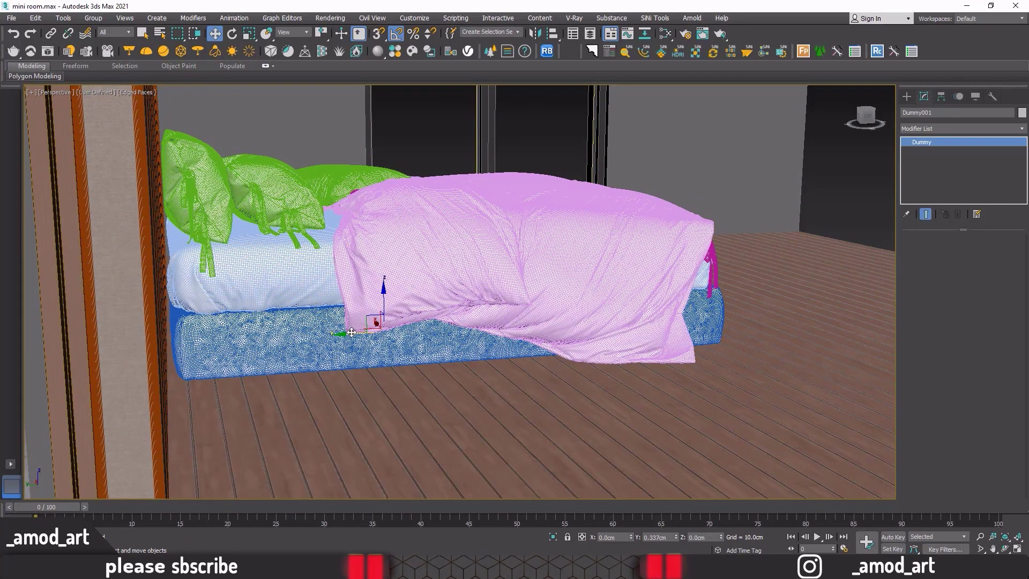
Lower the bed about 0.34 cm onto the floor, inspect its placement and clear the selection.
mouse_move(390, 350)
middle_mouse_down("alt")
mouse_move(340, 335)
mouse_move(384, 335)
middle_mouse_up("alt")
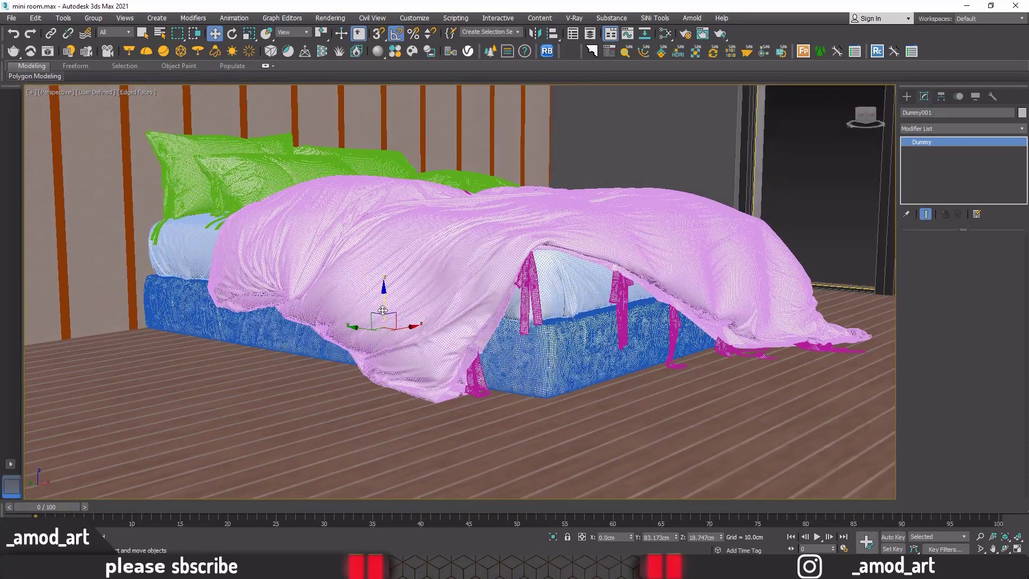
left_click_drag(383, 308, 383, 309)
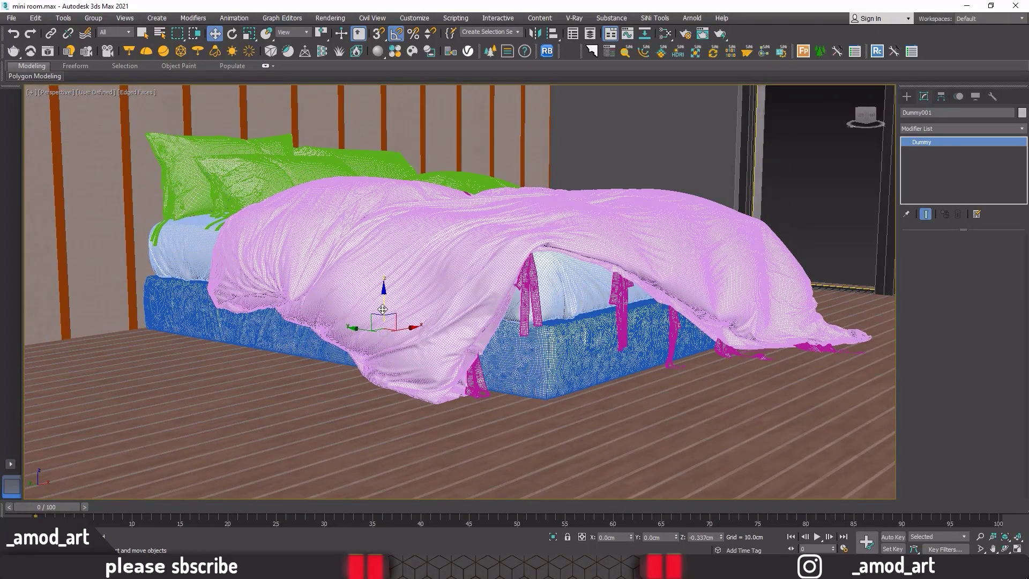
middle_click_drag(383, 309, 525, 400, "alt")
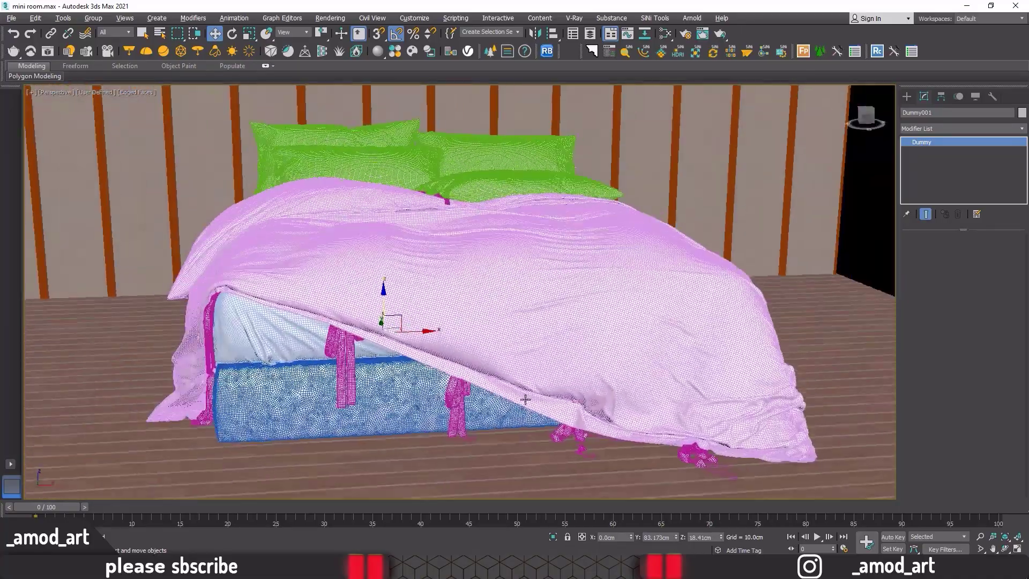
scroll(525, 399, "down", 9)
middle_click_drag(474, 338, 429, 262, "alt")
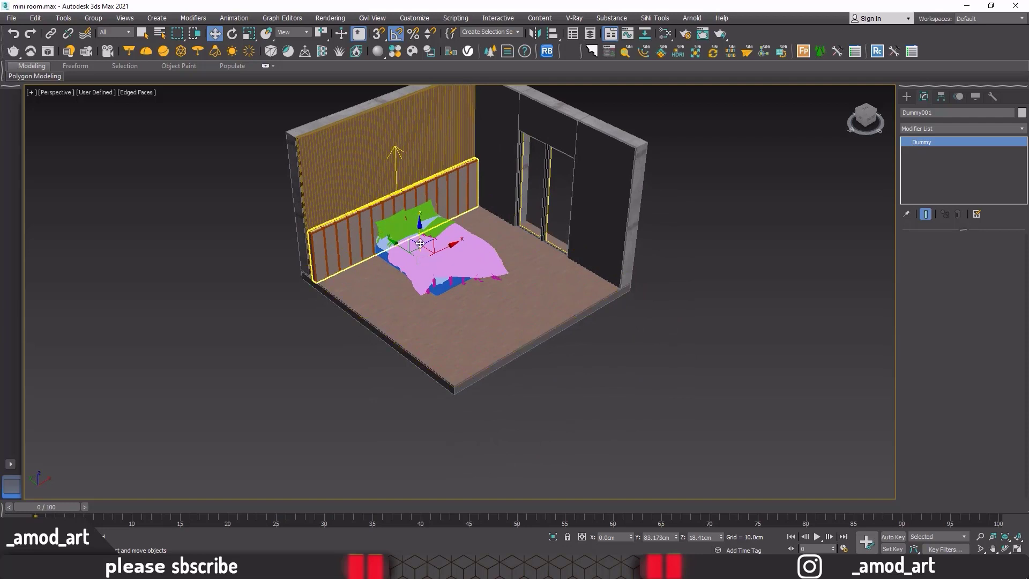
left_click(238, 262)
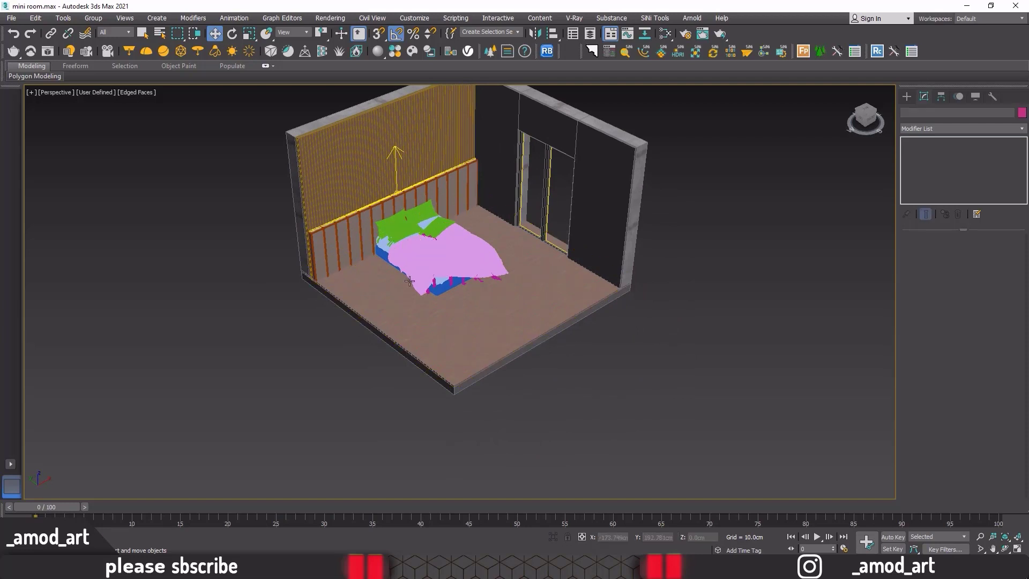
left_click(410, 281)
left_click(235, 280)
Merge the Carmina Matte Black Floor Lamp scene from the lamp stand folder and dismiss the Scene Converter.
mouse_move(92, 568)
left_click(148, 516)
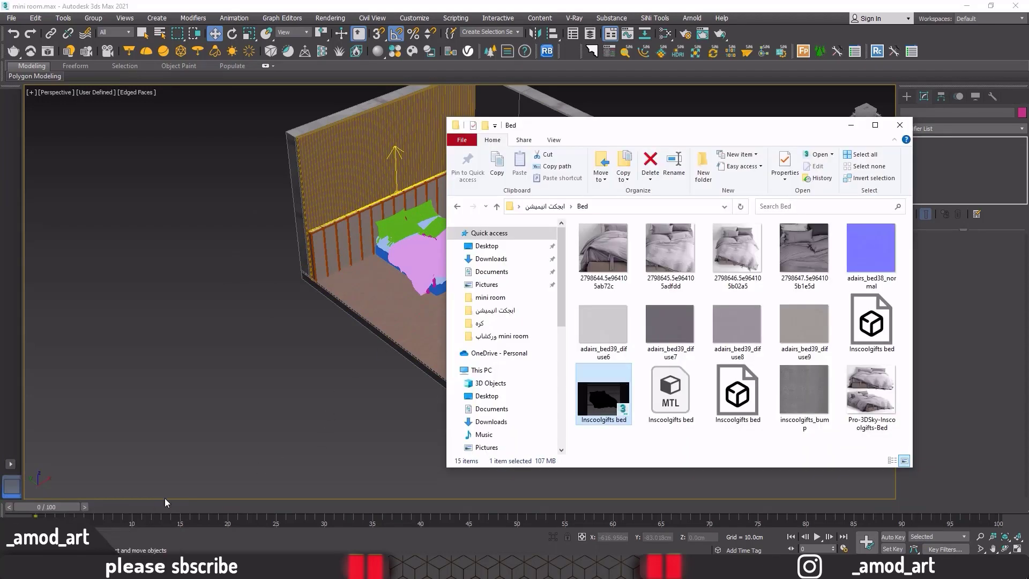
left_click(497, 207)
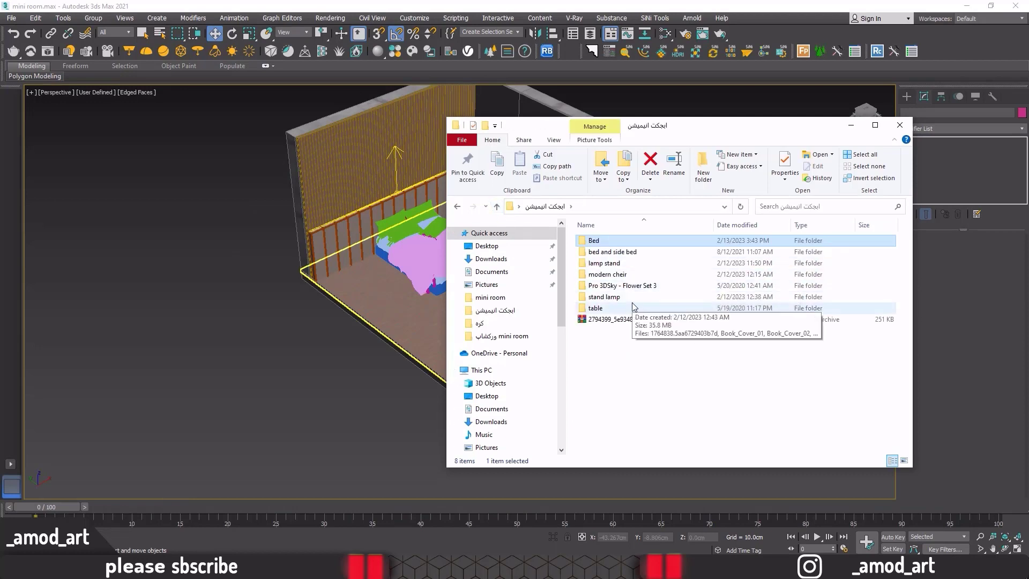
double_click(605, 263)
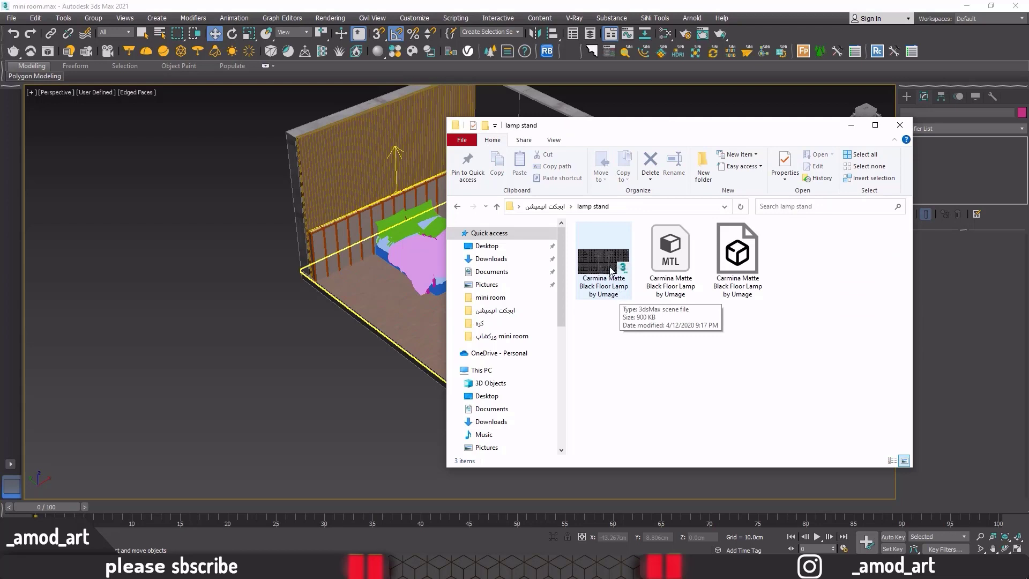
left_click_drag(609, 270, 240, 335)
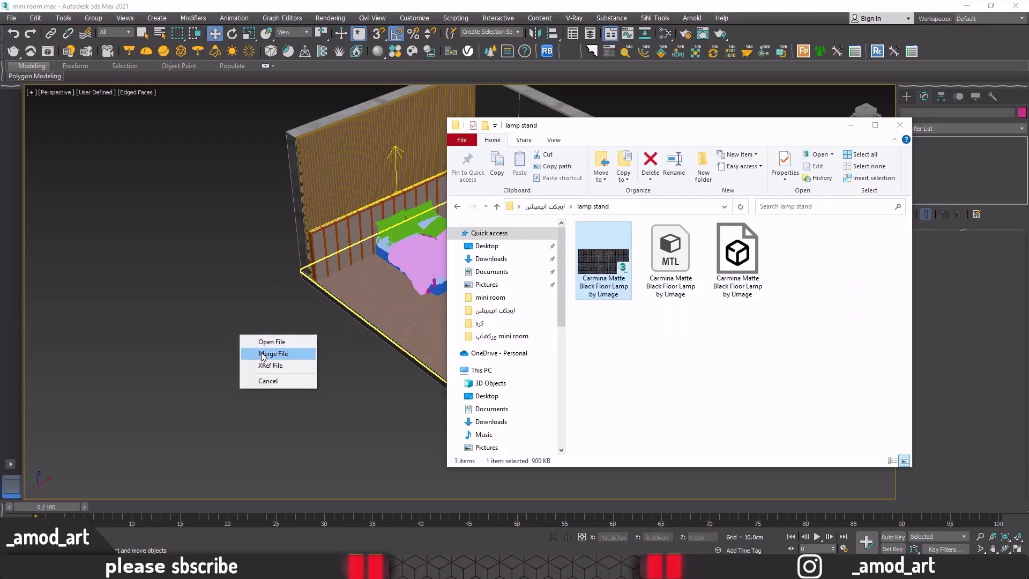
left_click(262, 354)
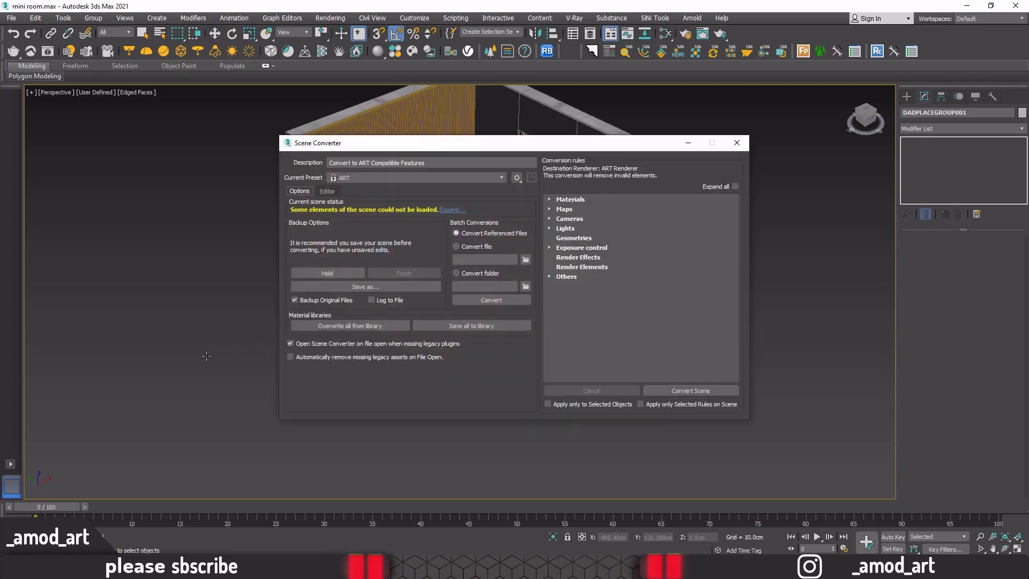
left_click(736, 142)
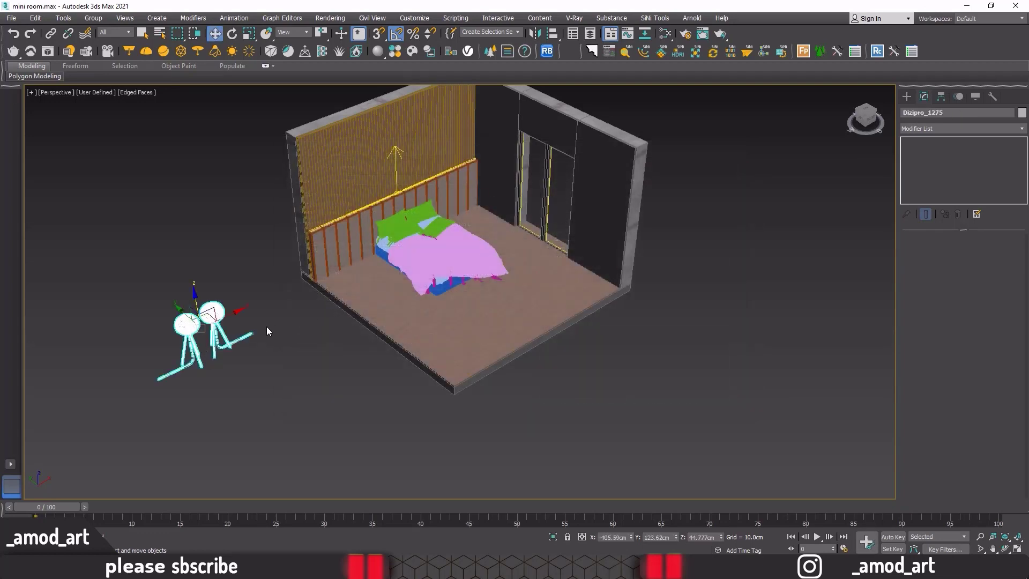
Ungroup the merged pair of lamps beside the room and clear the selection.
scroll(266, 327, "up", 5)
left_click(317, 258)
left_click(317, 259)
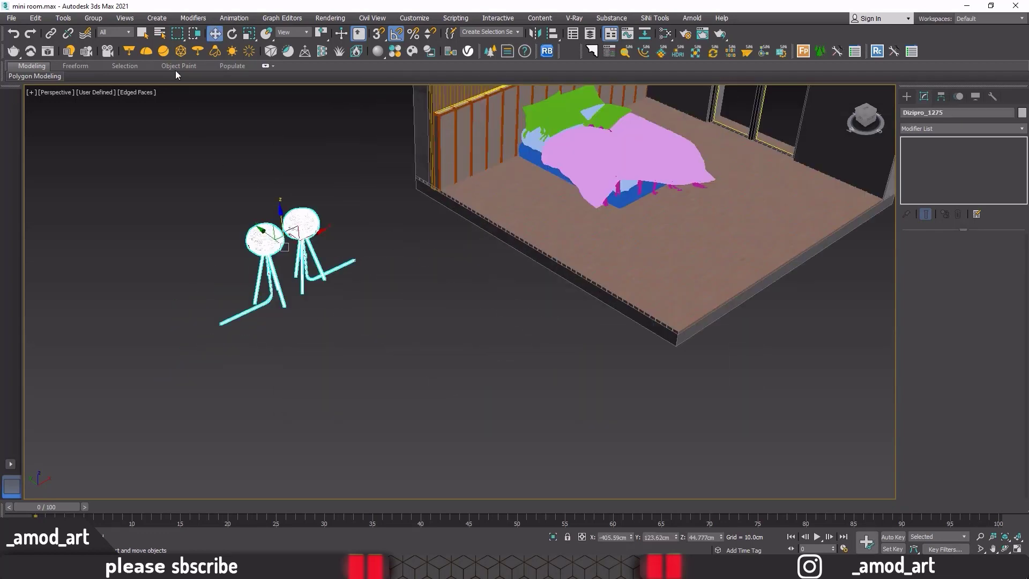
left_click(94, 21)
left_click(105, 46)
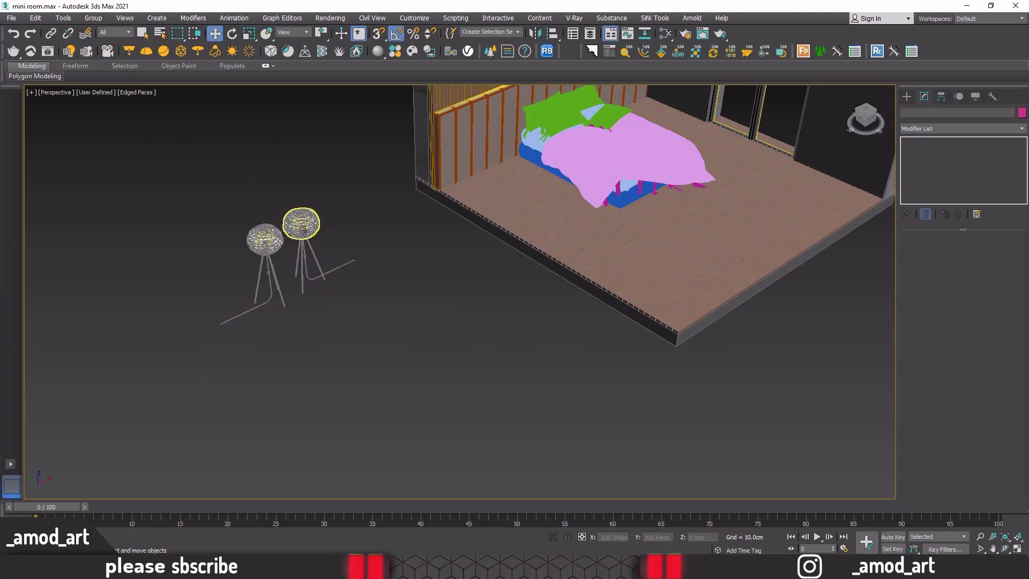
Move one floor lamp into the room beside the sliding glass doors and delete the other lamp outside.
middle_click_drag(320, 268, 305, 292, "alt")
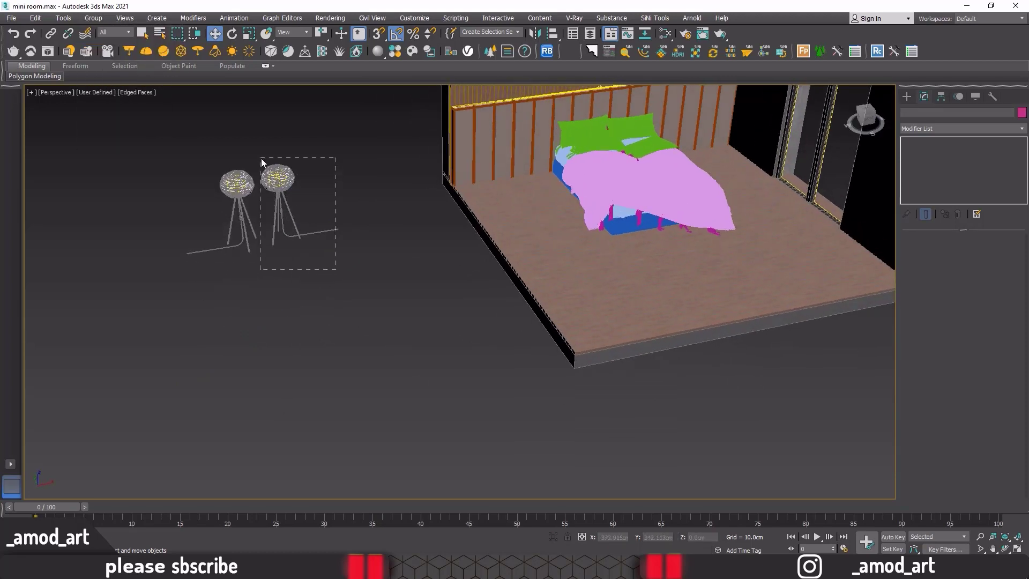
left_click_drag(262, 162, 857, 212)
left_click_drag(315, 321, 157, 149)
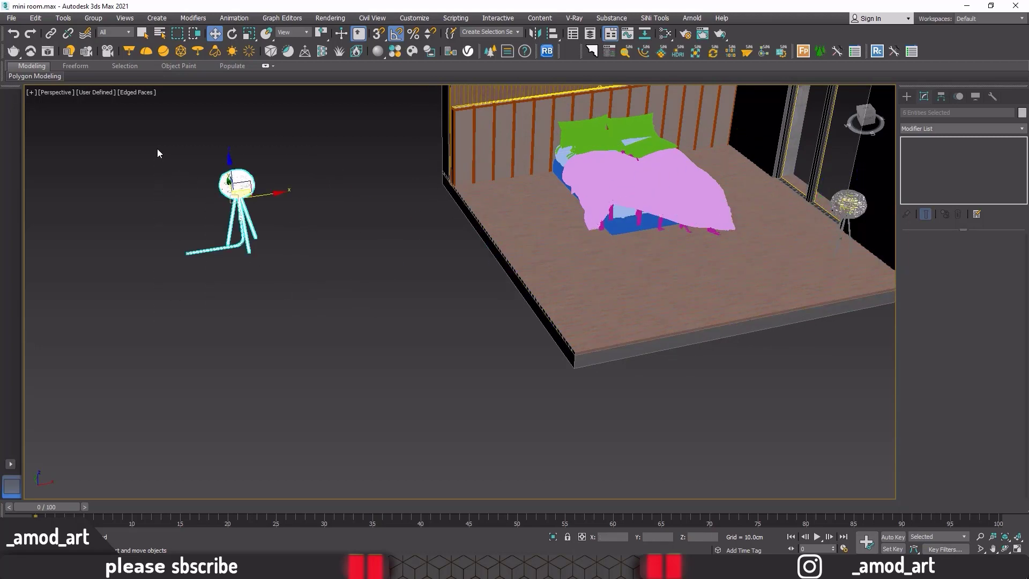
key("Delete")
Delete the cable running down from the floor lamp and along the floor.
middle_click_drag(458, 281, 256, 295)
left_click(635, 225)
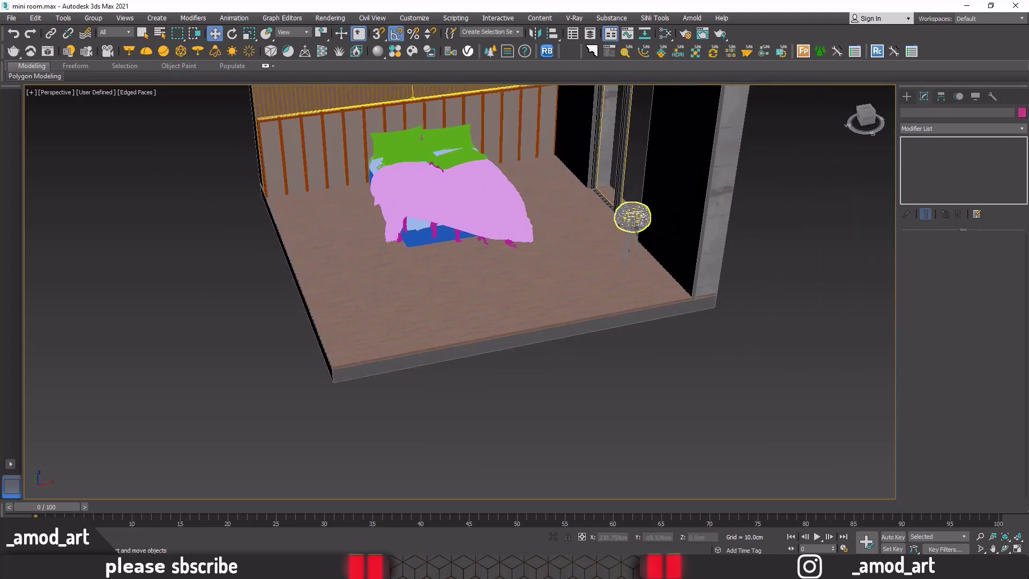
middle_click_drag(635, 273, 619, 314, "alt")
scroll(569, 314, "up", 6)
left_click(615, 310)
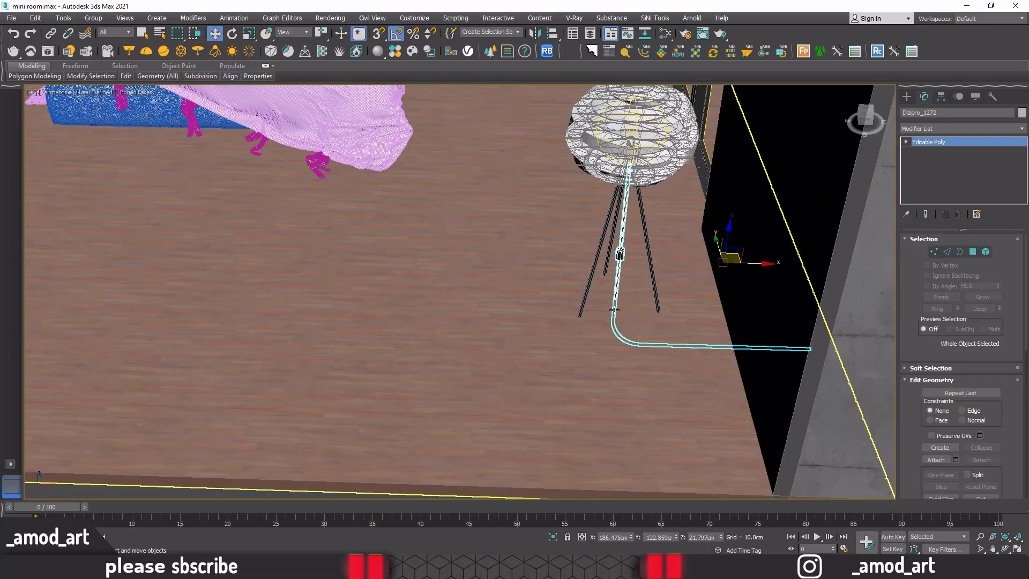
key("Delete")
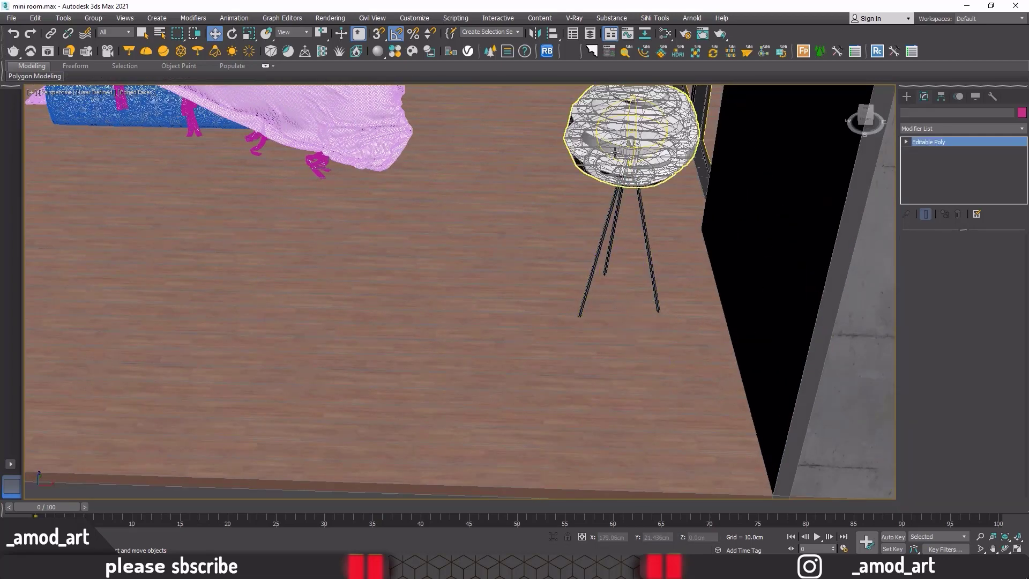
Group the lamp's wire shade and tripod legs under the default group name.
left_click(615, 153)
left_click(610, 212, "ctrl")
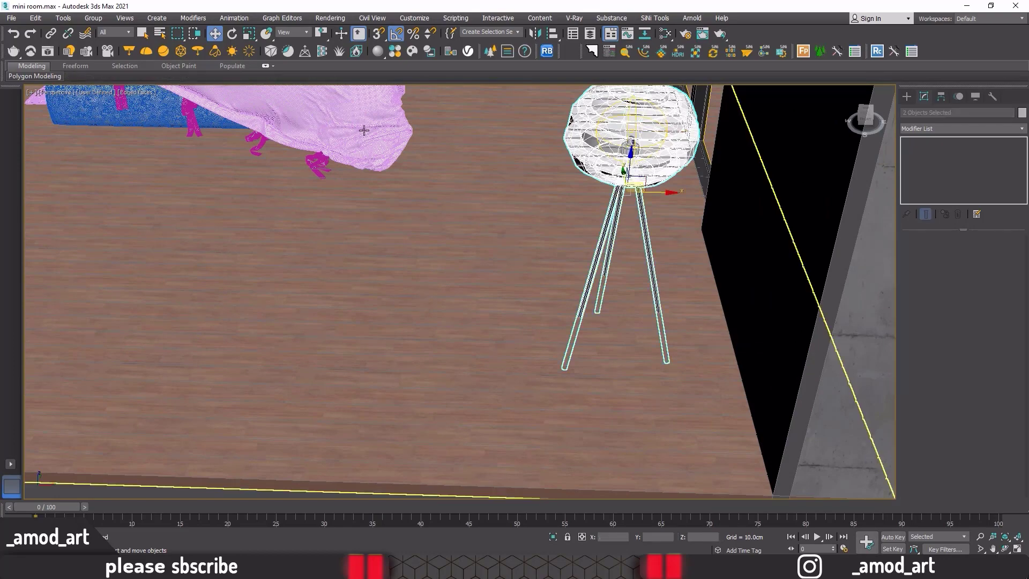
left_click(93, 18)
left_click(107, 35)
left_click(509, 304)
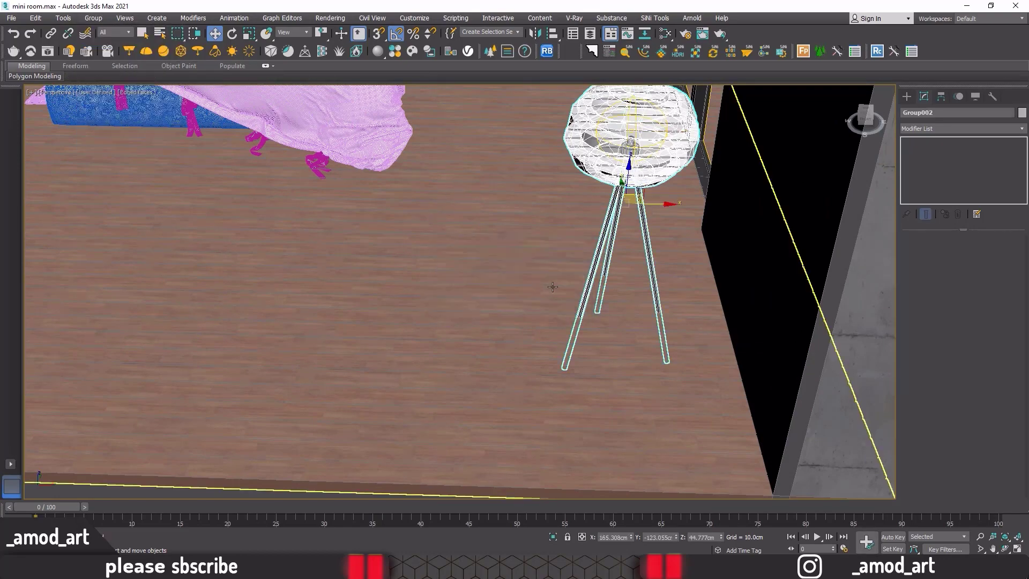
Raise the lamp group and align its minimum to the floor object's maximum on the Z position only.
middle_click_drag(562, 289, 576, 242, "alt")
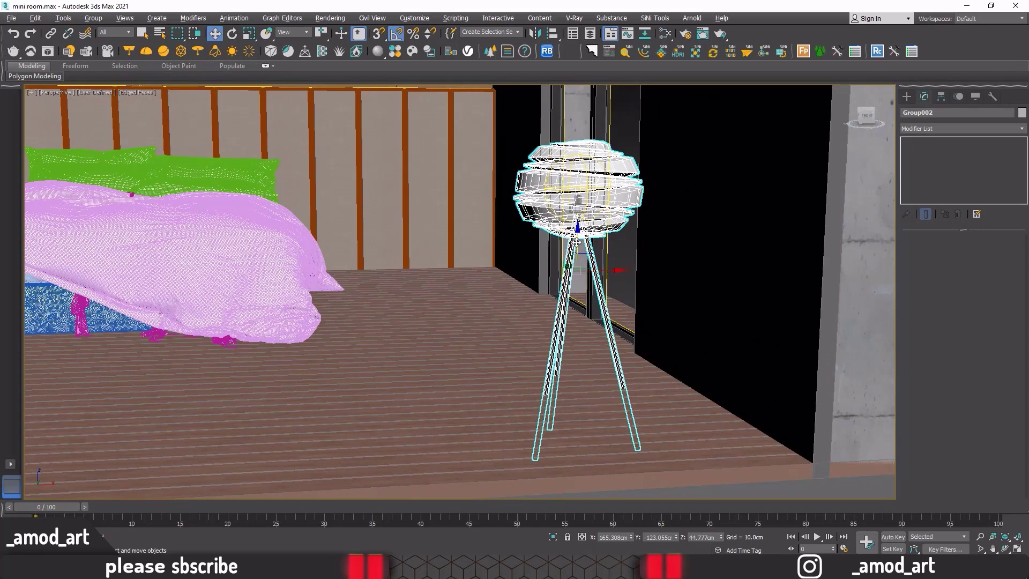
left_click_drag(579, 243, 579, 155)
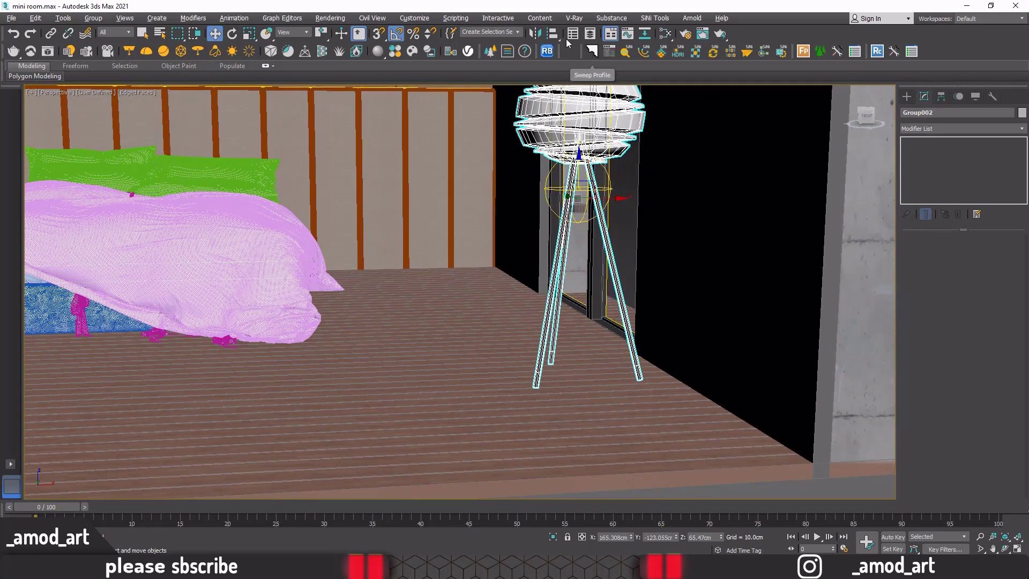
left_click(553, 34)
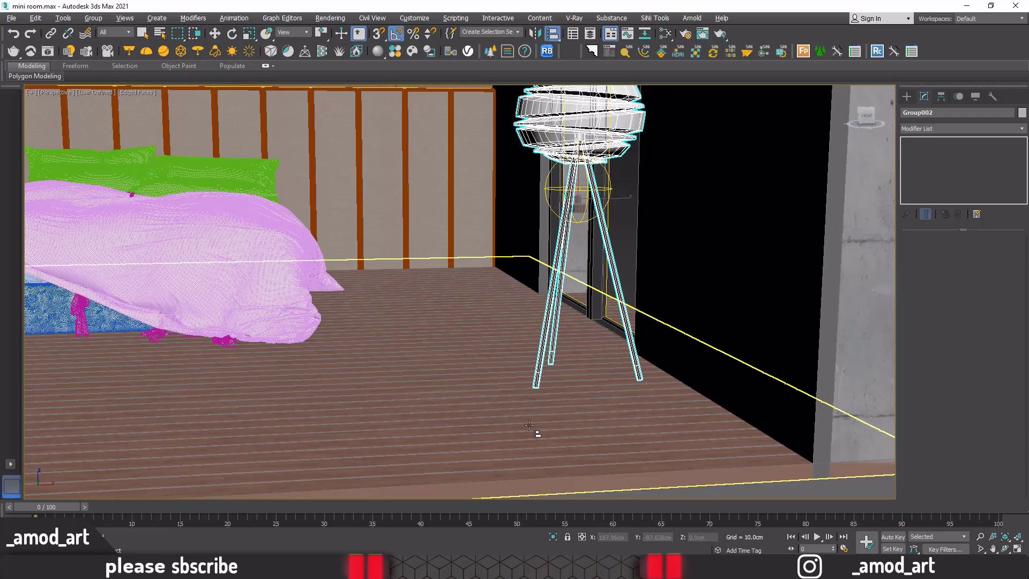
left_click(530, 425)
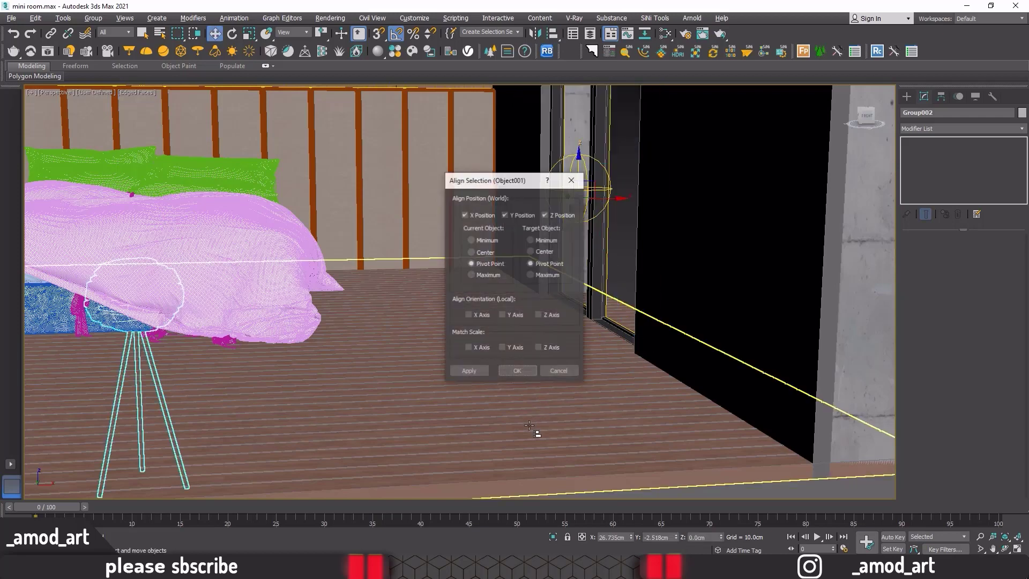
left_click(465, 215)
left_click(505, 215)
left_click(477, 241)
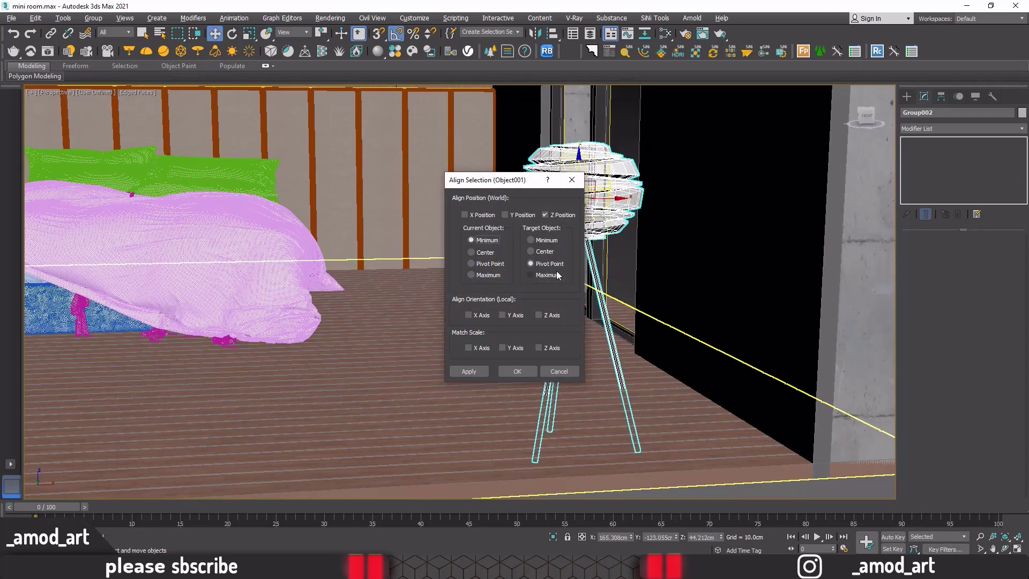
left_click(548, 275)
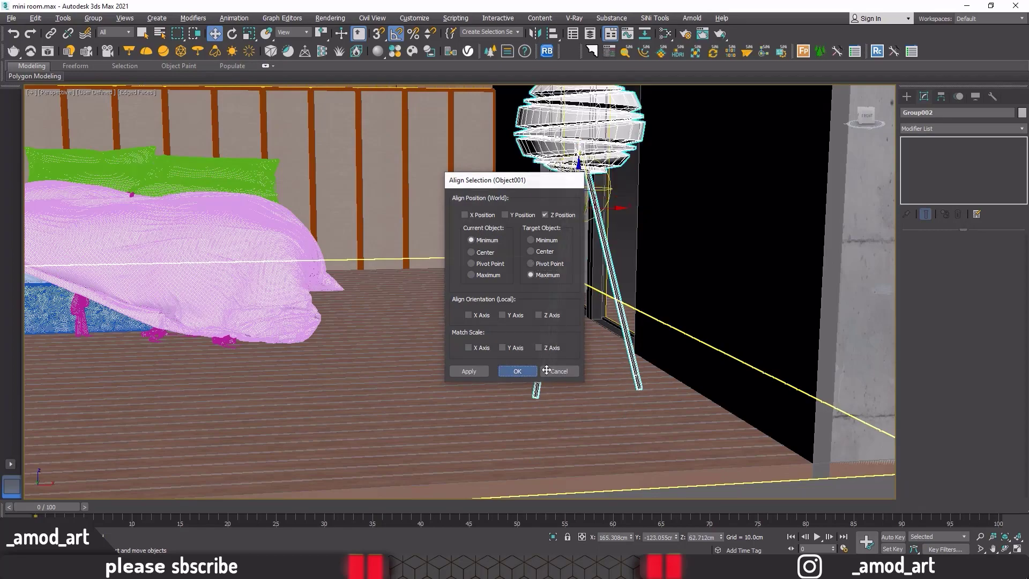
middle_click_drag(547, 370, 580, 370, "alt")
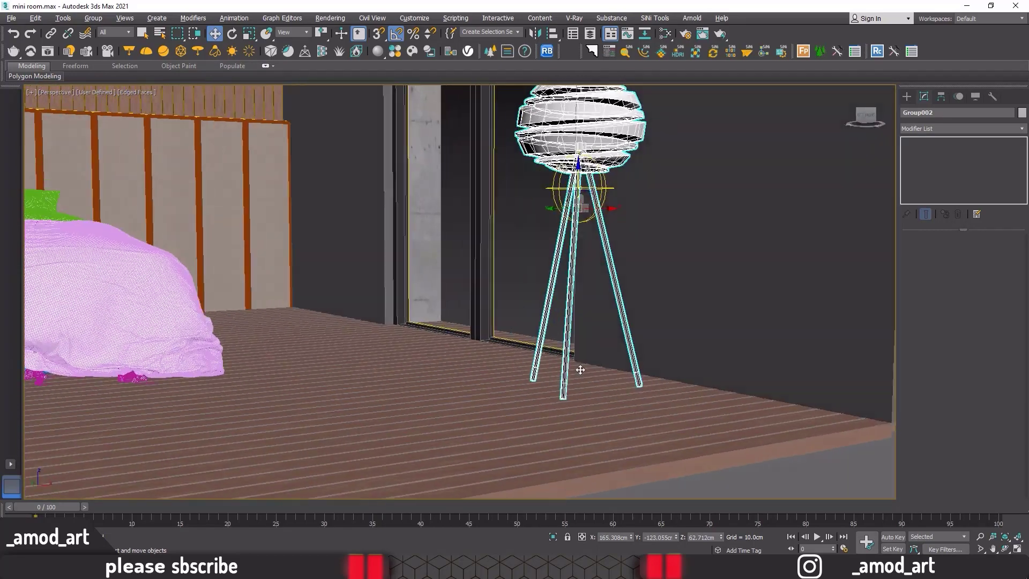
Scale the floor lamp group down slightly and uniformly to suit the room.
scroll(581, 370, "down", 10)
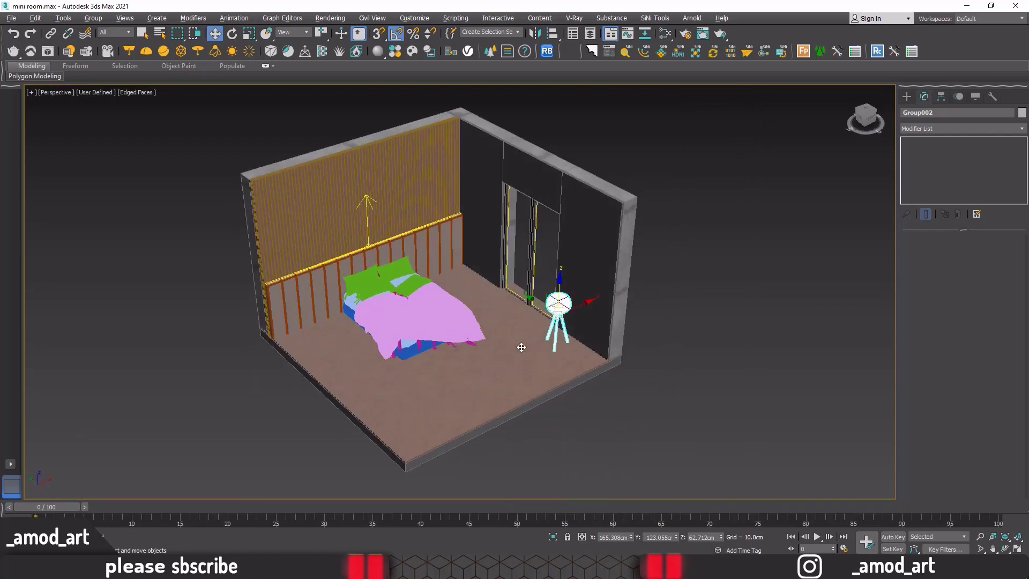
mouse_move(521, 347)
middle_mouse_down("alt")
mouse_move(562, 337)
mouse_move(527, 335)
middle_mouse_up("alt")
scroll(527, 336, "up", 3)
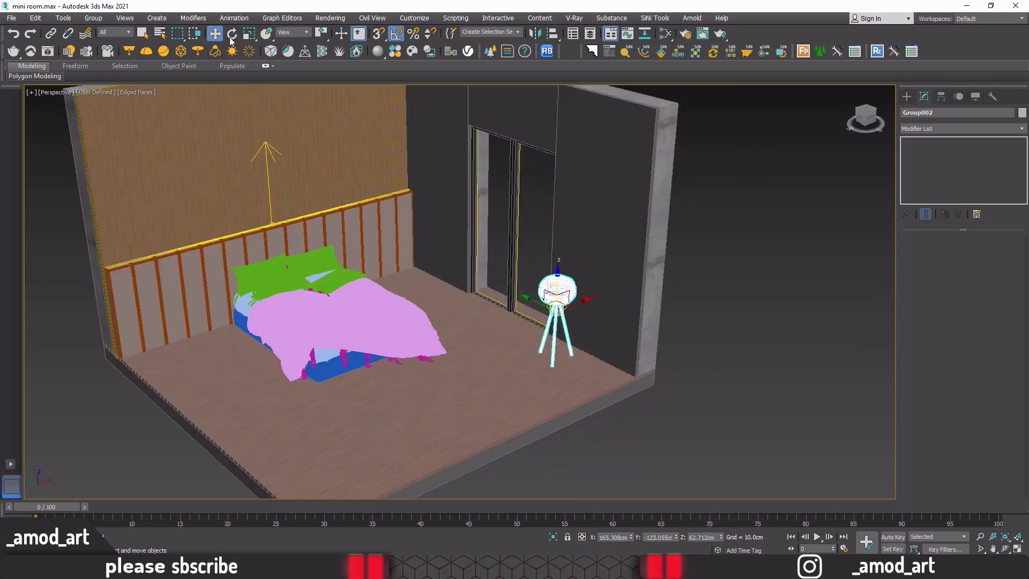
left_click(249, 36)
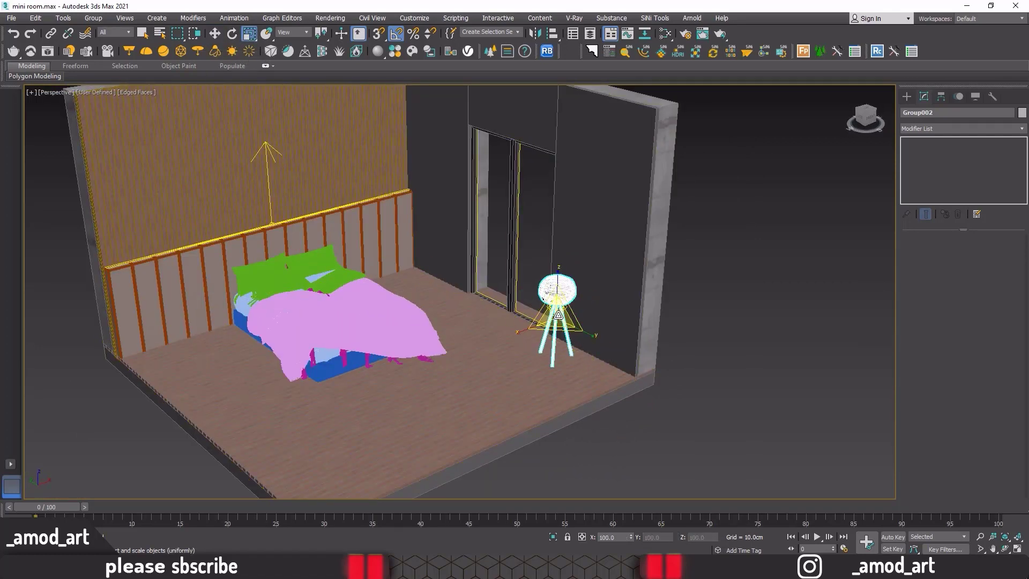
mouse_move(568, 343)
middle_mouse_down("alt")
mouse_move(579, 327)
mouse_move(584, 343)
mouse_move(552, 342)
middle_mouse_up("alt")
left_click(215, 35)
Realign the scaled lamp's minimum to the floor's maximum on Z and clear the selection.
scroll(552, 342, "up", 6)
middle_click_drag(578, 394, 515, 333, "alt")
left_click(552, 37)
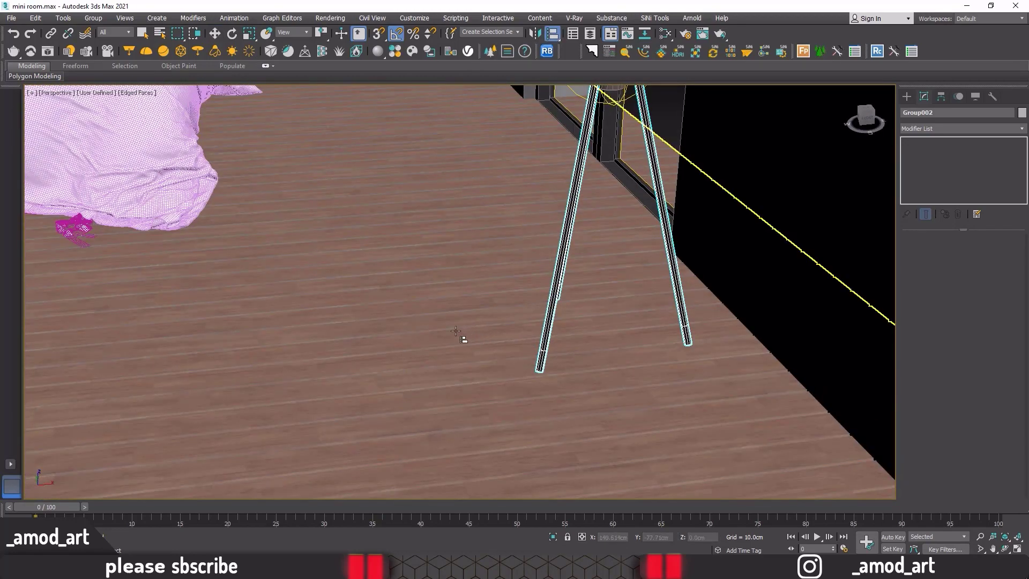
left_click(459, 335)
left_click(471, 239)
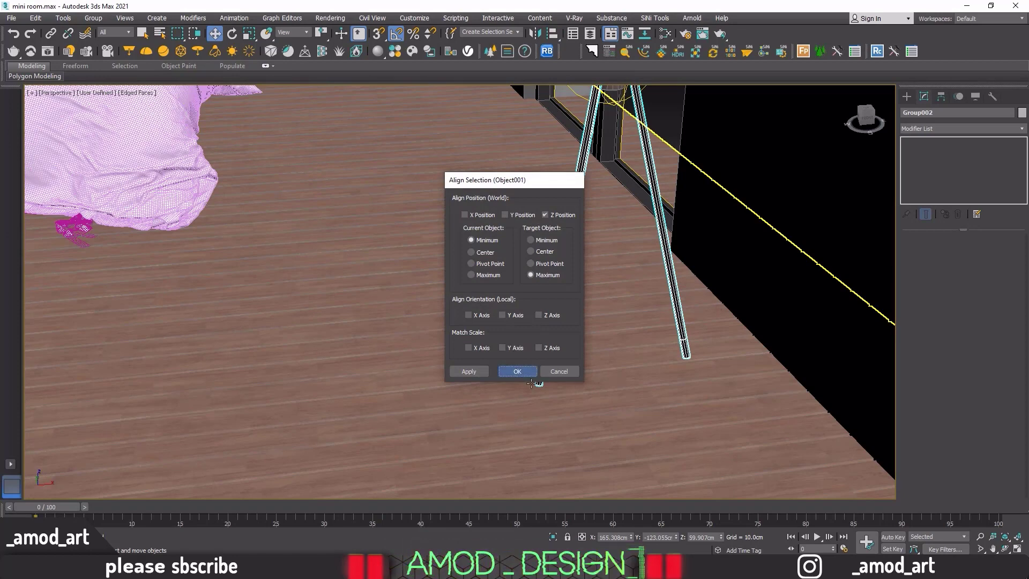
left_click(517, 371)
scroll(590, 413, "down", 10)
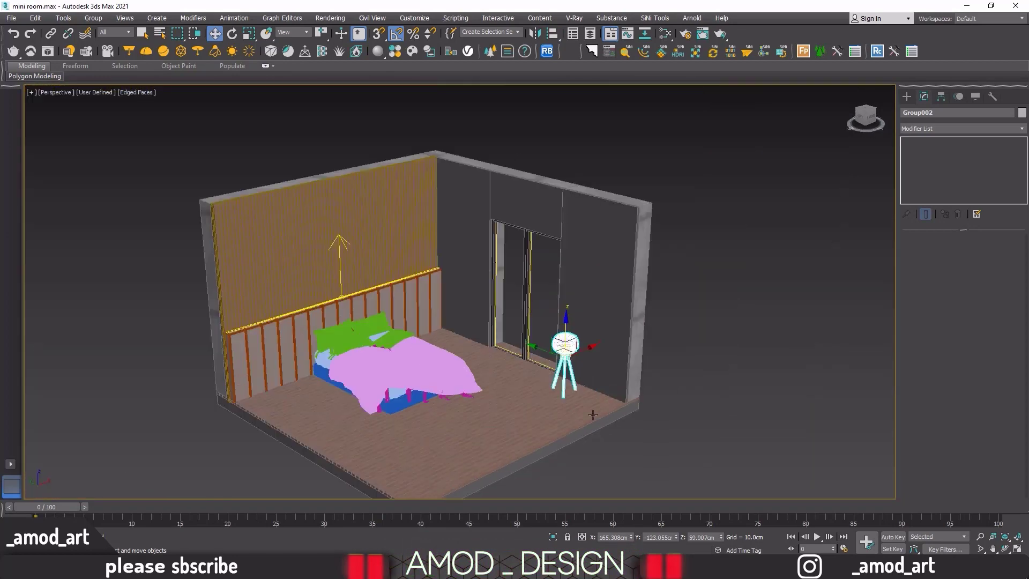
left_click(615, 440)
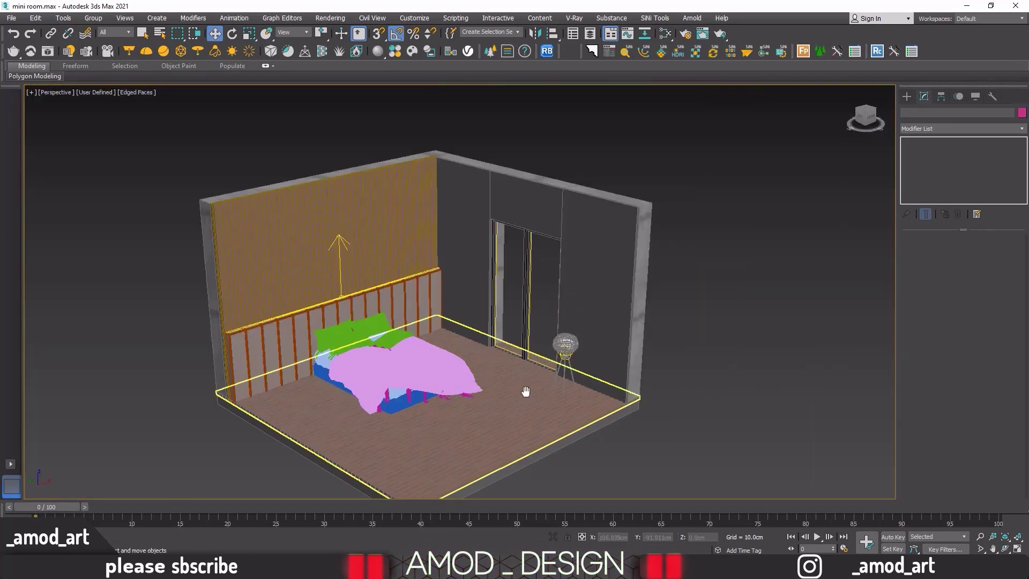
Merge the 1668_2013 scene from the modern cheir folder, place the chair outside the room and dismiss the Scene Converter.
middle_click_drag(513, 410, 526, 361)
middle_click_drag(466, 407, 519, 350)
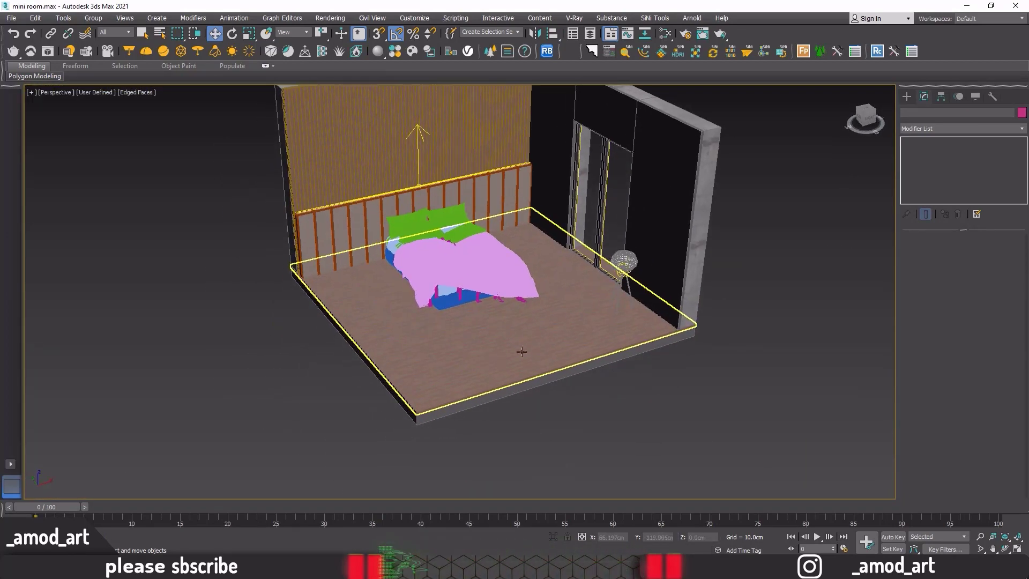
left_click(117, 512)
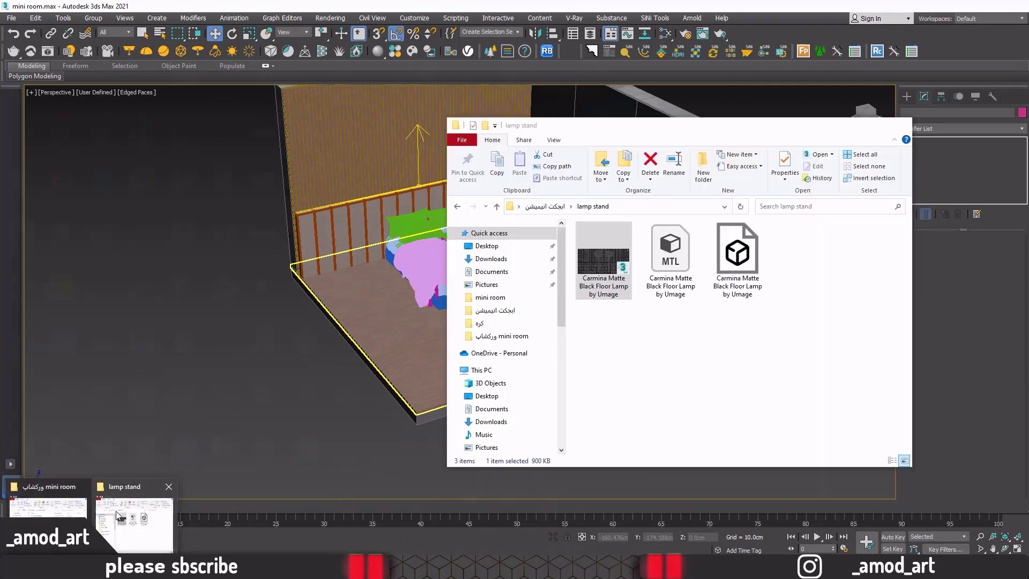
left_click(497, 208)
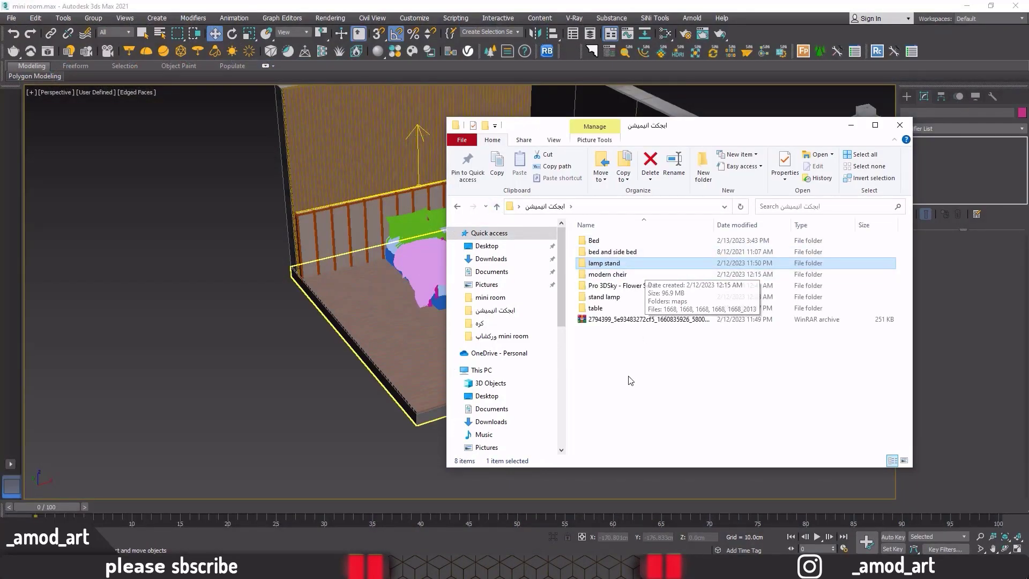
double_click(599, 274)
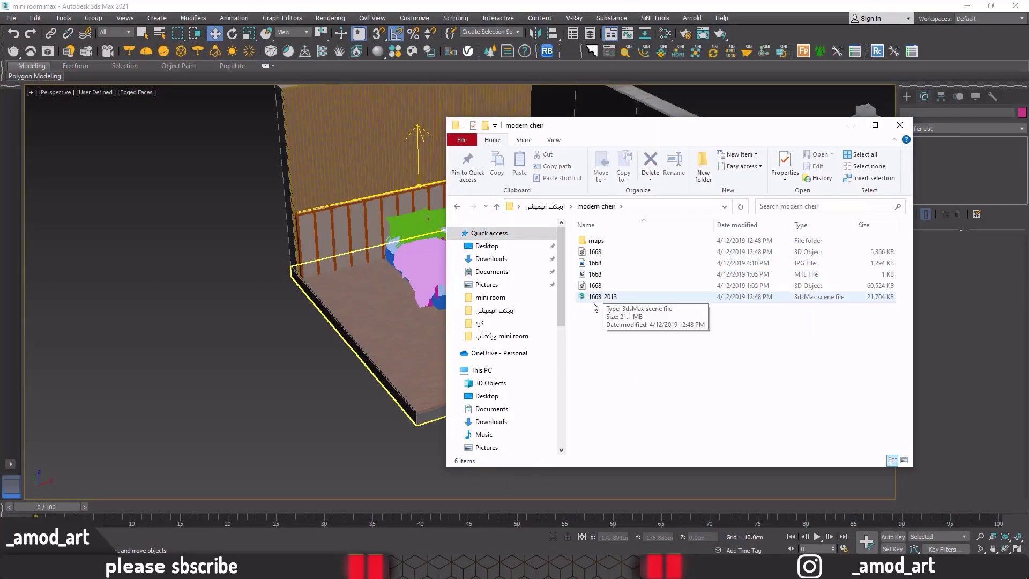
left_click_drag(595, 302, 202, 384)
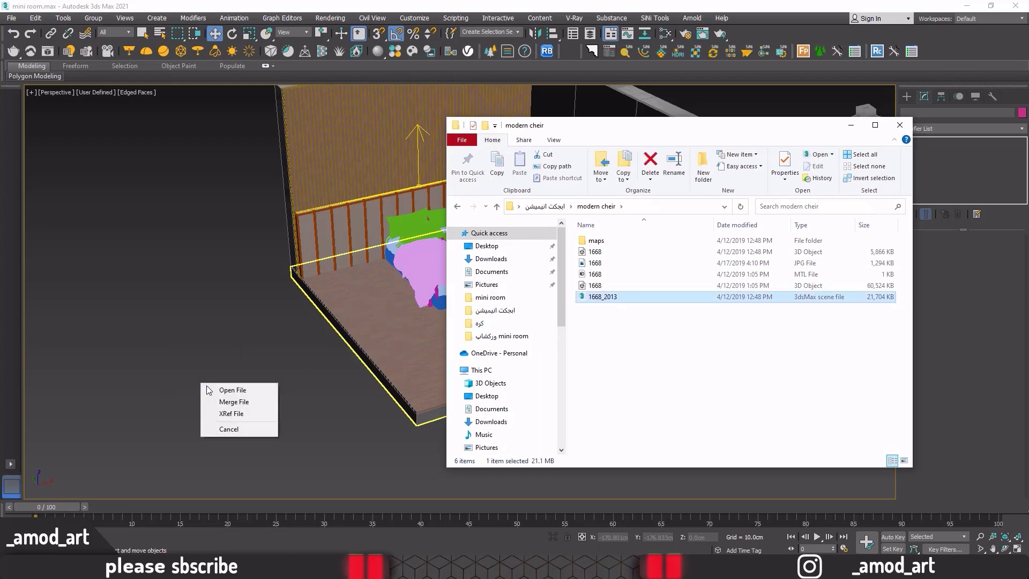
left_click(226, 403)
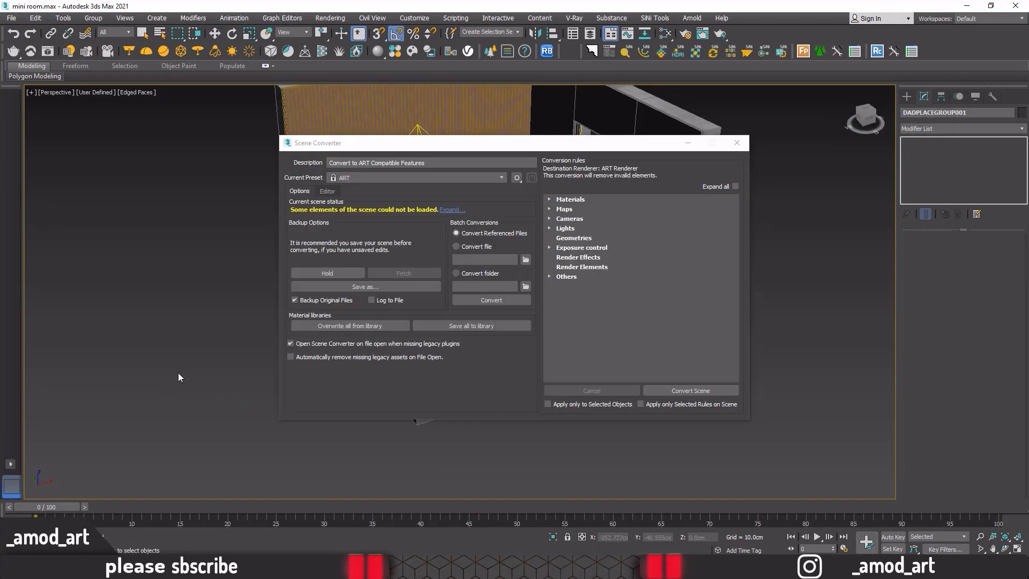
left_click(185, 377)
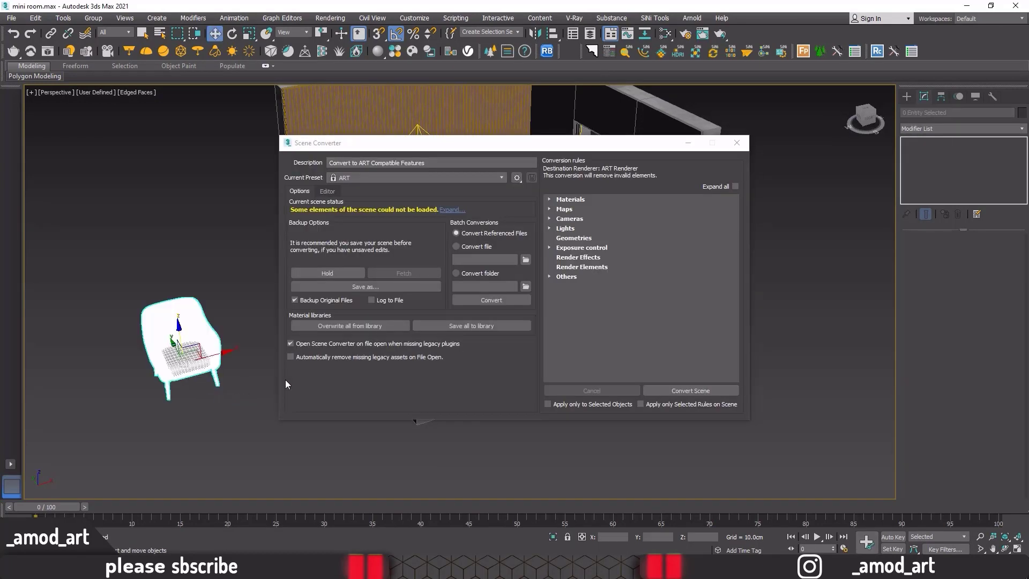
left_click(737, 142)
Group the merged chair's parts under the default name and clear the selection.
middle_click_drag(140, 382, 131, 362, "alt")
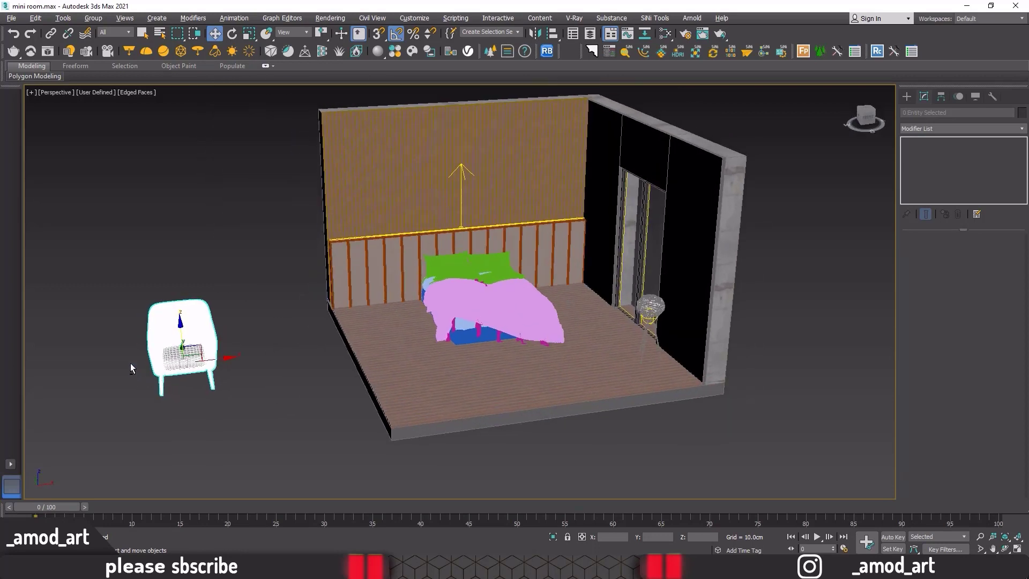
left_click(93, 18)
left_click(101, 36)
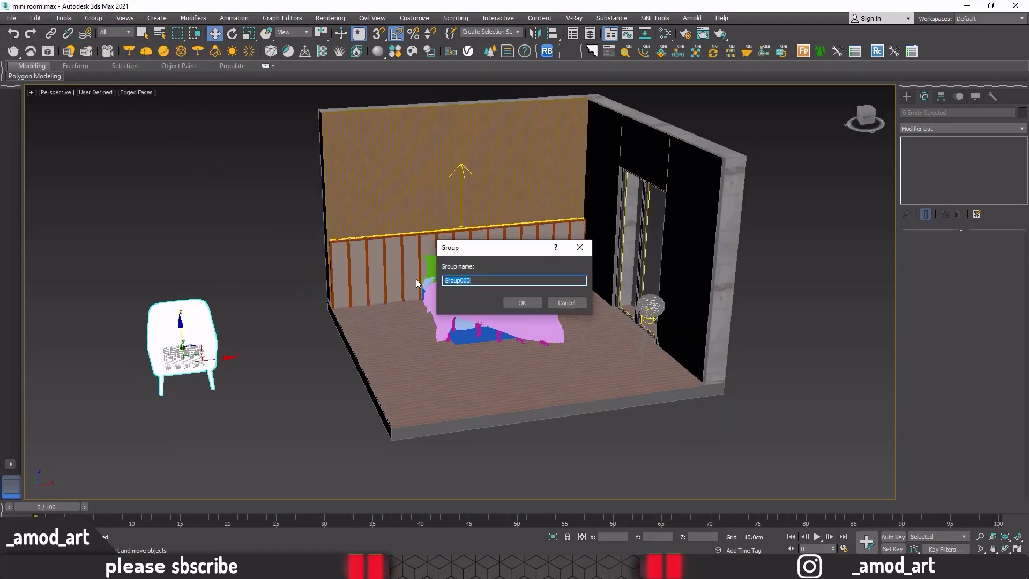
left_click(520, 301)
left_click(252, 382)
Move the chair group into the room near the foot of the bed and scale it uniformly to 92%.
left_click(180, 358)
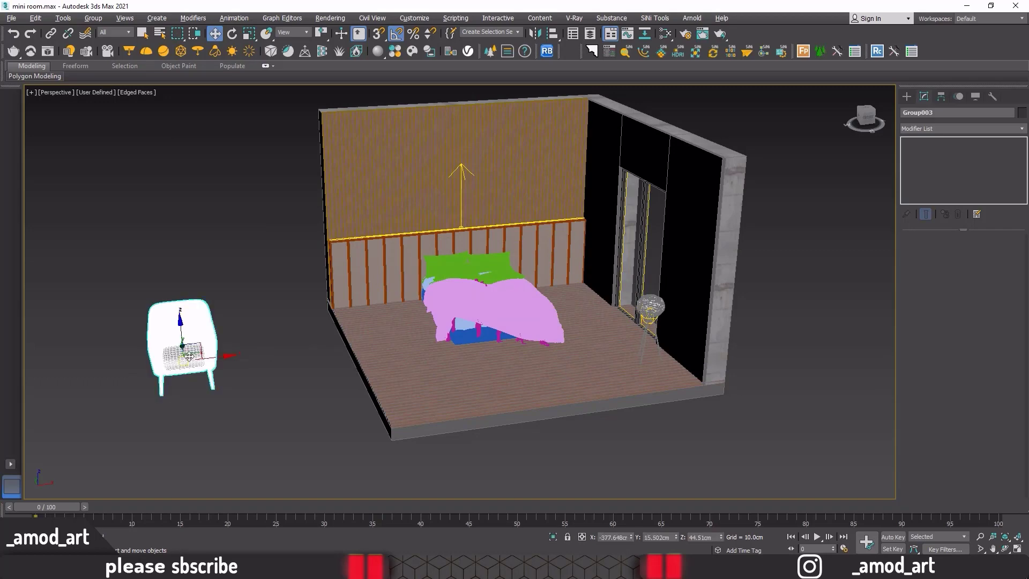
left_click_drag(193, 355, 491, 361)
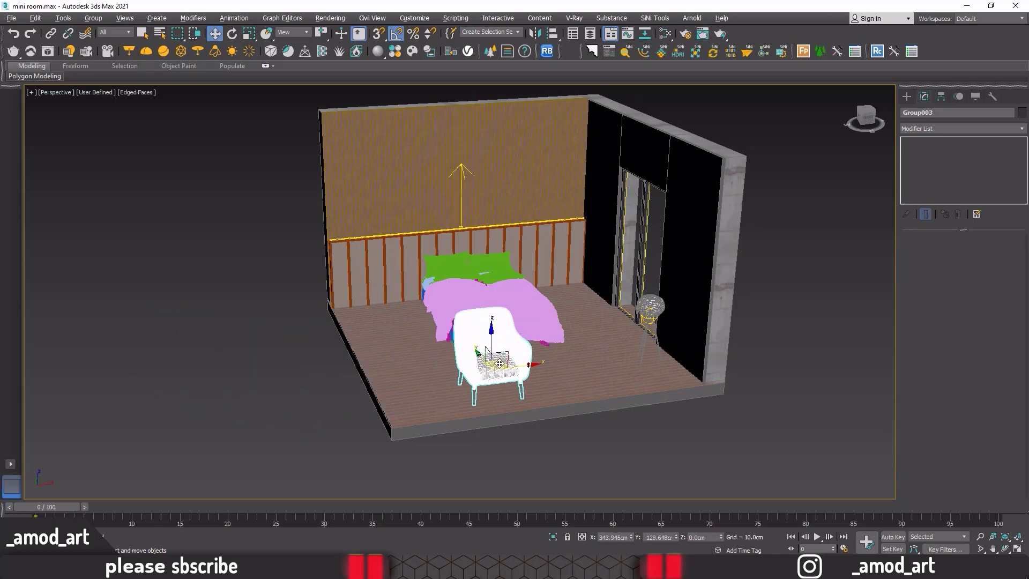
middle_click_drag(492, 361, 459, 400, "alt")
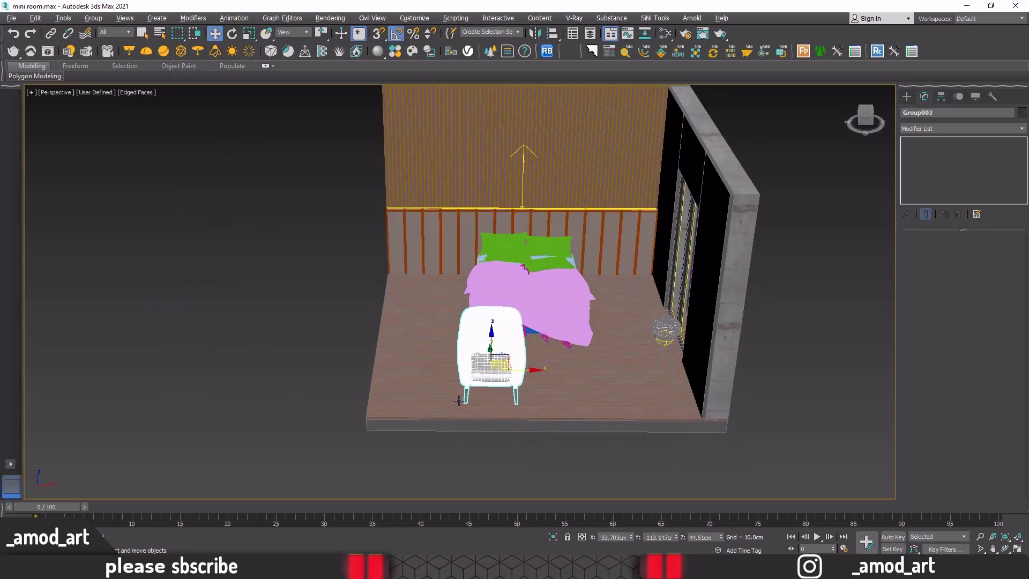
left_click(249, 33)
left_click_drag(504, 352, 506, 377)
middle_click_drag(506, 382, 550, 379, "alt")
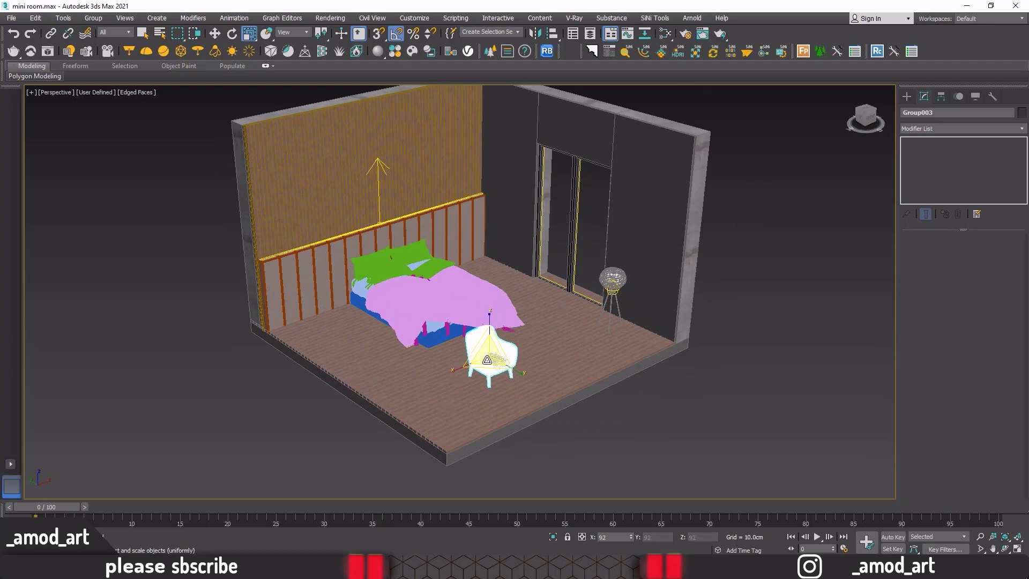
Rotate the chair around Z to face into the room and move it toward the floor's open front edge.
left_click(232, 35)
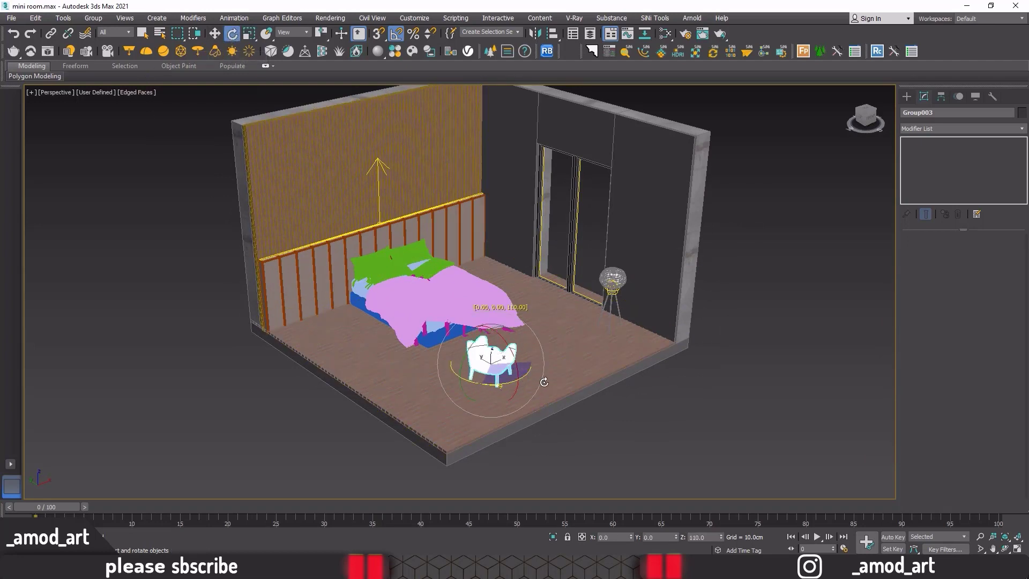
middle_click_drag(550, 380, 513, 396, "alt")
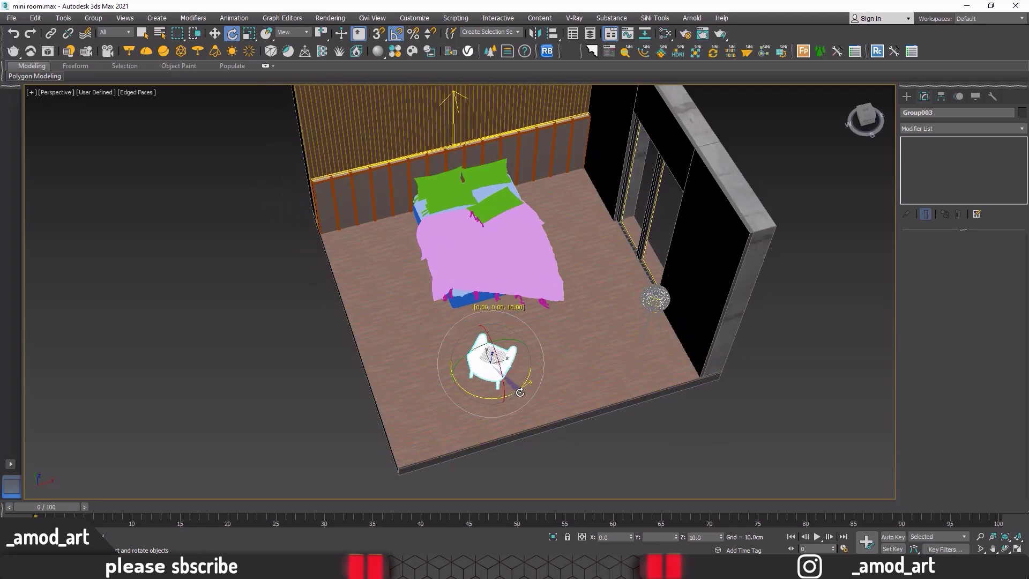
left_click(214, 34)
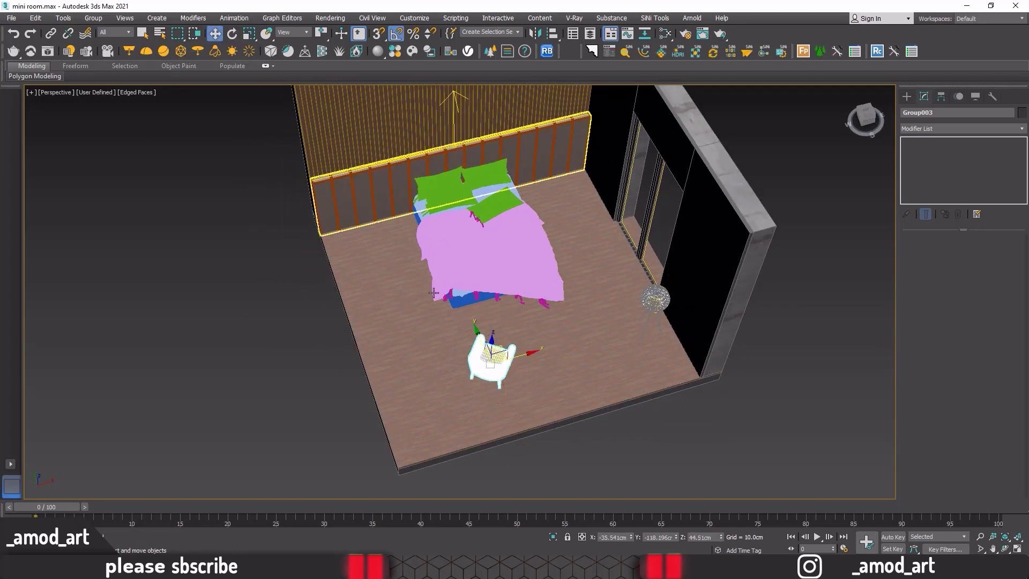
middle_click_drag(500, 365, 497, 355, "alt")
left_click_drag(498, 355, 503, 384)
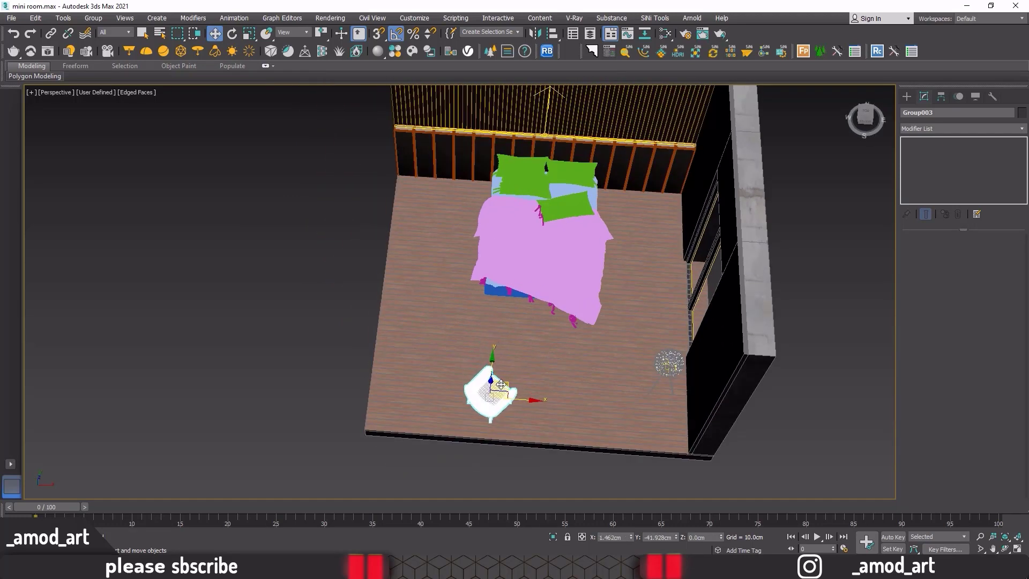
scroll(507, 402, "up", 6)
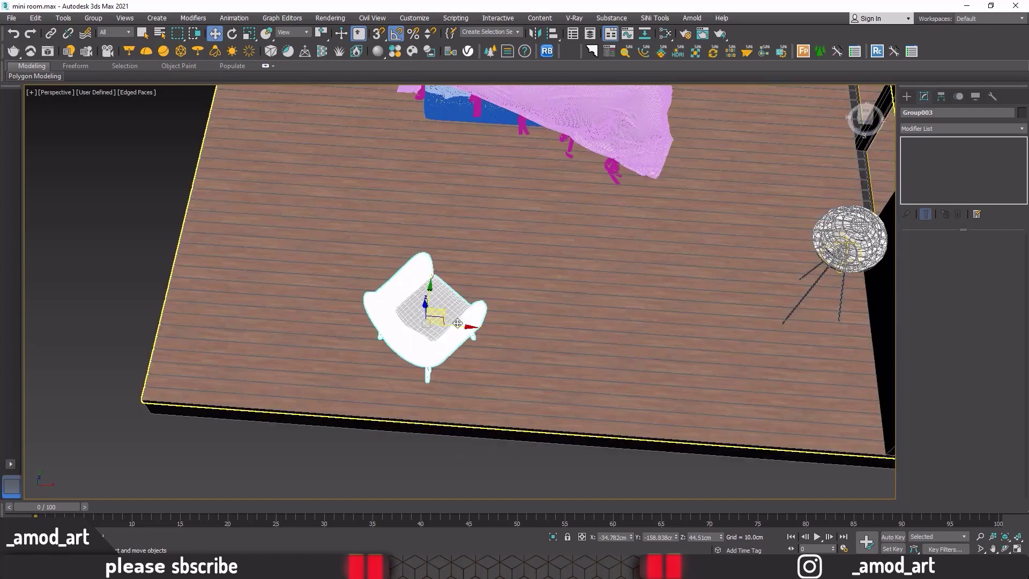
Align the chair's minimum to the floor's maximum on the Z position only.
middle_click_drag(449, 334, 475, 323, "alt")
scroll(471, 290, "up", 3)
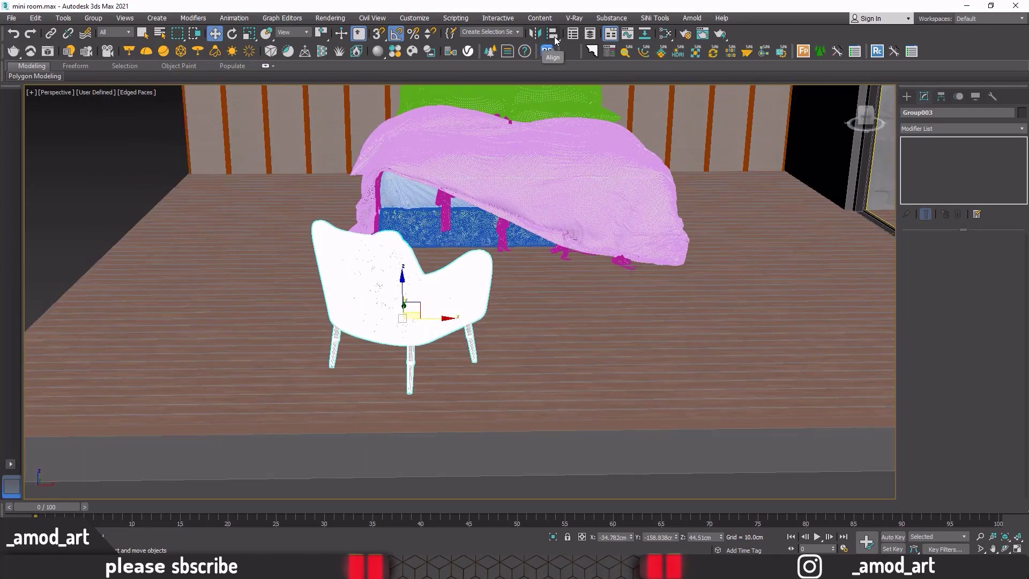
left_click(553, 35)
left_click(524, 359)
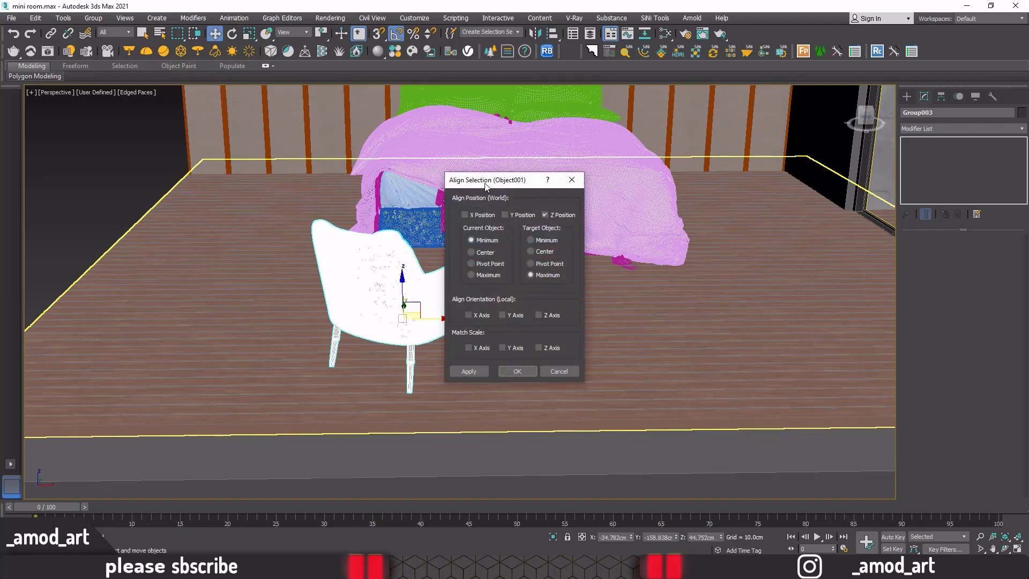
left_click_drag(485, 184, 546, 185)
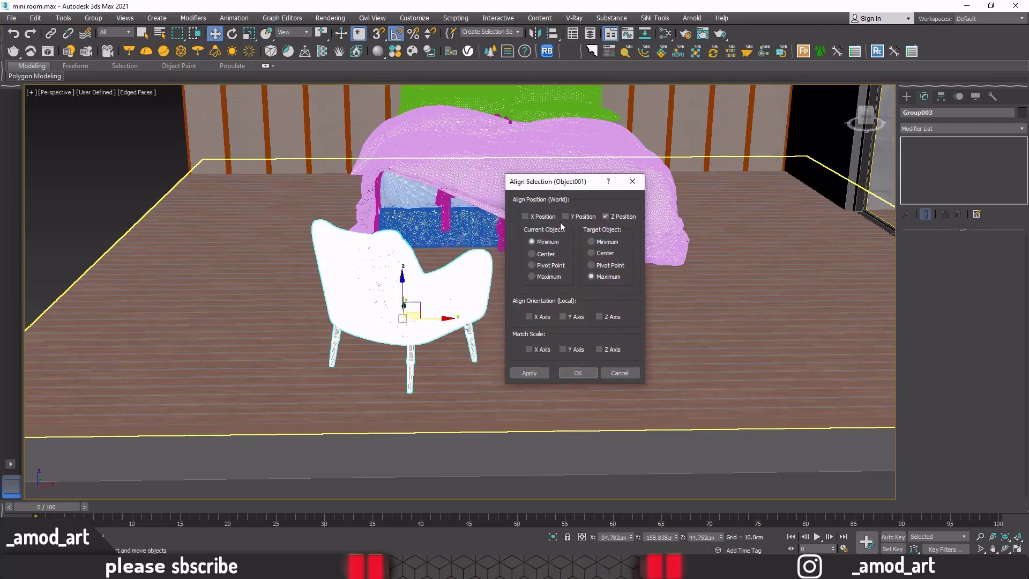
left_click(573, 375)
Clone the chair as one Copy about 82 cm along X.
scroll(482, 354, "down", 3)
middle_click_drag(517, 357, 471, 375, "alt")
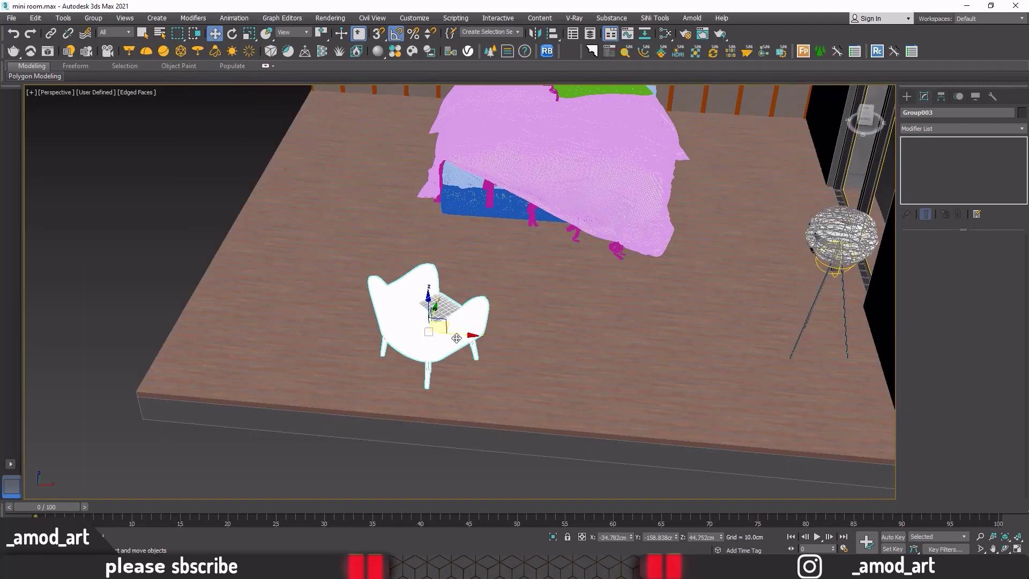
left_click_drag(457, 334, 616, 349, "shift")
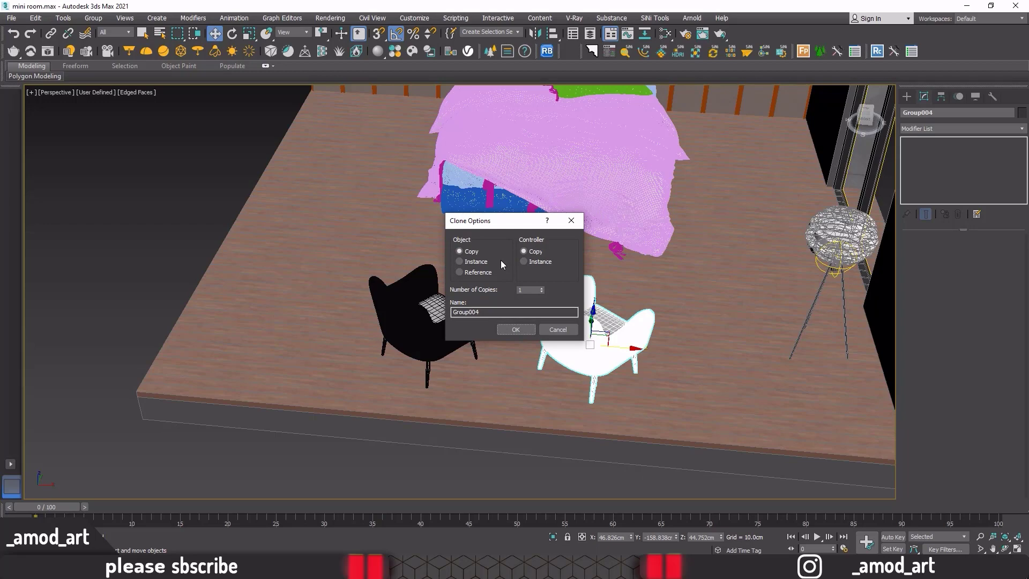
left_click_drag(485, 220, 247, 147)
left_click(274, 256)
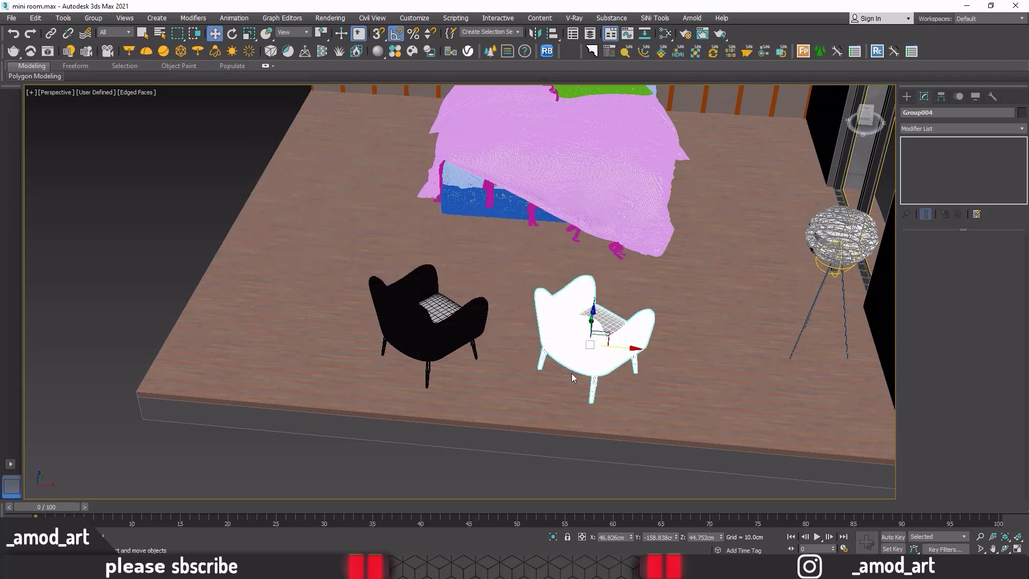
Rotate the copied chair to -145 degrees on Z and shift it about 13 cm in X and -6 cm in Y.
left_click(232, 34)
middle_click_drag(568, 360, 621, 375, "alt")
left_click_drag(581, 366, 594, 380)
middle_click_drag(594, 381, 567, 397, "alt")
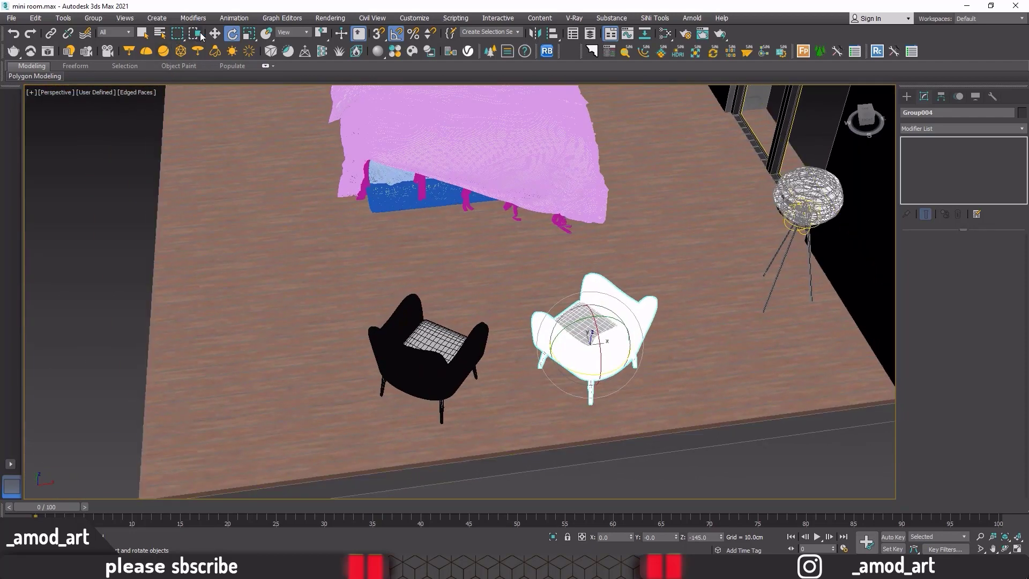
key("w")
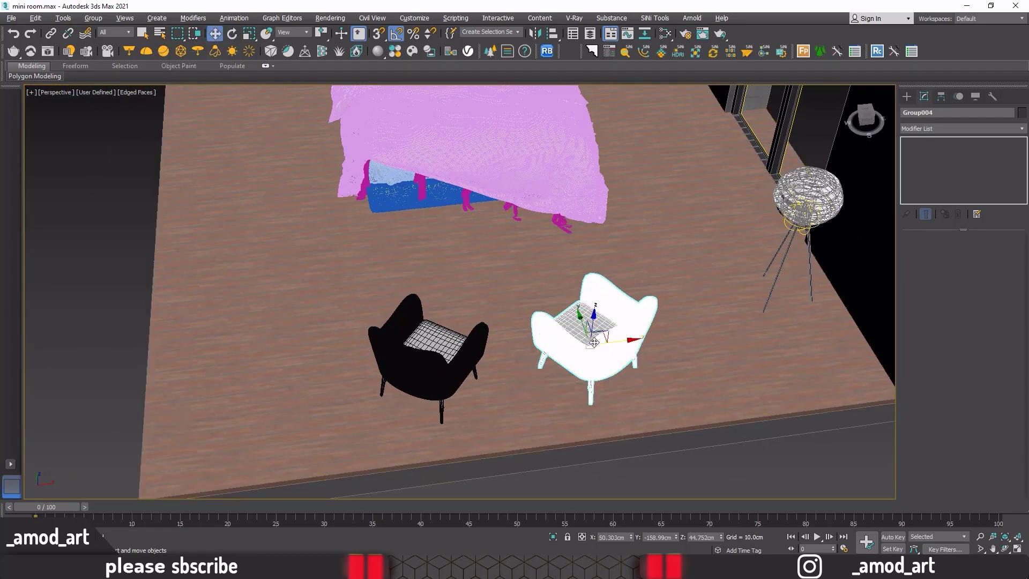
middle_click_drag(594, 342, 592, 335, "alt")
left_click_drag(592, 335, 631, 350)
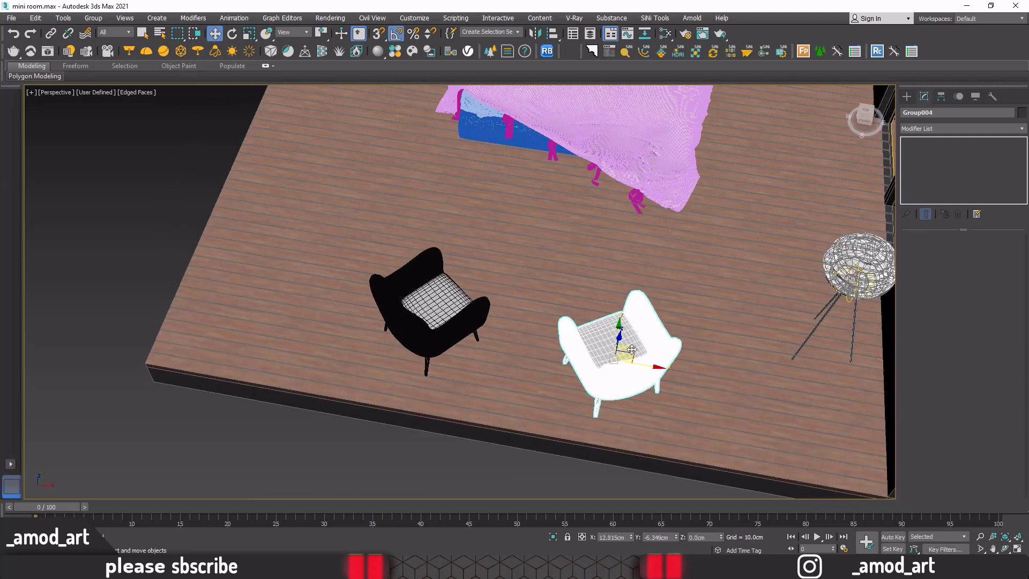
Select both chairs, move them slightly along Y toward the bed and clear the selection.
middle_click_drag(632, 349, 532, 393, "alt")
left_click(532, 393, "ctrl")
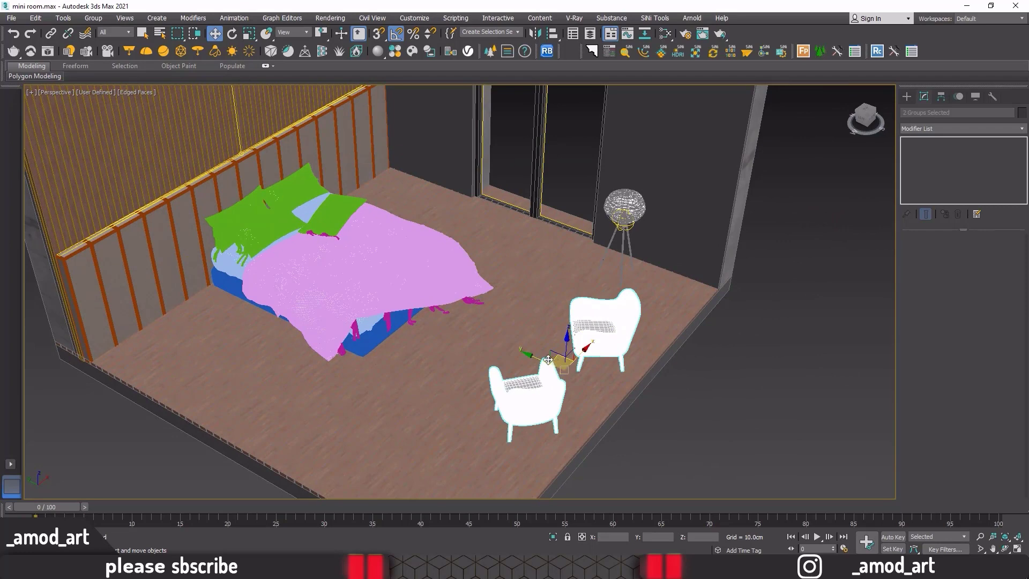
left_click_drag(534, 357, 523, 354)
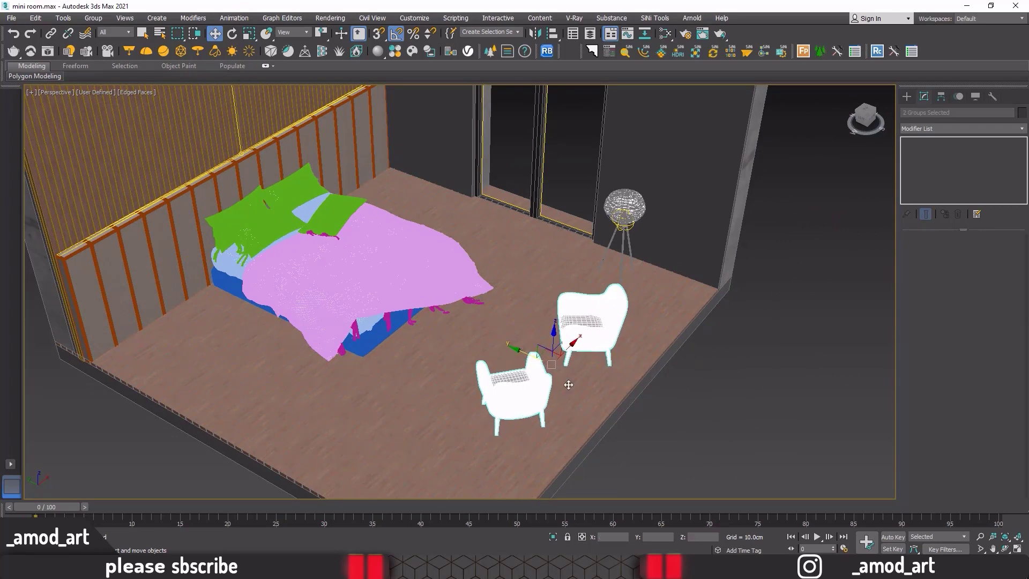
left_click(688, 415)
Switch to File Explorer and locate the Restoration Hardware bed scene in the bed and side bed folder.
left_click(92, 569)
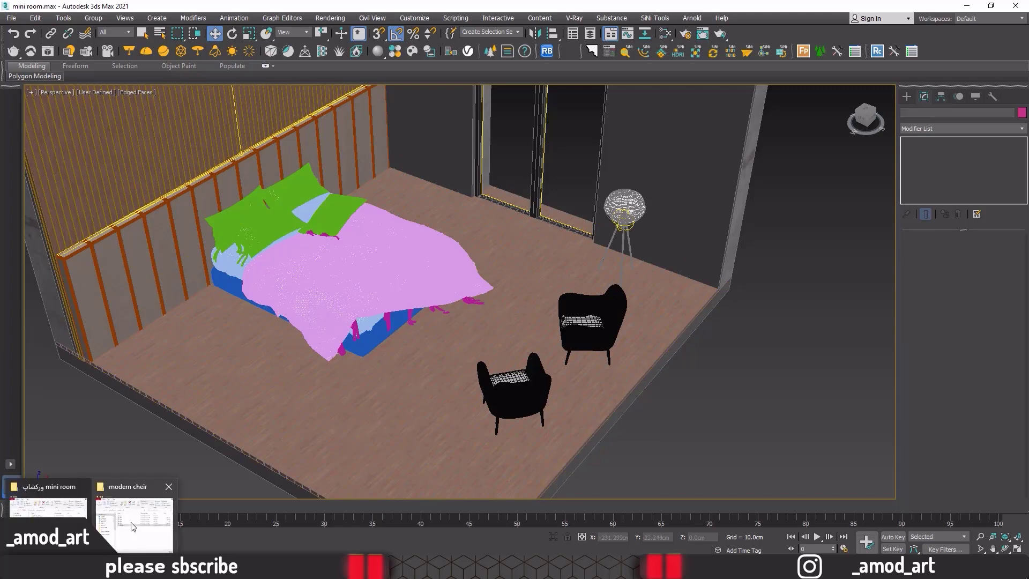
left_click(132, 525)
left_click(497, 207)
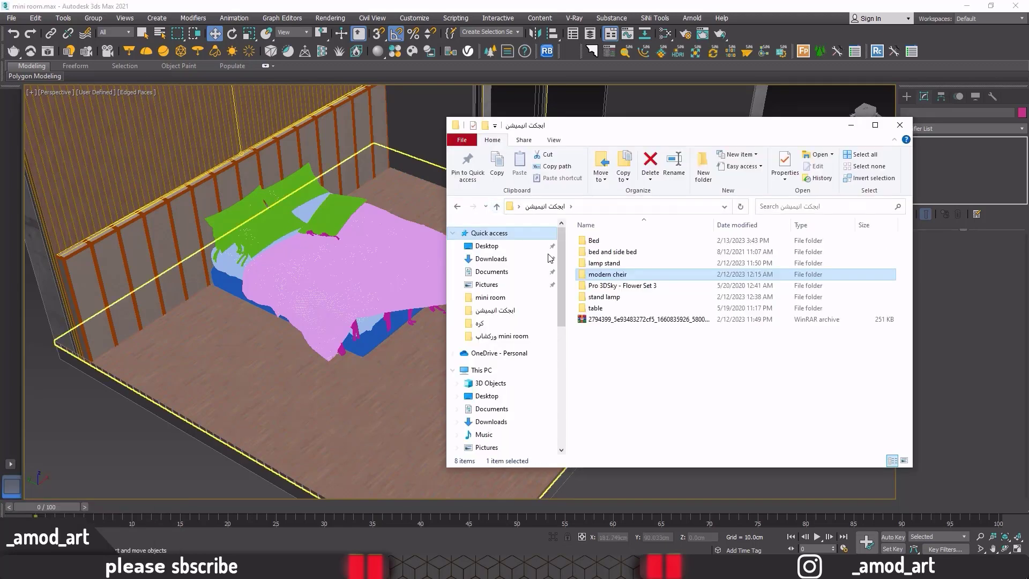
double_click(603, 252)
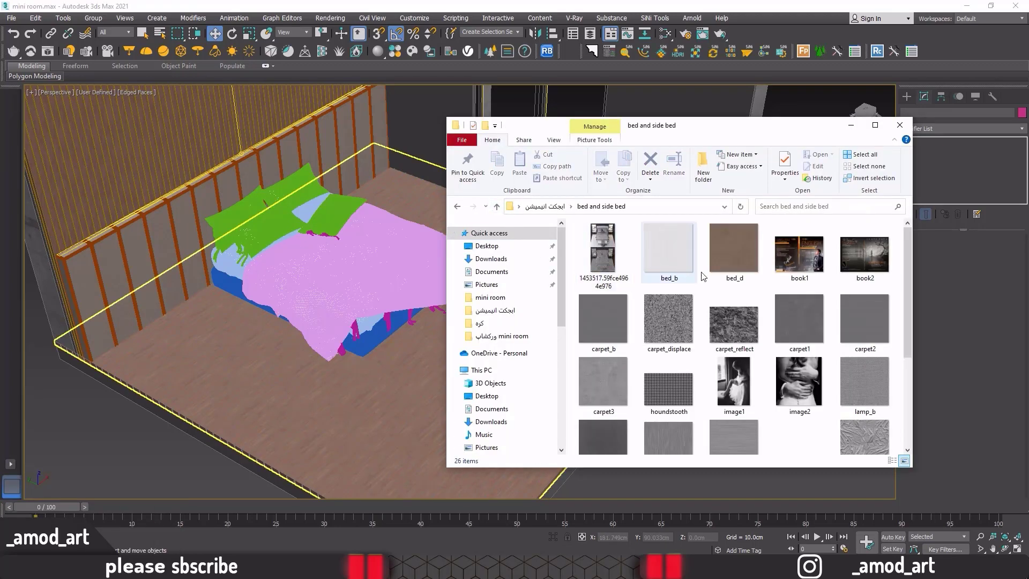
scroll(735, 289, "down", 3)
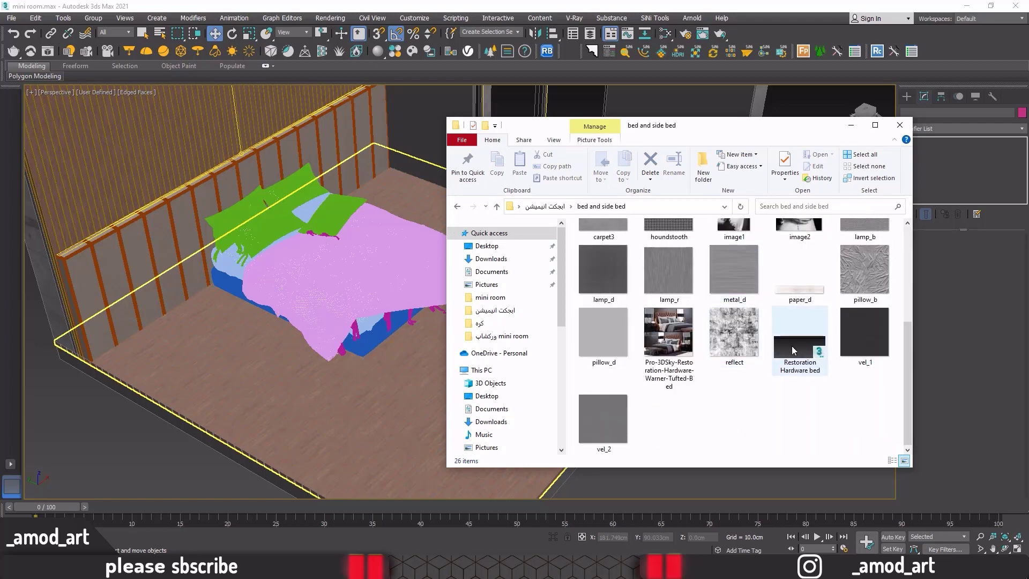
Merge the Restoration Hardware bed scene, place it outside the room and dismiss the obsolete-file notice and the Scene Converter.
middle_click_drag(350, 242, 399, 270)
scroll(356, 224, "down", 3)
middle_click_drag(399, 271, 627, 300)
left_click(140, 514)
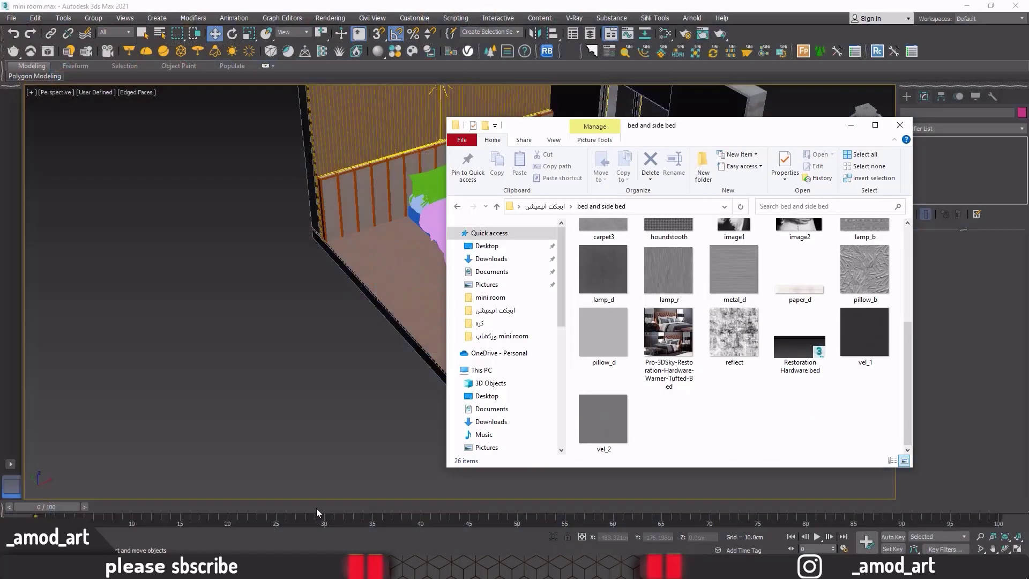
left_click_drag(794, 368, 186, 378)
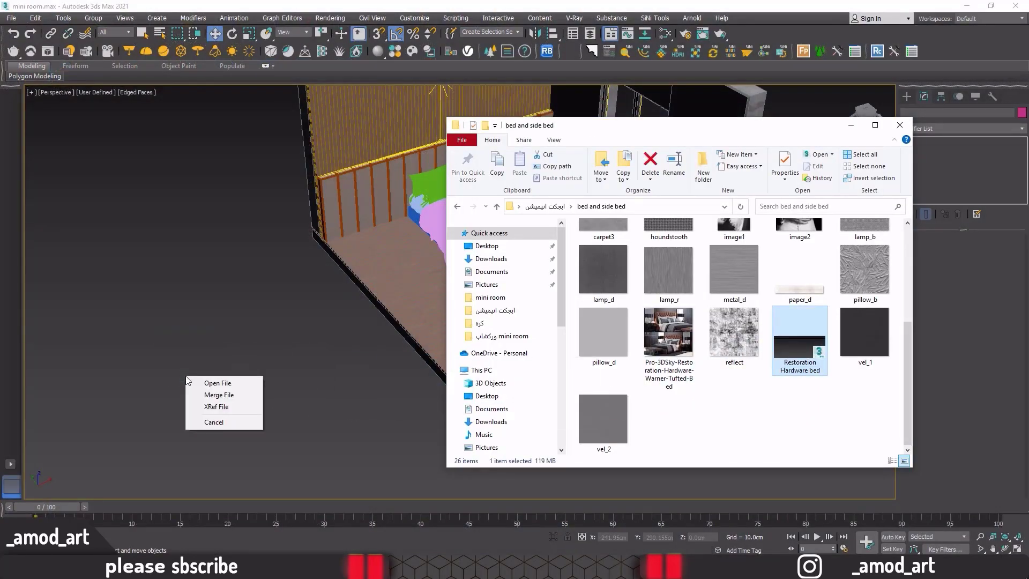
left_click(213, 395)
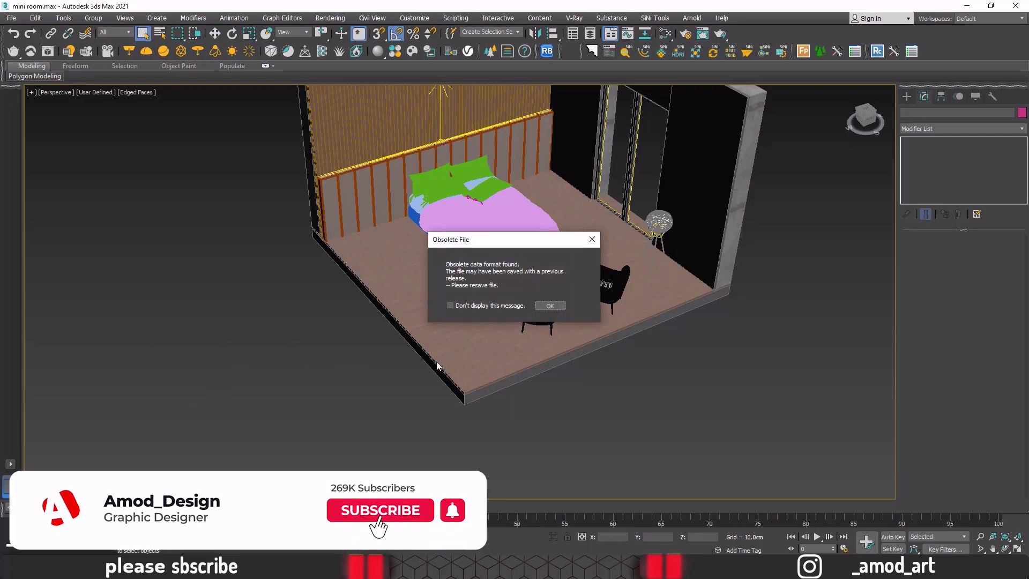
left_click(550, 305)
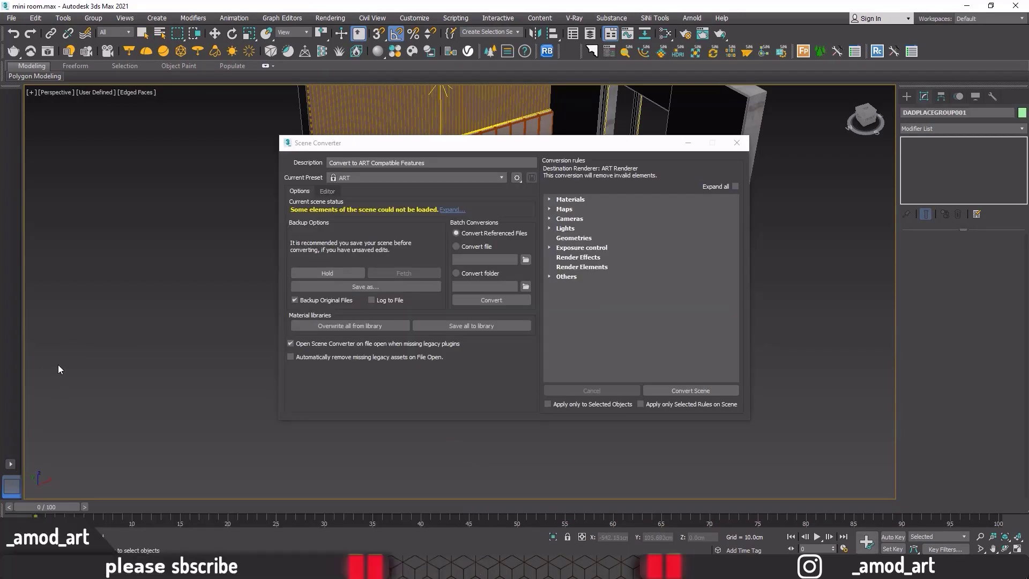
key("w")
left_click(59, 370)
left_click(738, 145)
Move the merged bed set along Y to an empty spot beside the room.
scroll(243, 286, "down", 10)
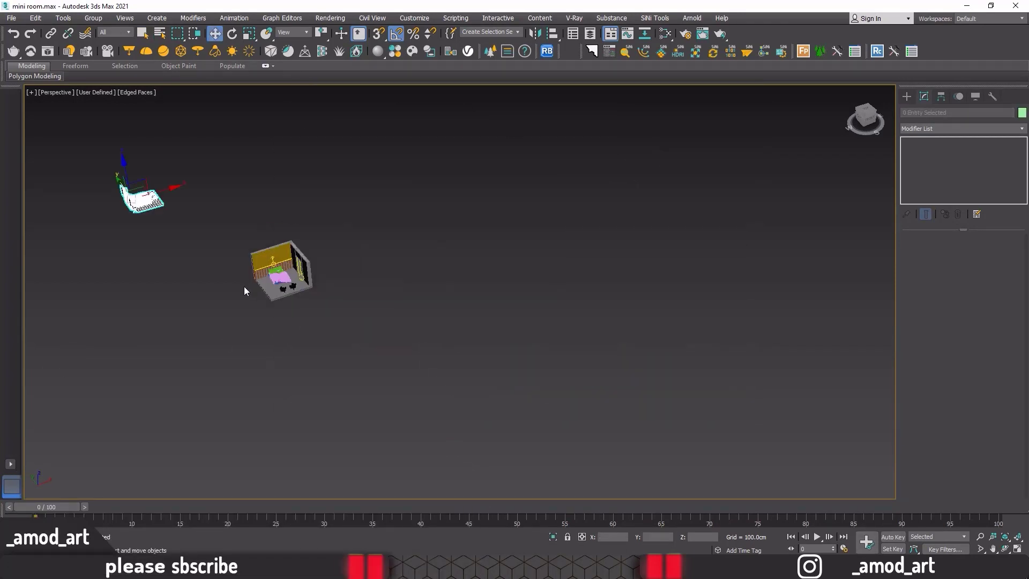
middle_click_drag(208, 304, 323, 345)
left_click_drag(235, 228, 299, 342)
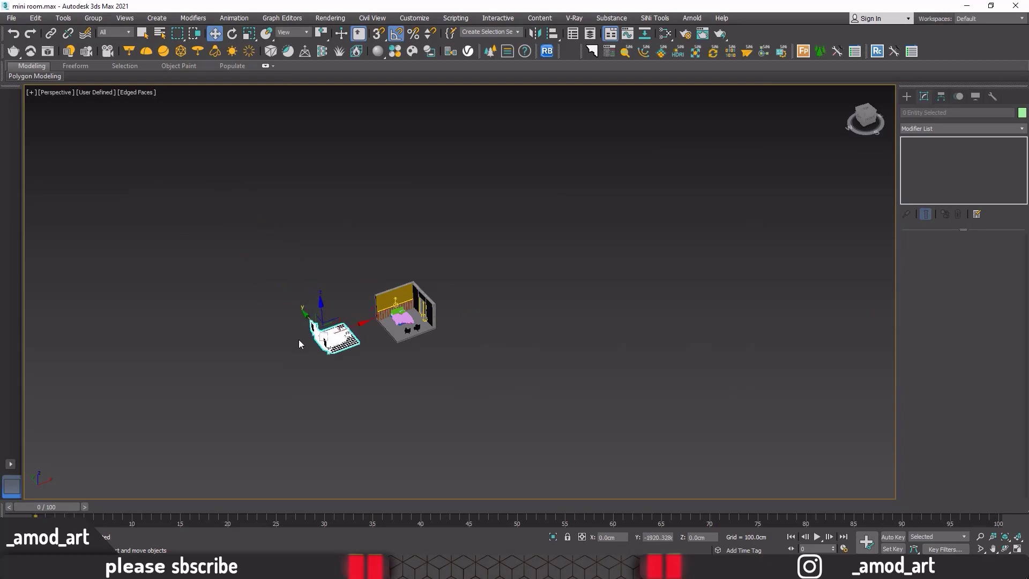
scroll(299, 342, "up", 10)
Rotate the merged bed set around Z to match the room's bed orientation and clear the selection.
left_click(231, 34)
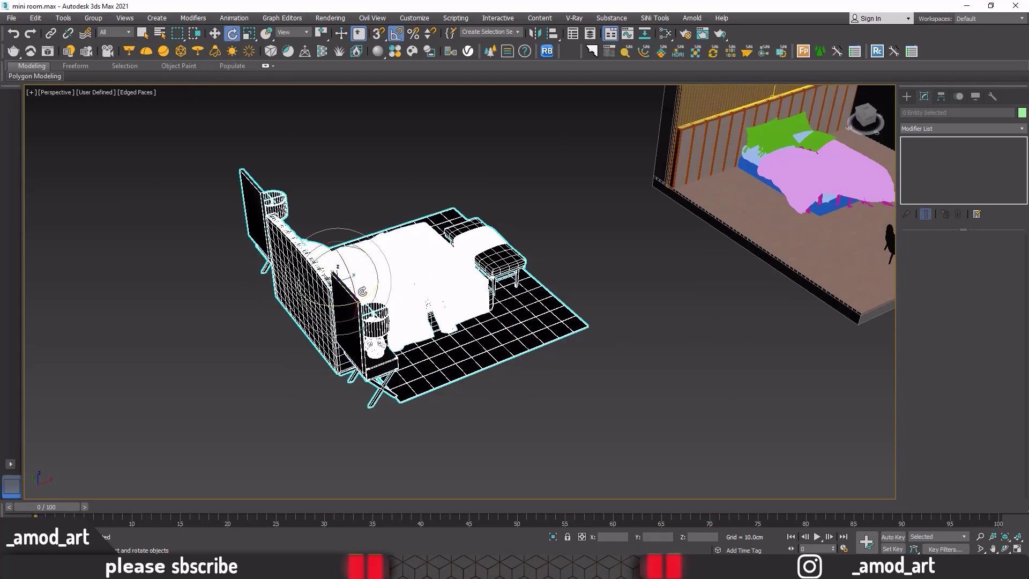
left_click_drag(345, 304, 296, 309)
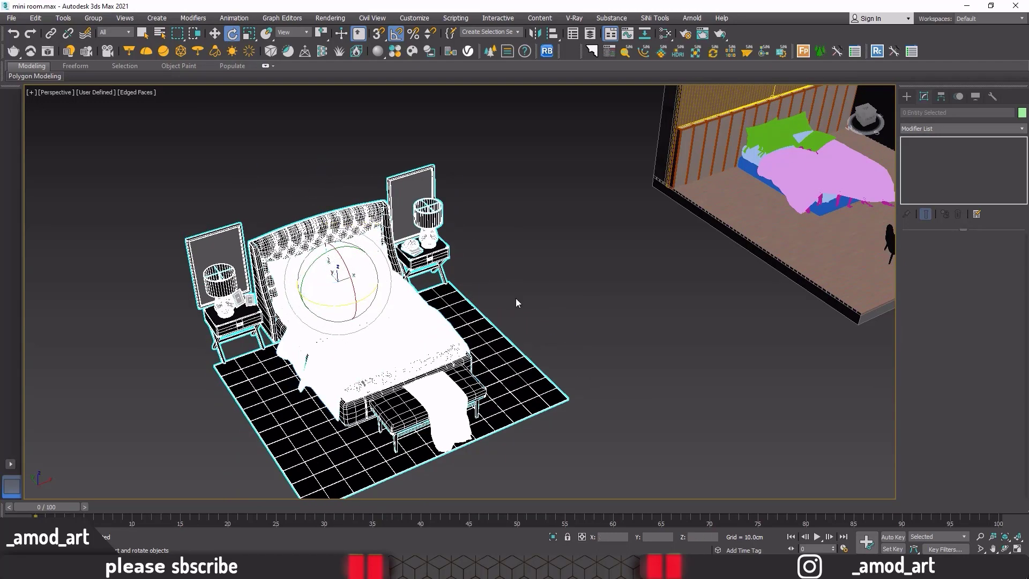
middle_click_drag(515, 298, 519, 268, "alt")
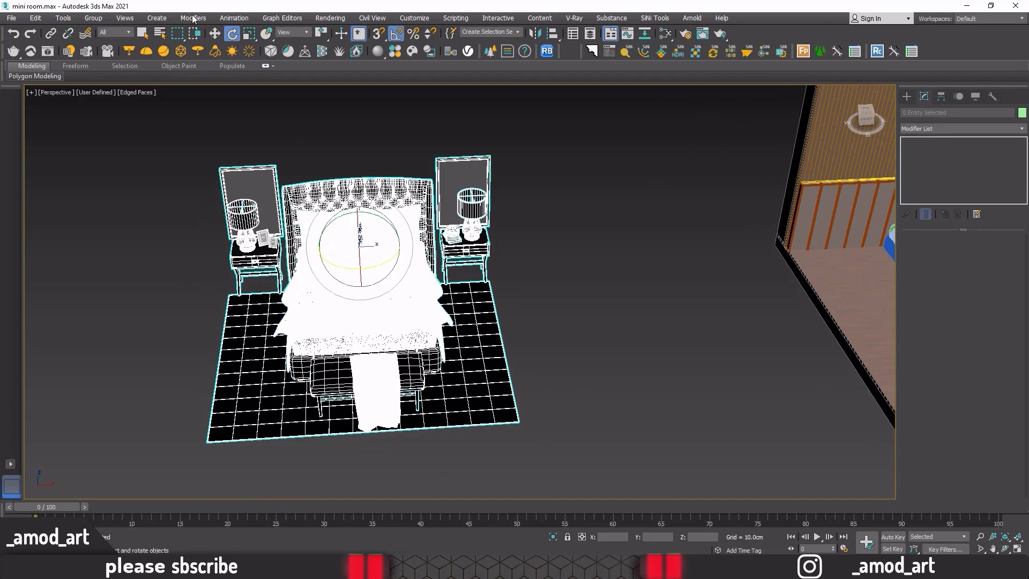
left_click(214, 35)
left_click(580, 371)
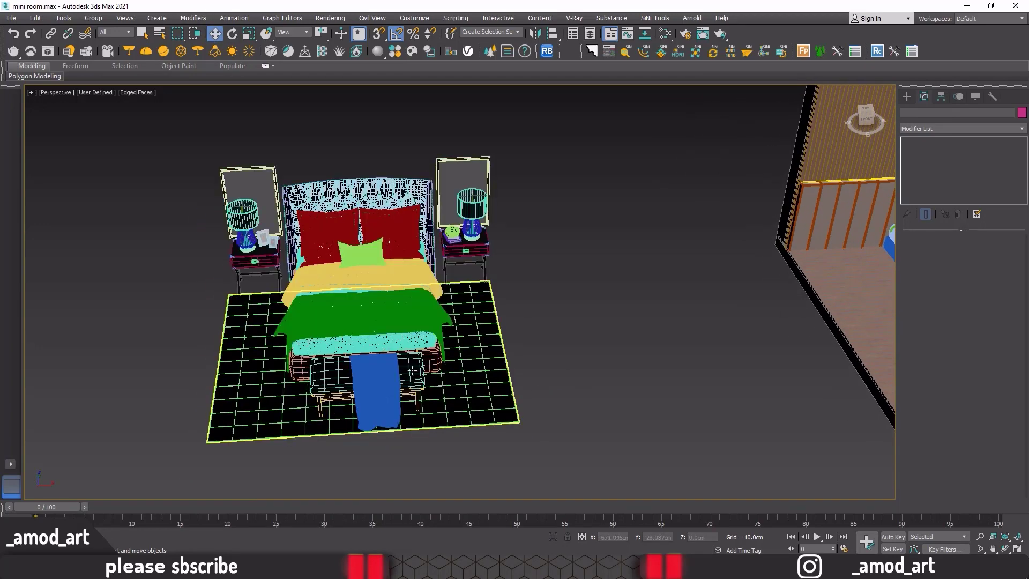
Delete the merged set's rug, bench and bed with its bedding and pillows.
left_click(236, 340)
key("Delete")
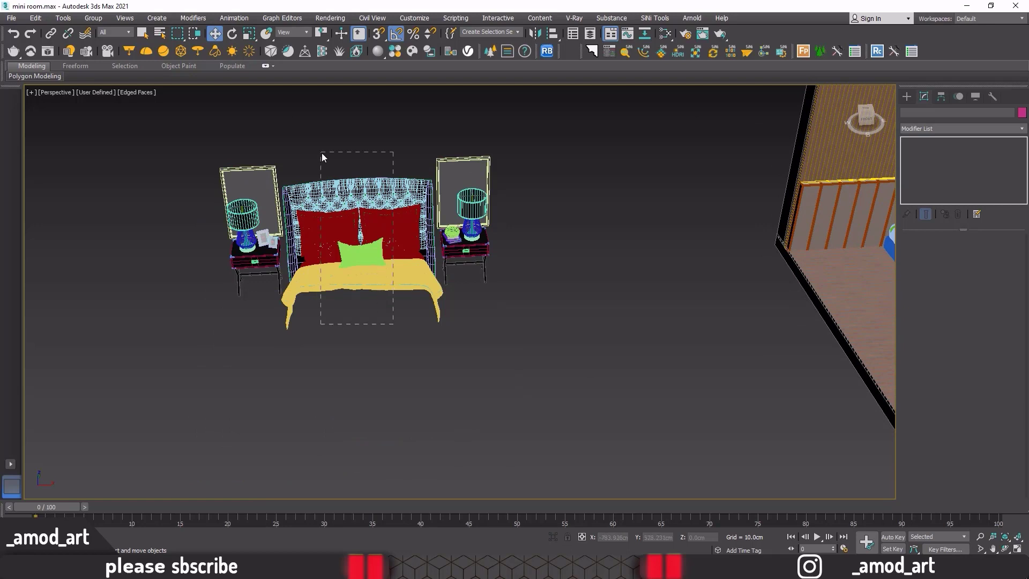
left_click_drag(394, 324, 322, 156)
key("Delete")
Delete the rectangular wall frames above both nightstands.
left_click_drag(245, 160, 218, 150)
key("Delete")
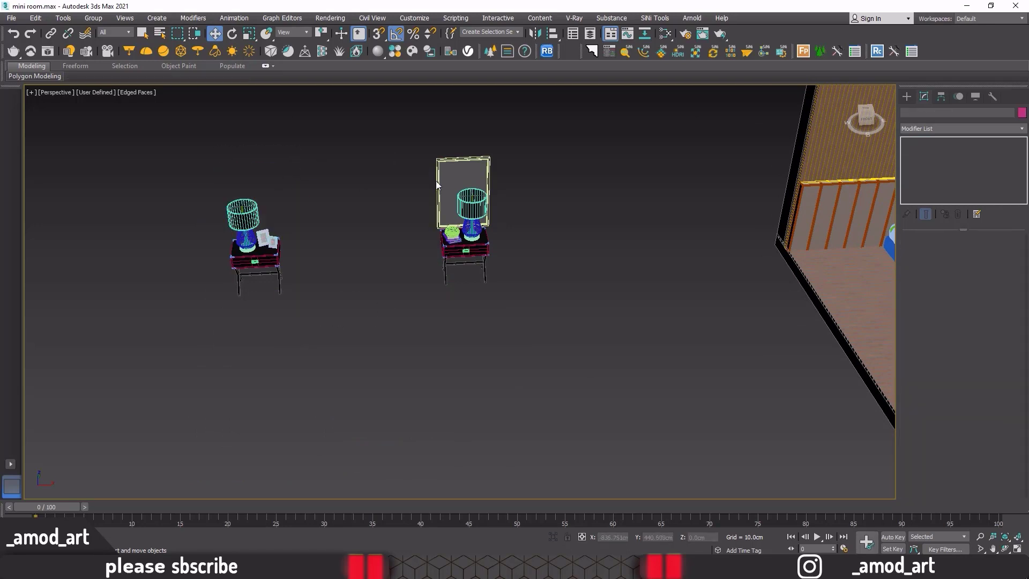
left_click_drag(417, 140, 418, 143)
key("Delete")
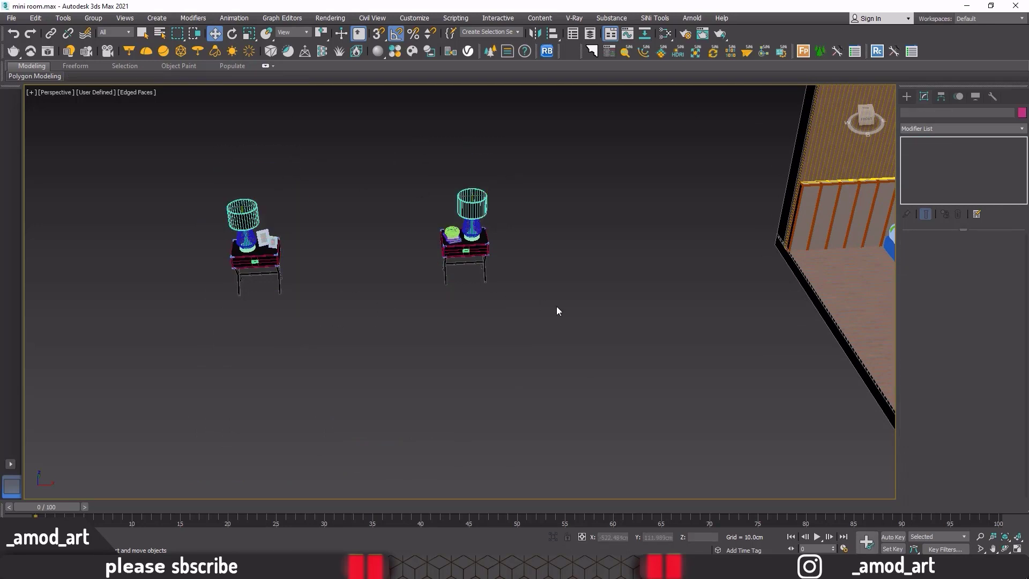
left_click_drag(558, 311, 367, 157)
left_click(94, 19)
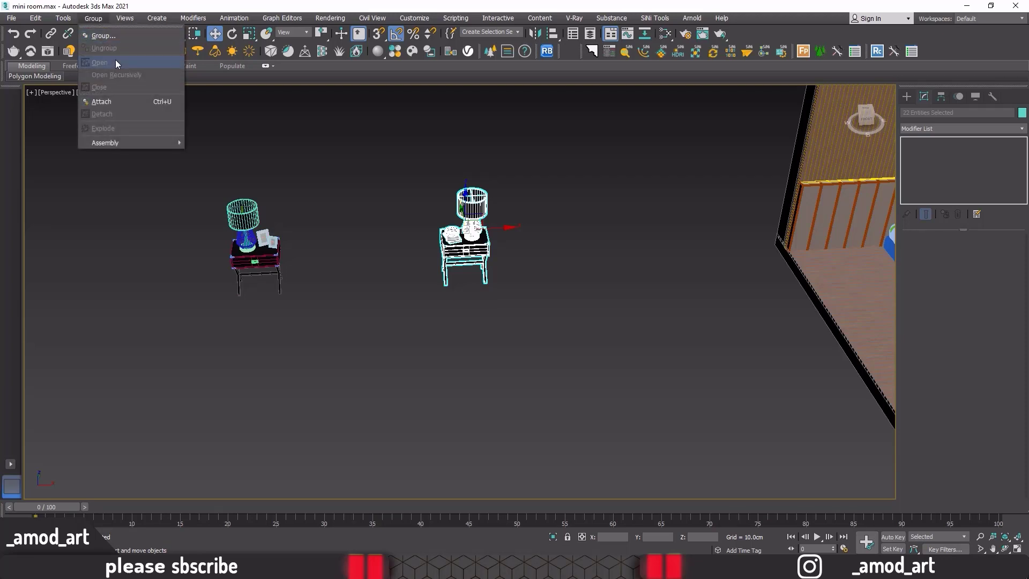
left_click(98, 35)
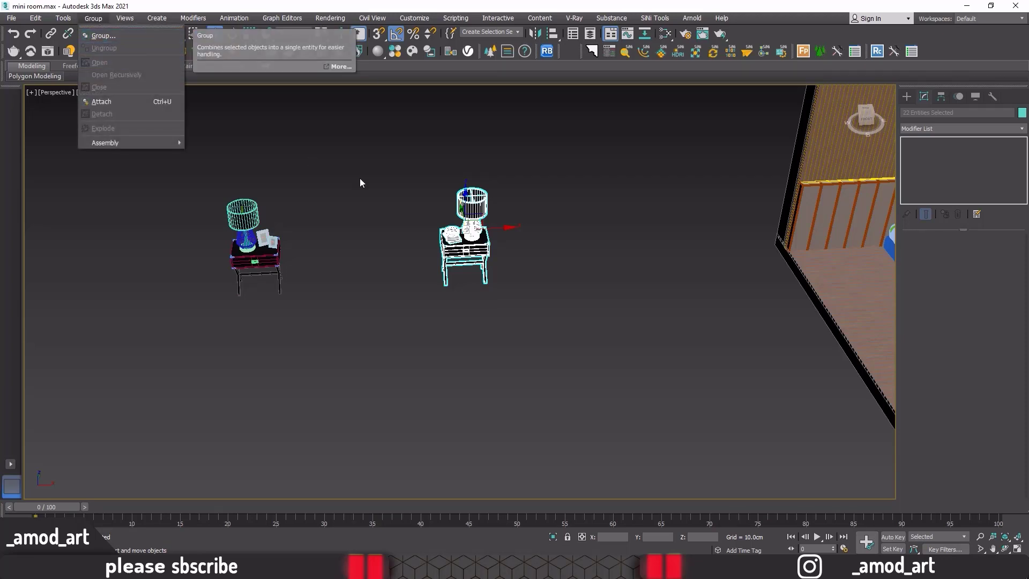
key("Return")
scroll(472, 216, "up", 5)
middle_click_drag(490, 237, 494, 264, "alt")
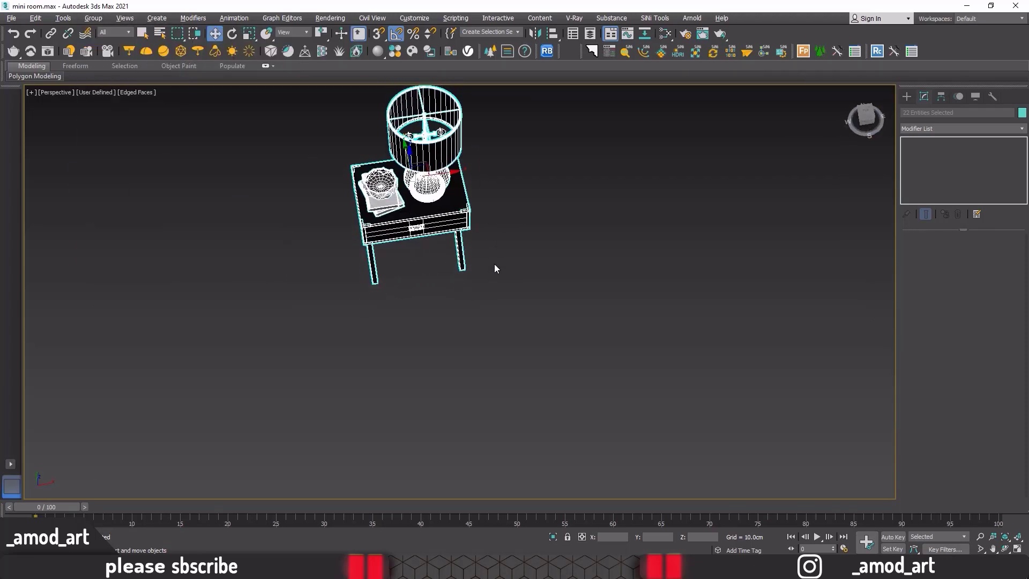
scroll(449, 136, "up", 5)
left_click(570, 191)
scroll(503, 203, "down", 6)
Group the nightstand holding the bowl together with its books and lamp, leaving the two lamp lights out of the group.
left_click_drag(549, 336, 315, 136)
scroll(442, 153, "up", 7)
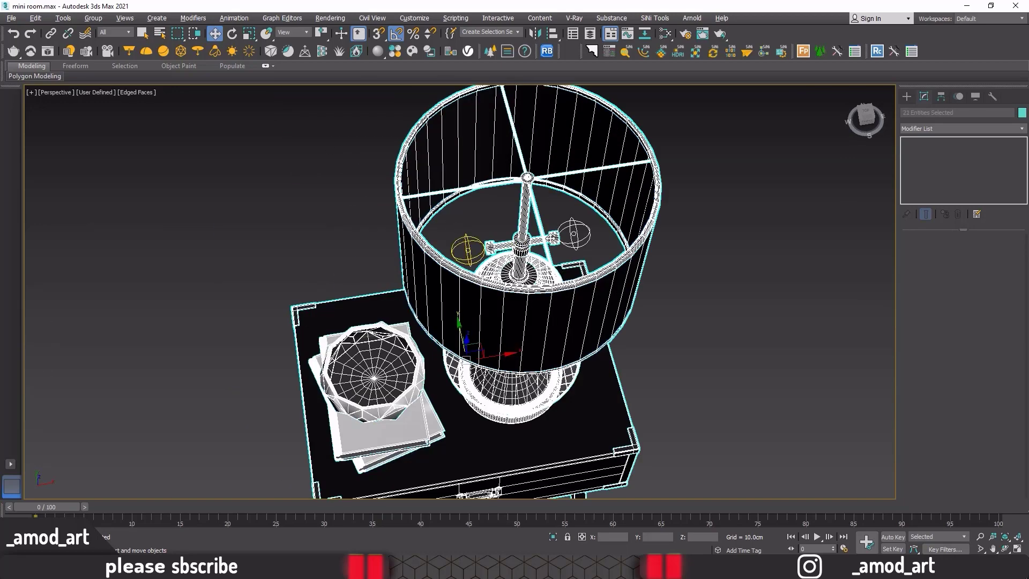
left_click(575, 223, "alt")
scroll(575, 223, "down", 7)
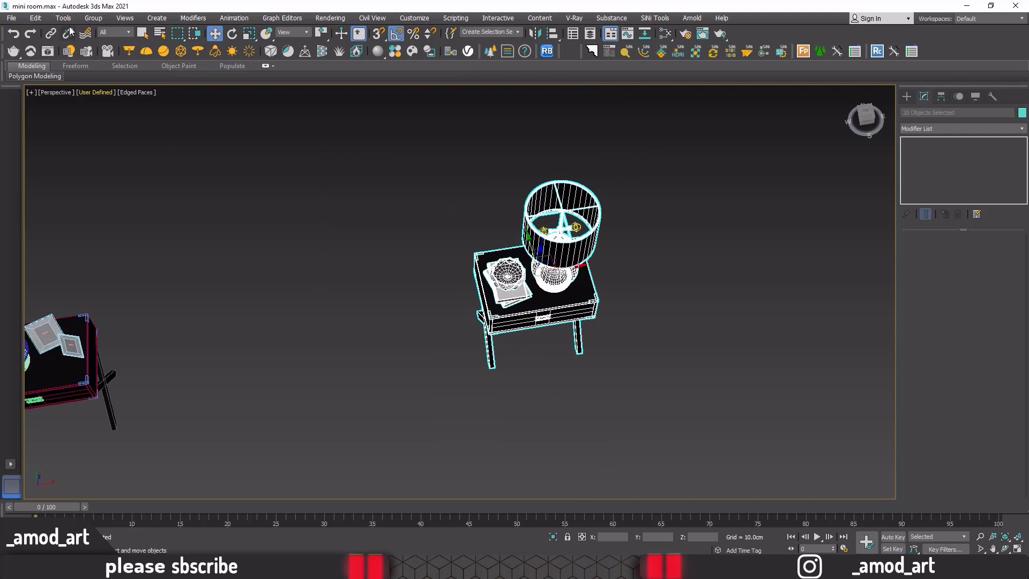
left_click(92, 18)
left_click(93, 34)
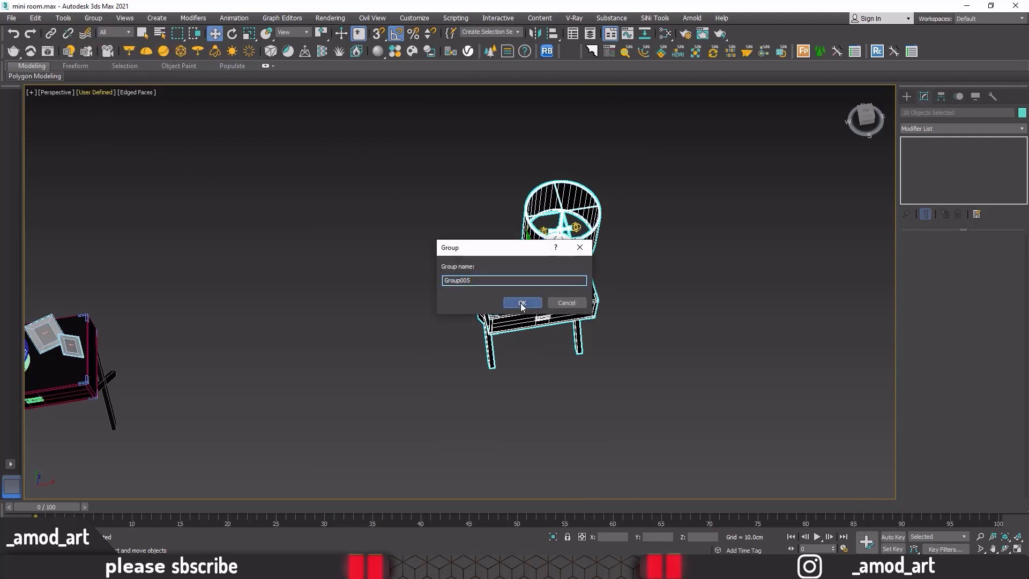
left_click(521, 304)
Group the nightstand holding the picture frames together with its lamp, leaving the two lamp lights out of the group.
left_click(369, 279)
middle_click_drag(442, 316, 575, 246)
middle_click_drag(306, 315, 436, 217)
left_click_drag(122, 95, 122, 96)
key("z")
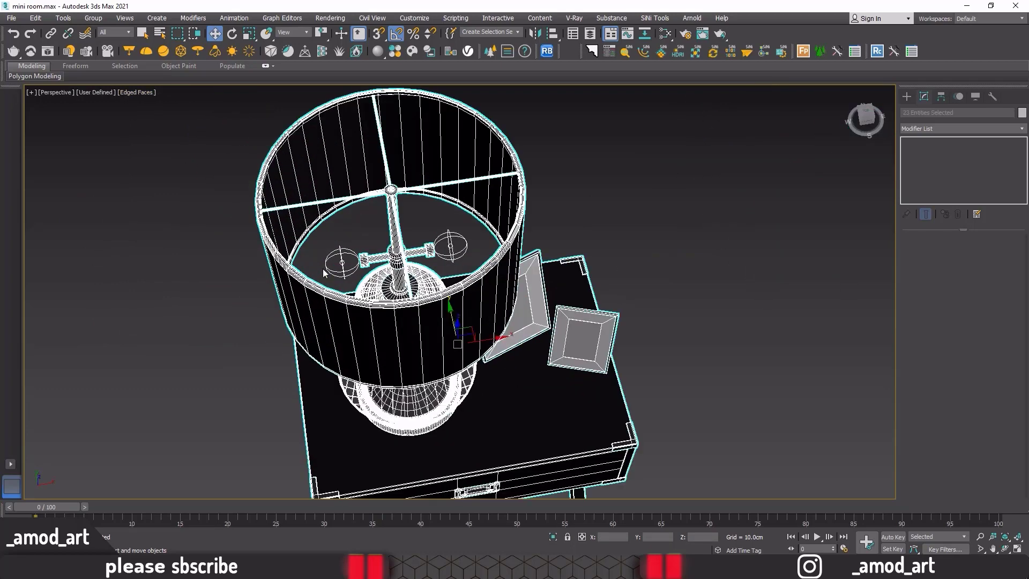
scroll(459, 290, "down", 6)
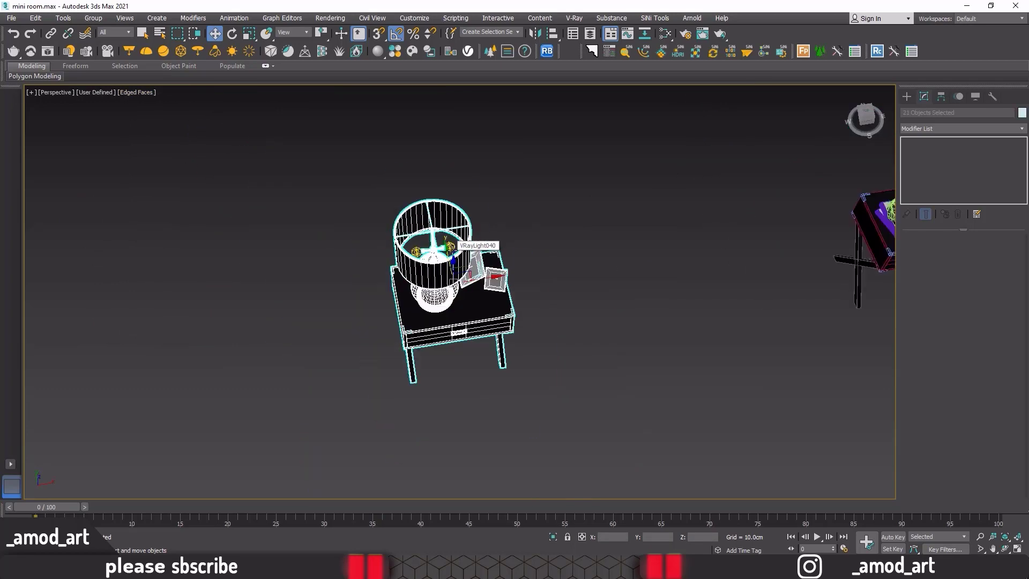
middle_click_drag(459, 289, 454, 286, "alt")
middle_click_drag(455, 287, 416, 268)
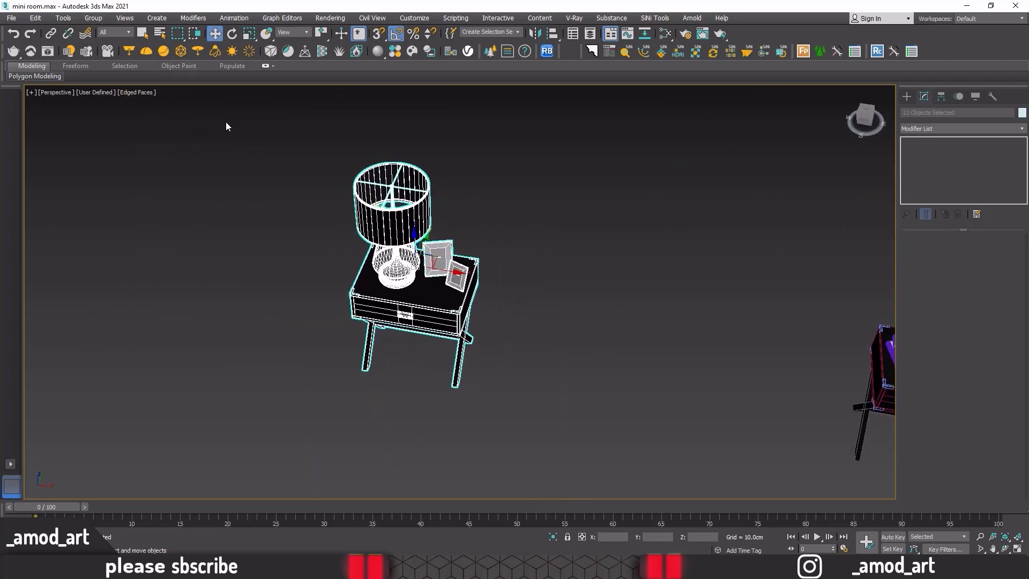
left_click(92, 19)
left_click(102, 37)
left_click(519, 304)
Move the bowl nightstand with its two lights into the room, between the bed and the glazed wall, and adjust its distance from the headboard wall.
middle_click_drag(519, 304, 233, 239)
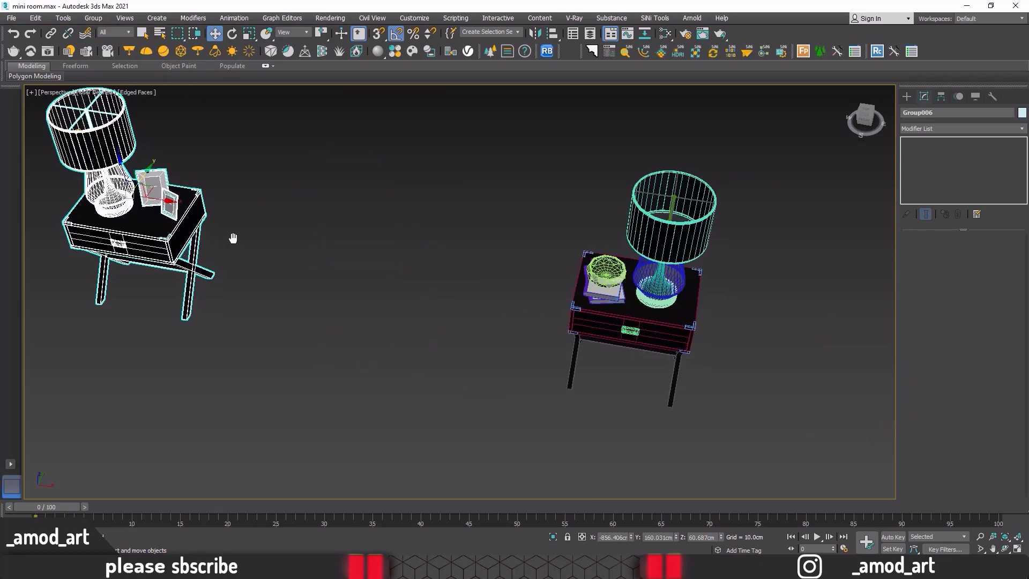
scroll(232, 239, "down", 5)
middle_click_drag(358, 290, 447, 306, "alt")
left_click_drag(285, 132, 283, 131)
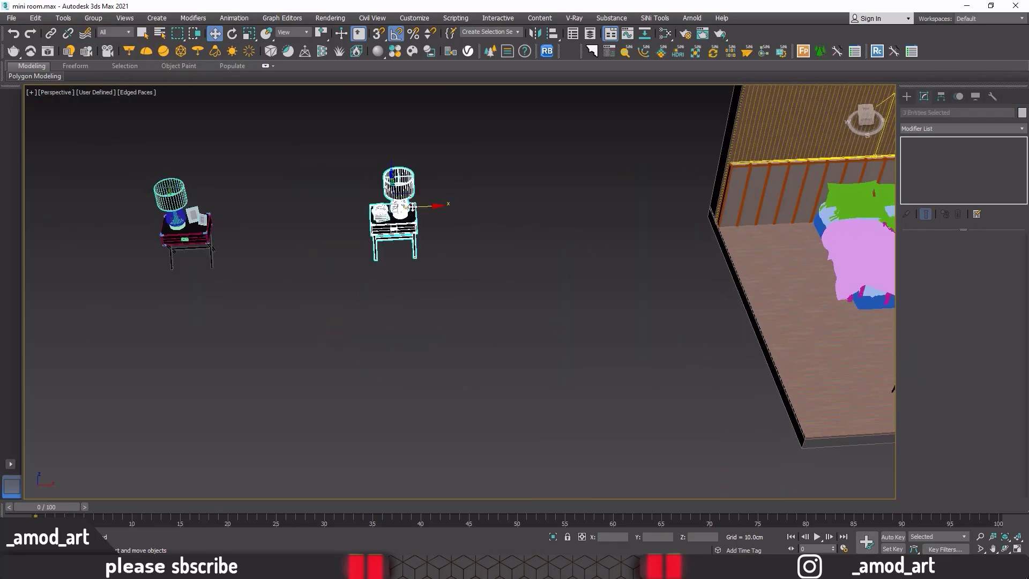
left_click_drag(421, 207, 757, 232)
middle_click_drag(757, 242, 239, 228)
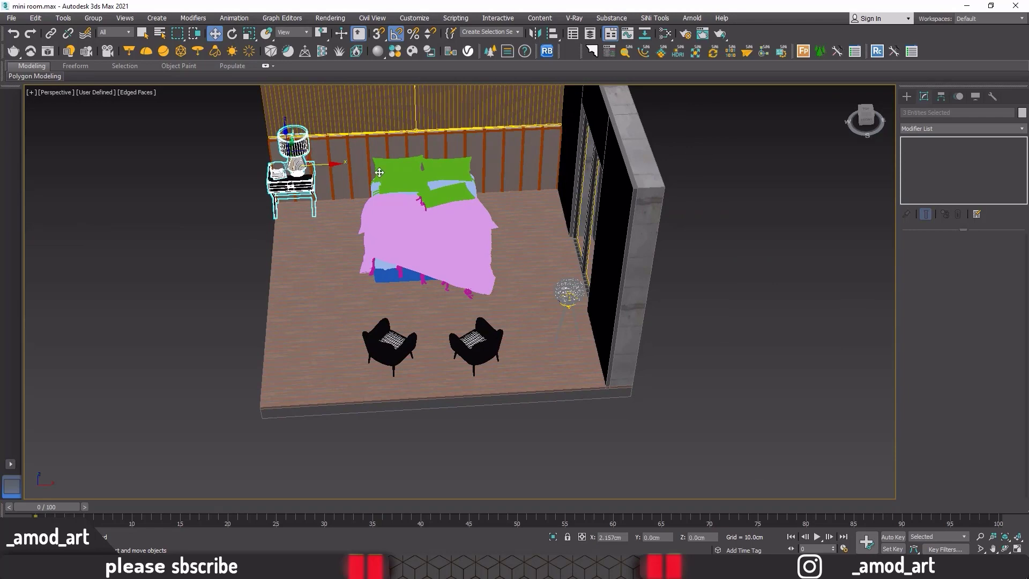
left_click_drag(312, 170, 541, 177)
middle_click_drag(541, 178, 508, 158, "alt")
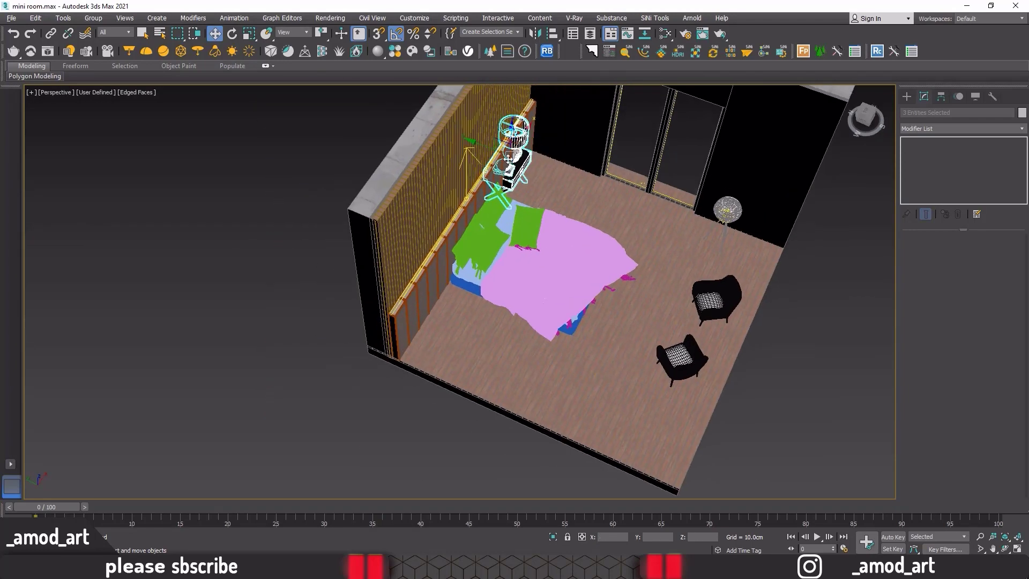
left_click_drag(489, 146, 511, 156)
middle_click_drag(519, 173, 445, 165, "alt")
Scale the bowl nightstand and its lights down uniformly to suit the bed's size.
left_click(249, 33)
scroll(568, 199, "up", 4)
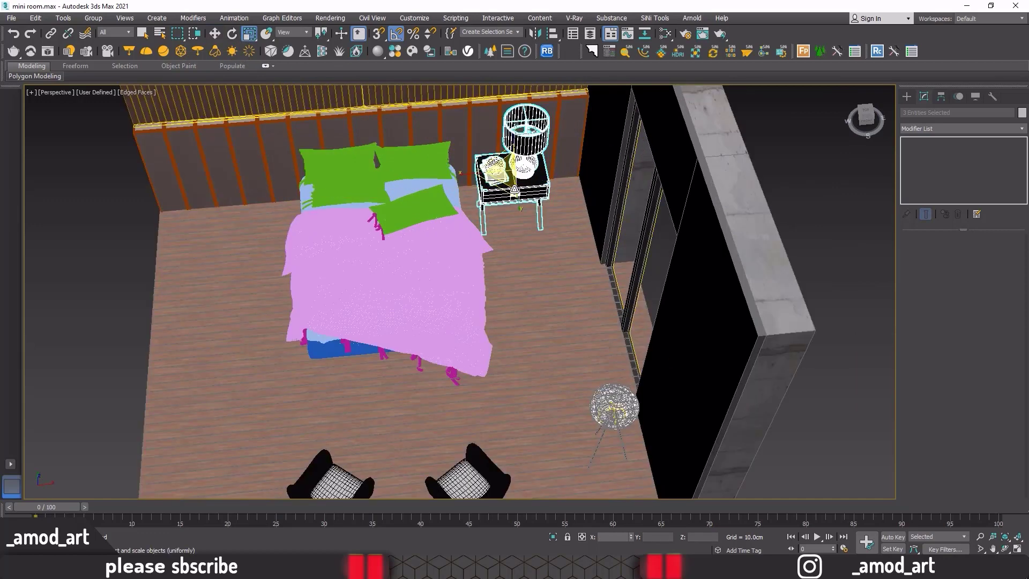
left_click_drag(503, 170, 505, 201)
middle_click_drag(505, 201, 509, 172, "alt")
left_click_drag(508, 170, 508, 185)
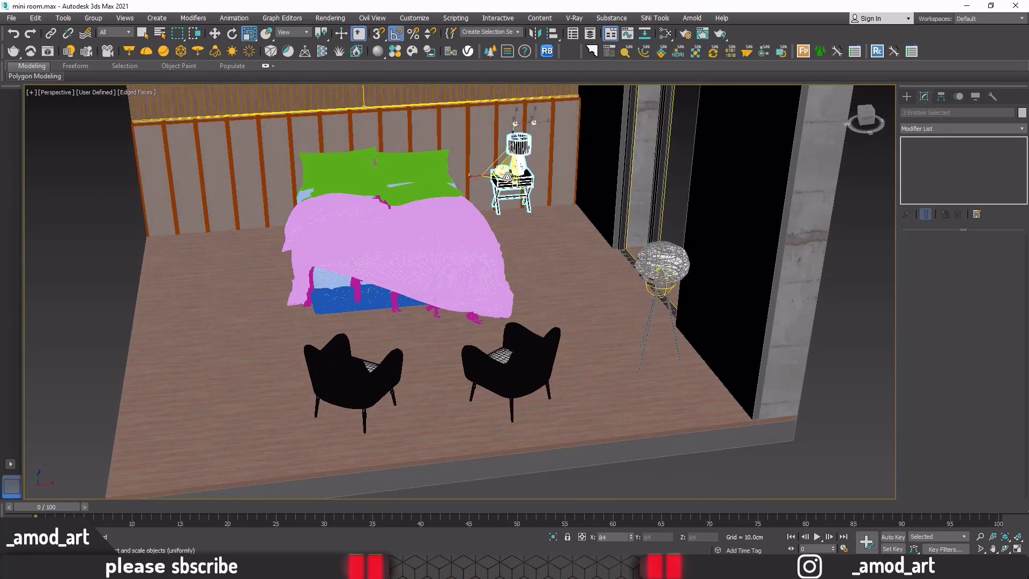
middle_click_drag(508, 178, 509, 258, "alt")
Try to align the nightstand and its lights to the floor in Z, minimum to maximum, and undo the alignment.
left_click(215, 34)
scroll(547, 204, "up", 5)
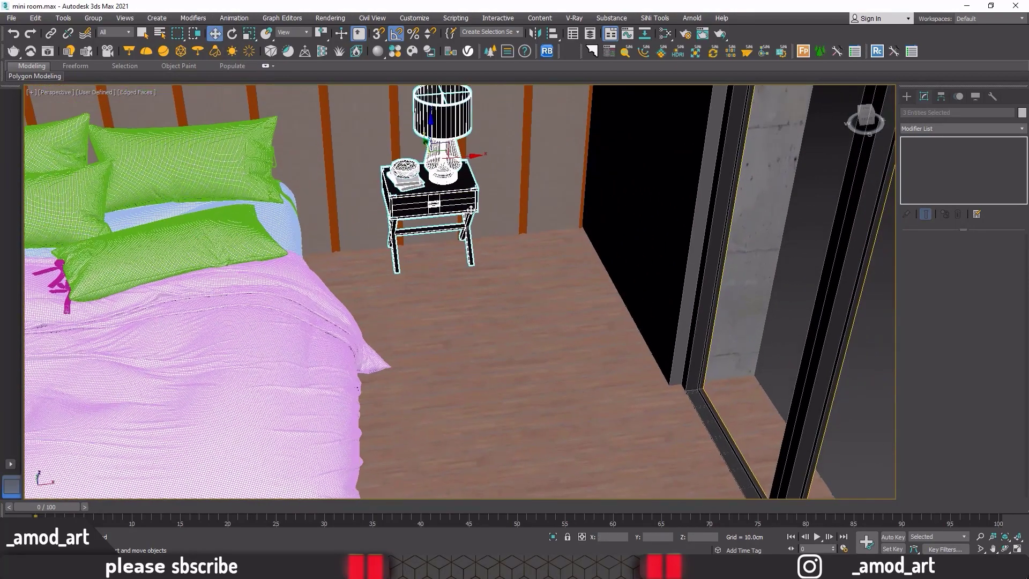
left_click(552, 35)
left_click(491, 300)
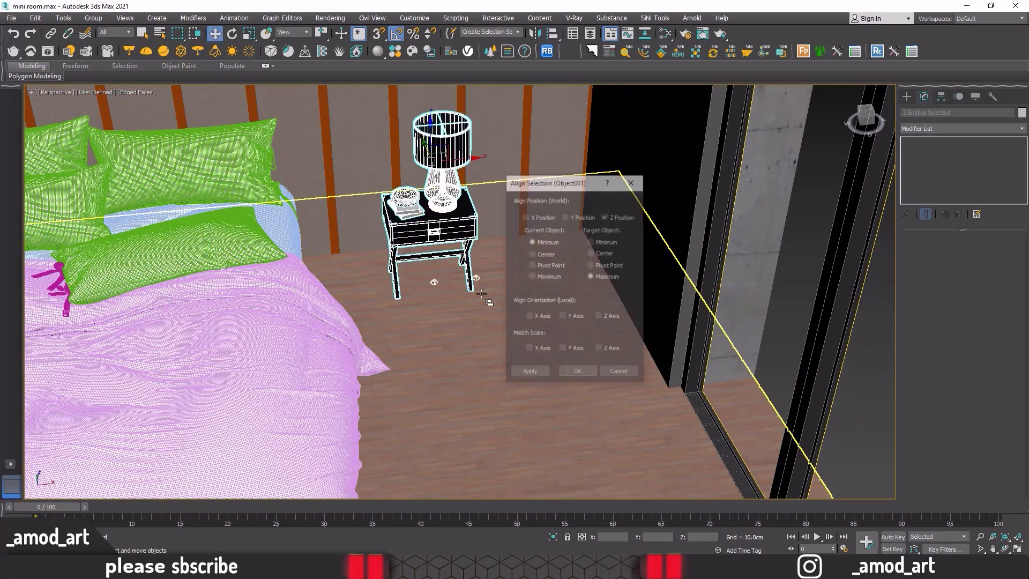
left_click(574, 373)
scroll(474, 278, "up", 4)
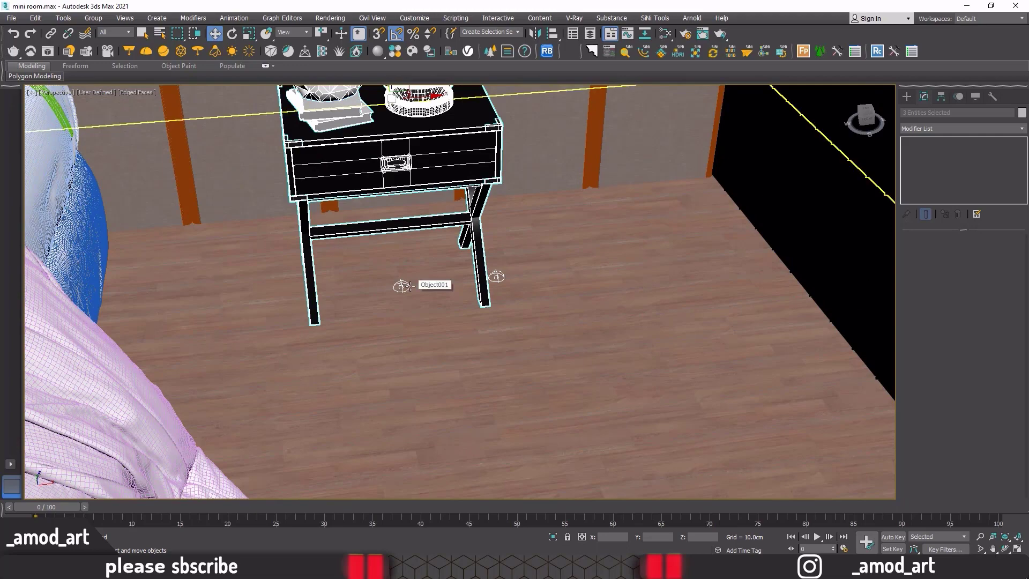
key("ctrl+z")
Move the nightstand along X closer to the bed, first with its lights and finally the grouped nightstand alone.
middle_click_drag(410, 126, 421, 236)
scroll(405, 208, "up", 3)
scroll(401, 282, "down", 4)
scroll(407, 242, "down", 2)
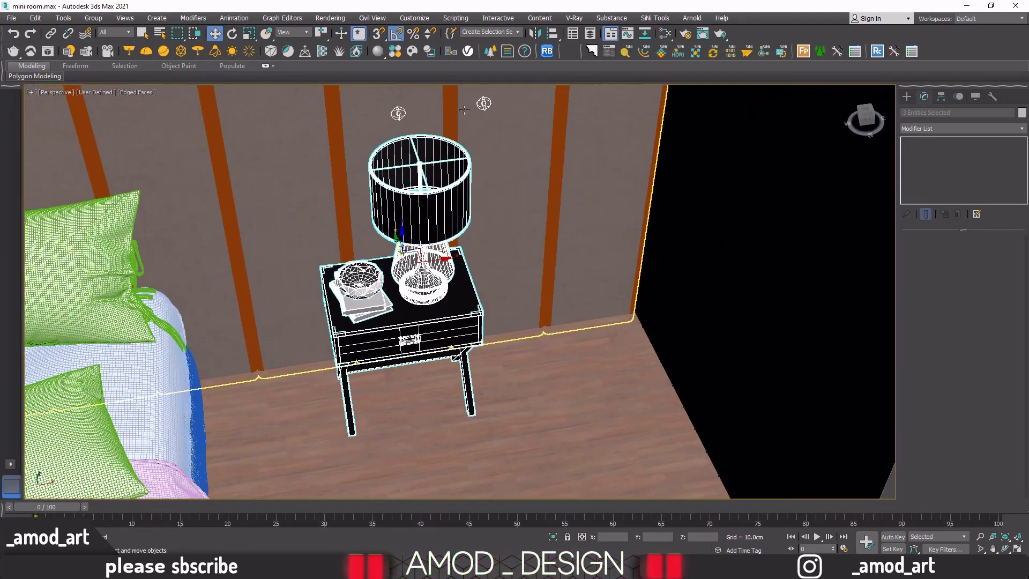
left_click_drag(433, 260, 398, 265)
left_click(399, 220)
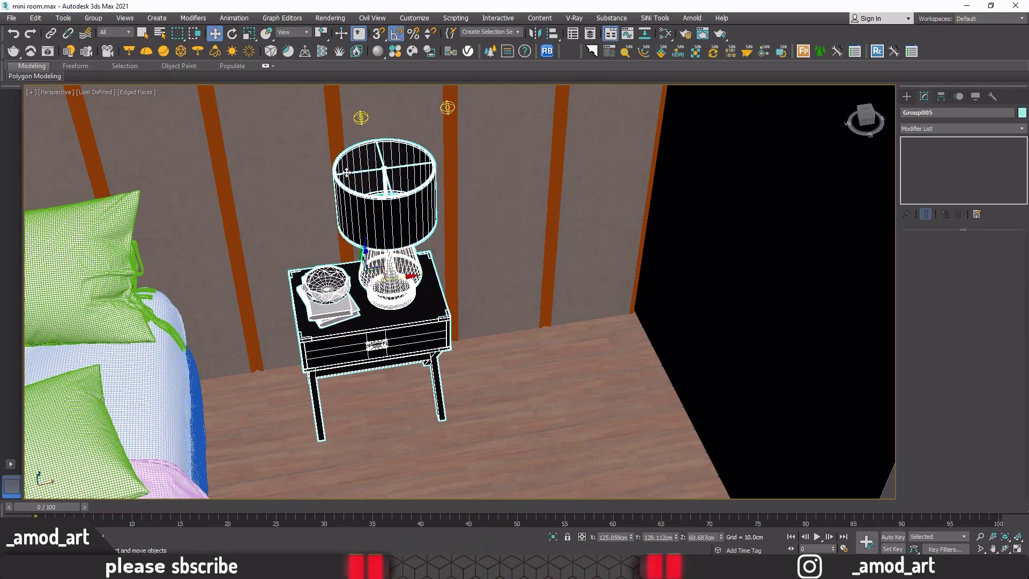
left_click_drag(377, 346, 315, 354)
Align the nightstand group alone to the floor on Z Position, matching its minimum to the floor's maximum.
scroll(335, 317, "down", 4)
middle_click_drag(335, 317, 327, 289, "alt")
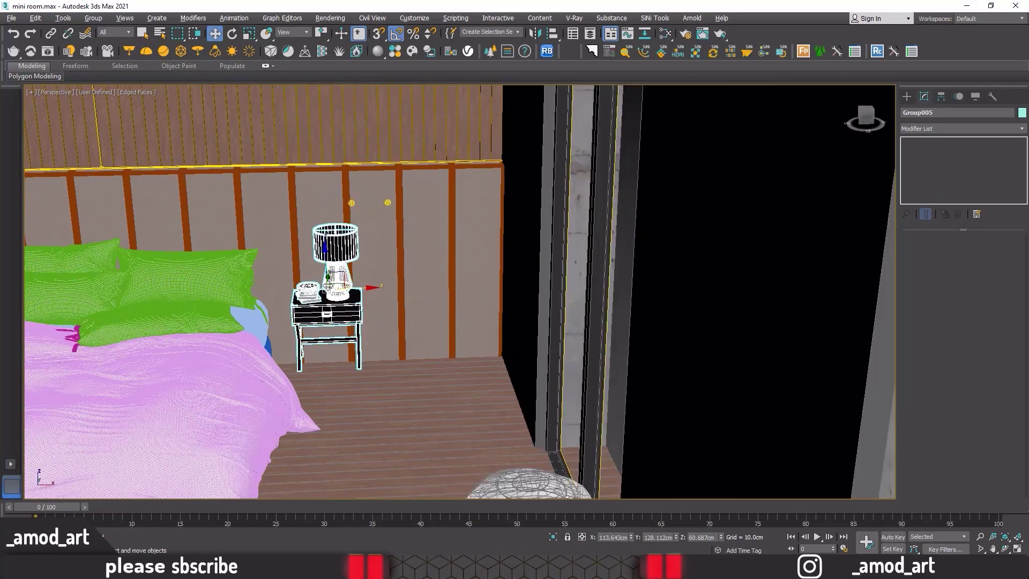
left_click(553, 34)
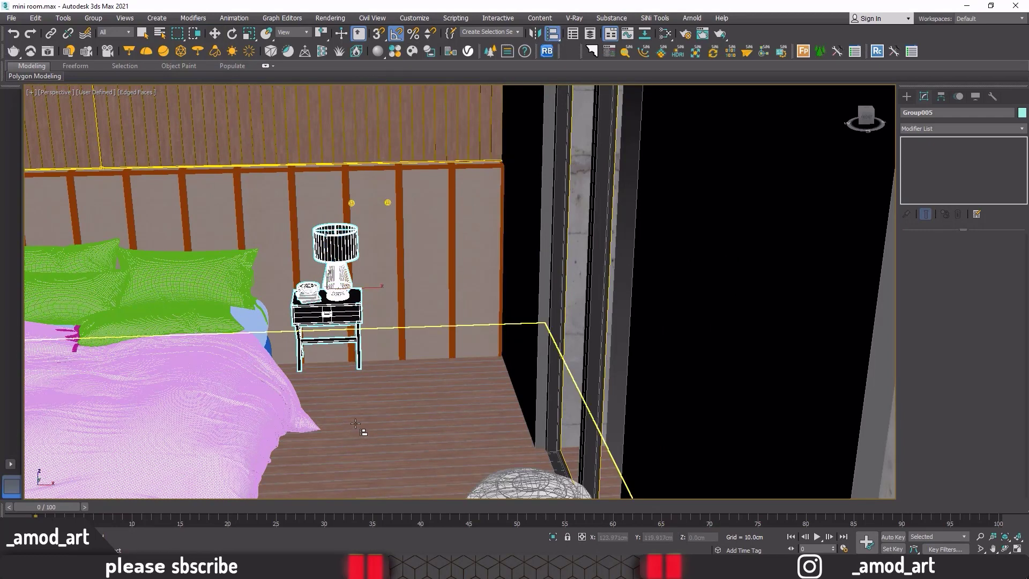
left_click(356, 424)
left_click(574, 375)
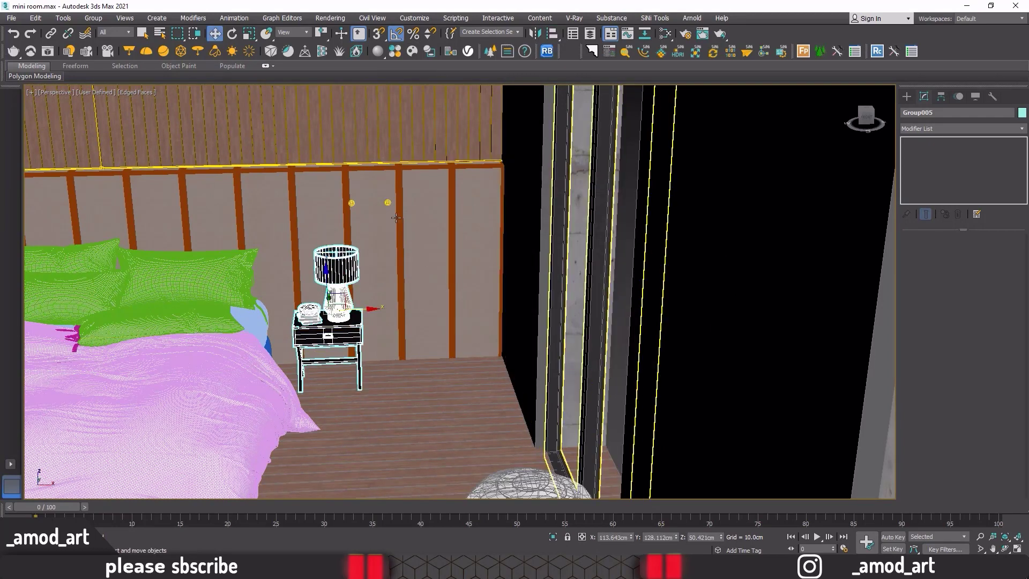
Centre the two sphere lights over the table lamp in the top view and scale them down uniformly.
left_click(388, 203)
scroll(370, 204, "up", 4)
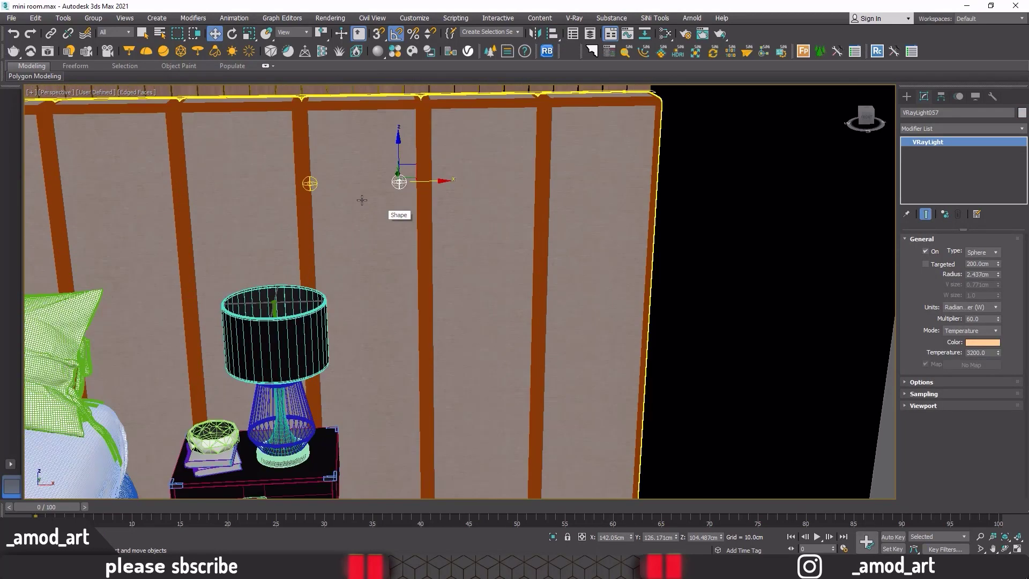
left_click(311, 186, "ctrl")
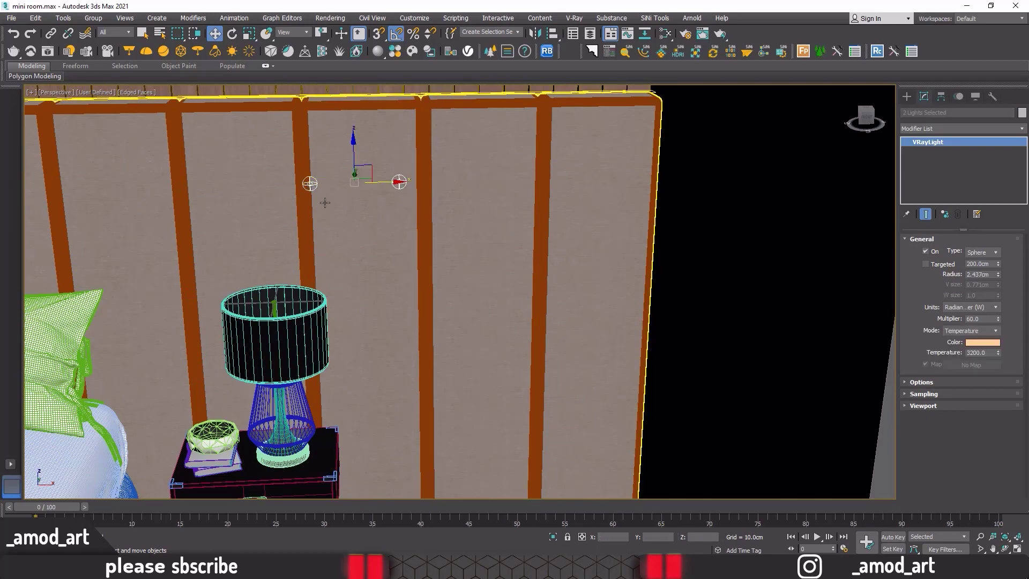
scroll(408, 244, "down", 4)
key("alt+w")
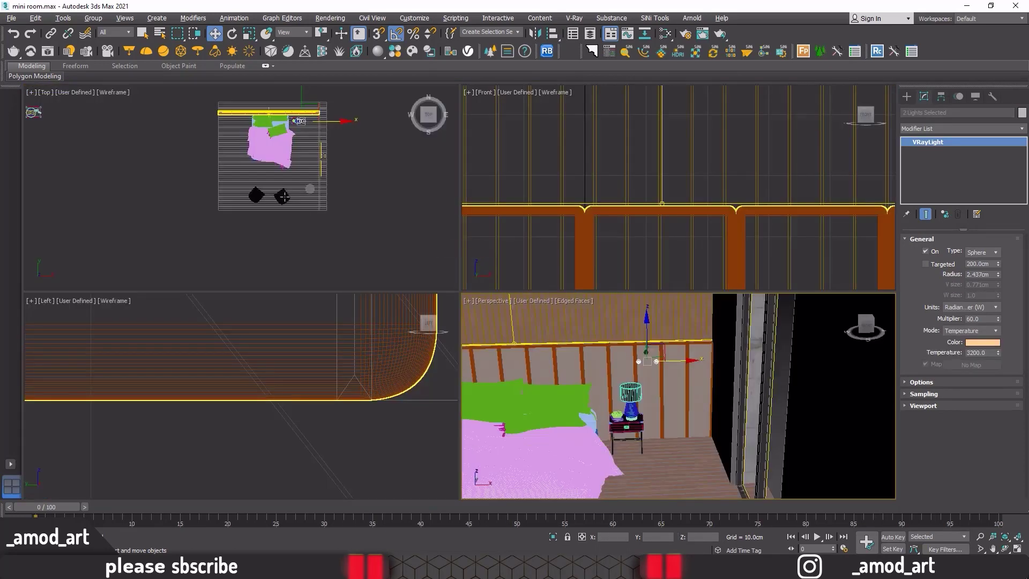
right_click(289, 188)
key("alt+w")
scroll(620, 175, "up", 8)
scroll(605, 145, "up", 6)
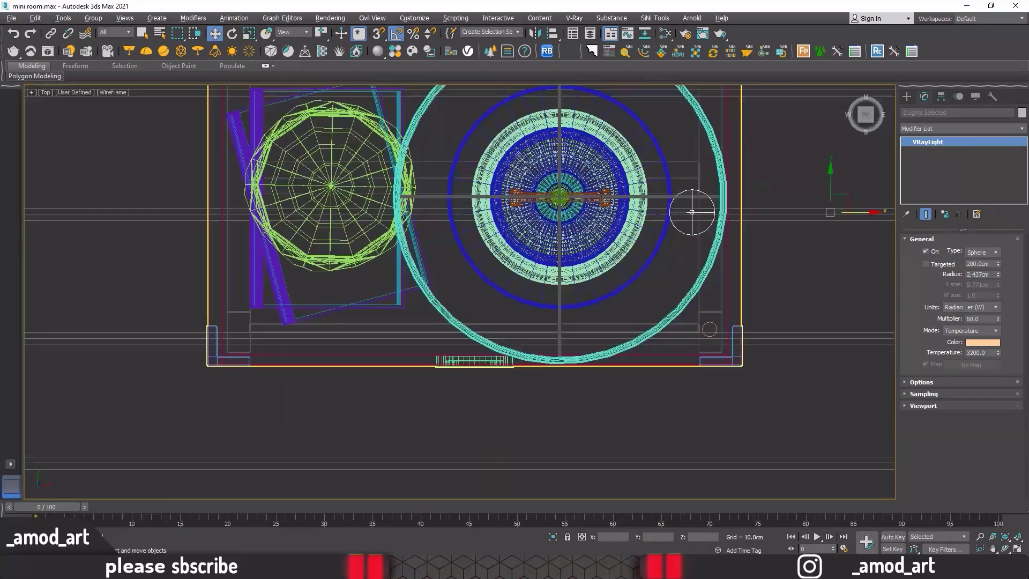
left_click_drag(670, 225, 385, 203)
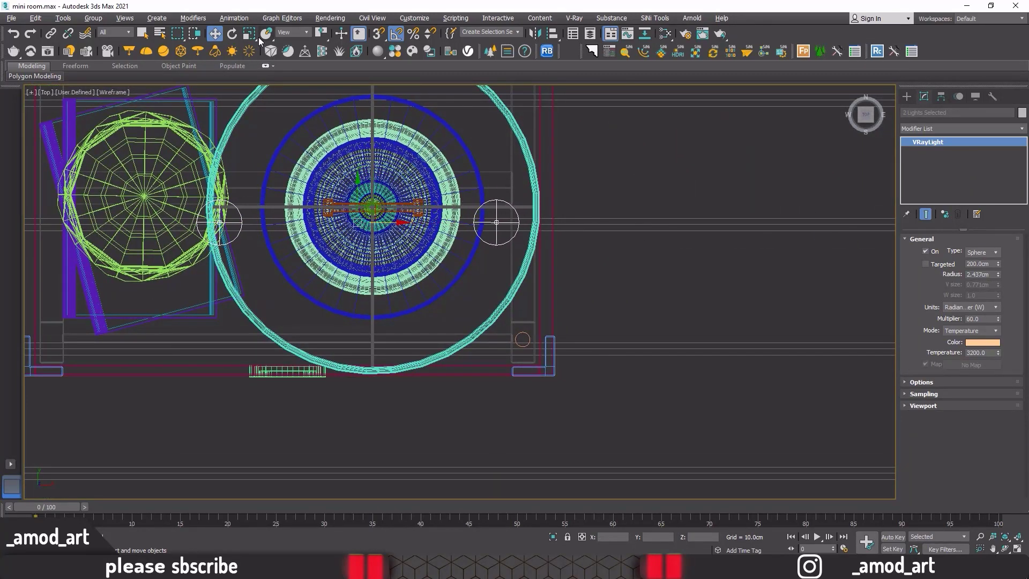
key("r")
left_click_drag(505, 215, 516, 265)
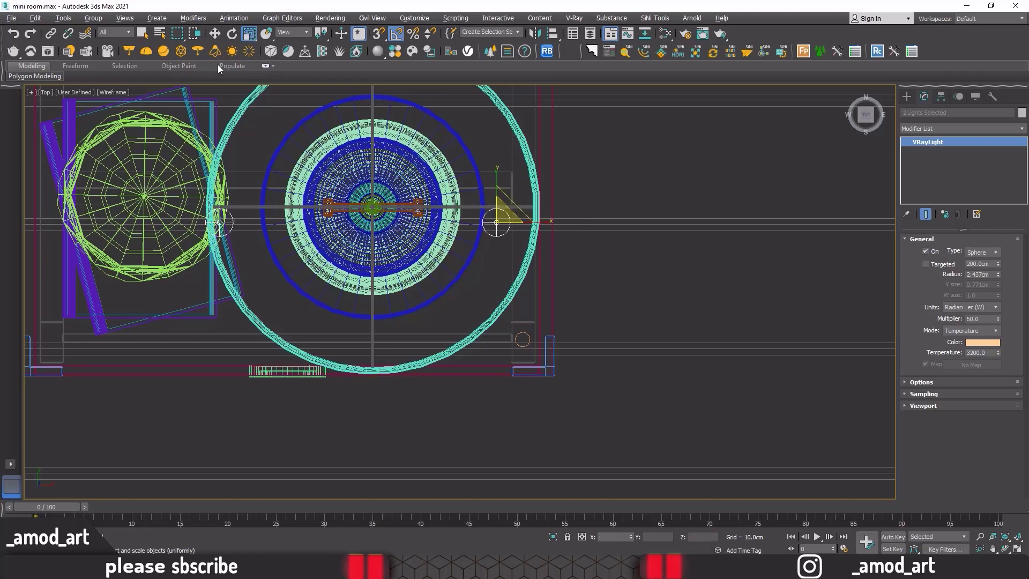
Lower the two sphere lights along Z by about 23.5 cm into the lampshade in the perspective view.
left_click(214, 33)
key("alt+w")
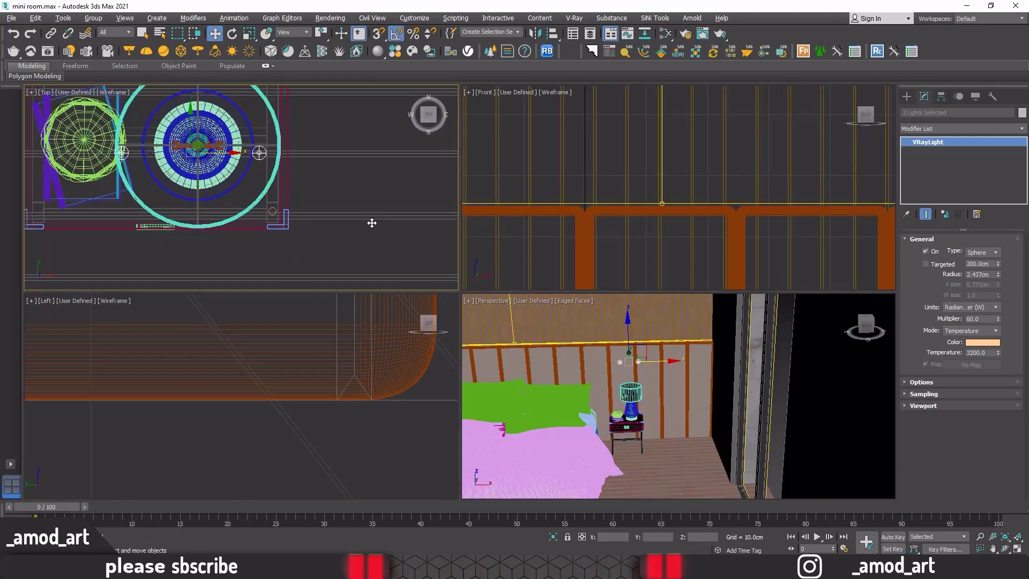
right_click(639, 376)
key("alt+w")
scroll(638, 374, "up", 4)
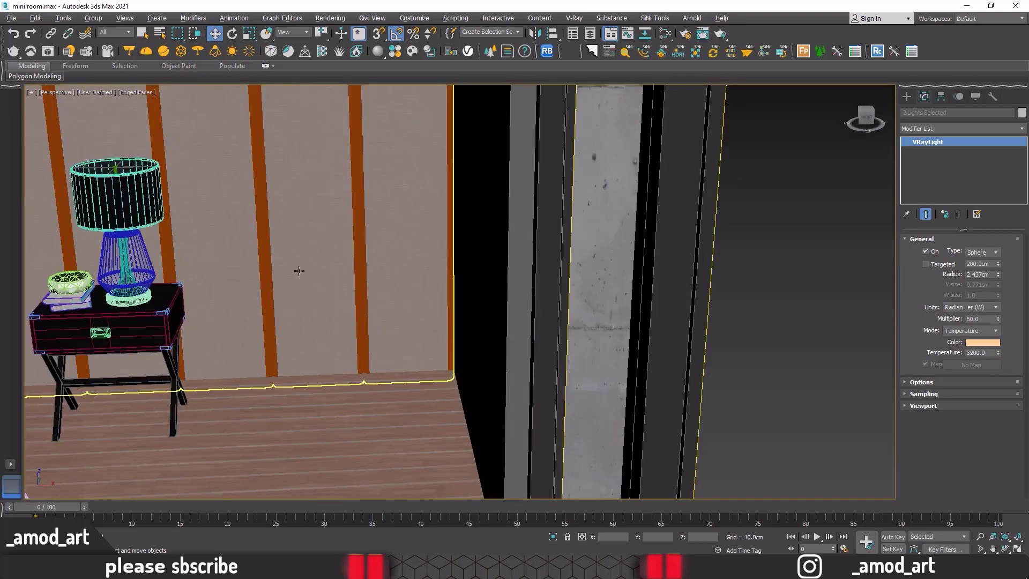
middle_click_drag(298, 272, 423, 343)
left_click_drag(279, 156, 284, 263)
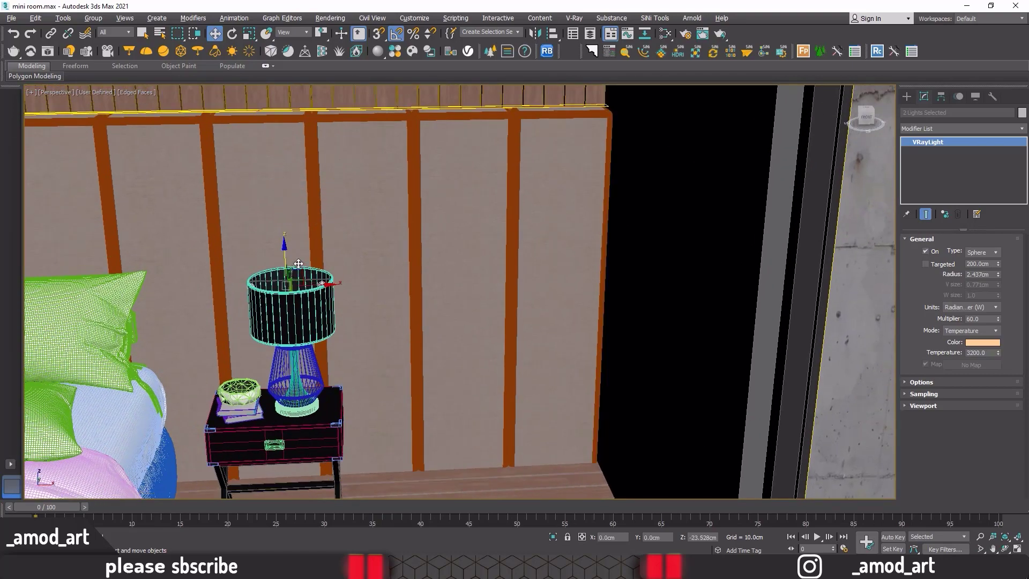
Move the lampshade's bed-side sphere light inward along X and line it up with the near bulb socket in the top view.
middle_click_drag(305, 272, 270, 308, "alt")
scroll(273, 277, "up", 5)
left_click(199, 304)
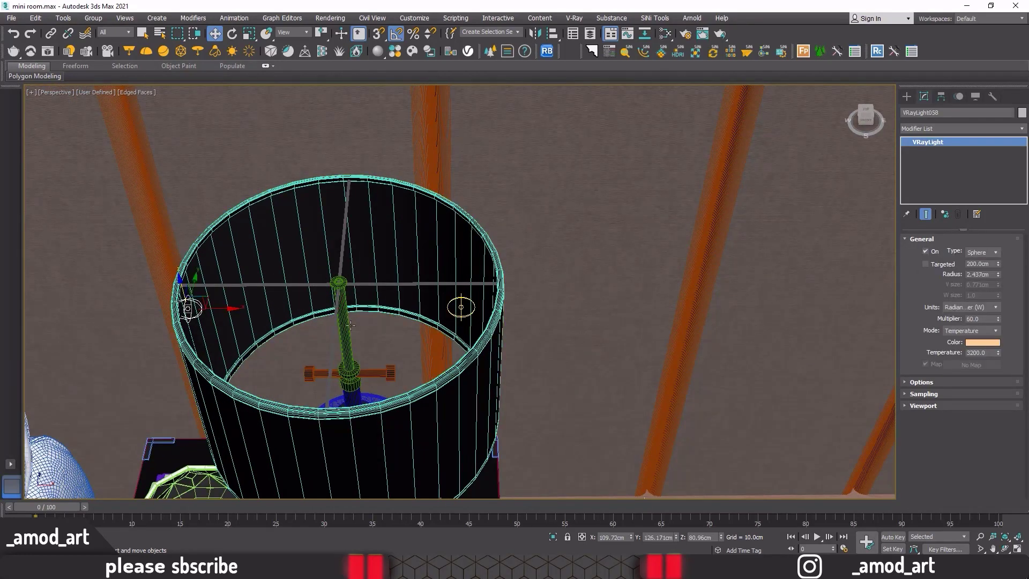
left_click_drag(230, 308, 345, 318)
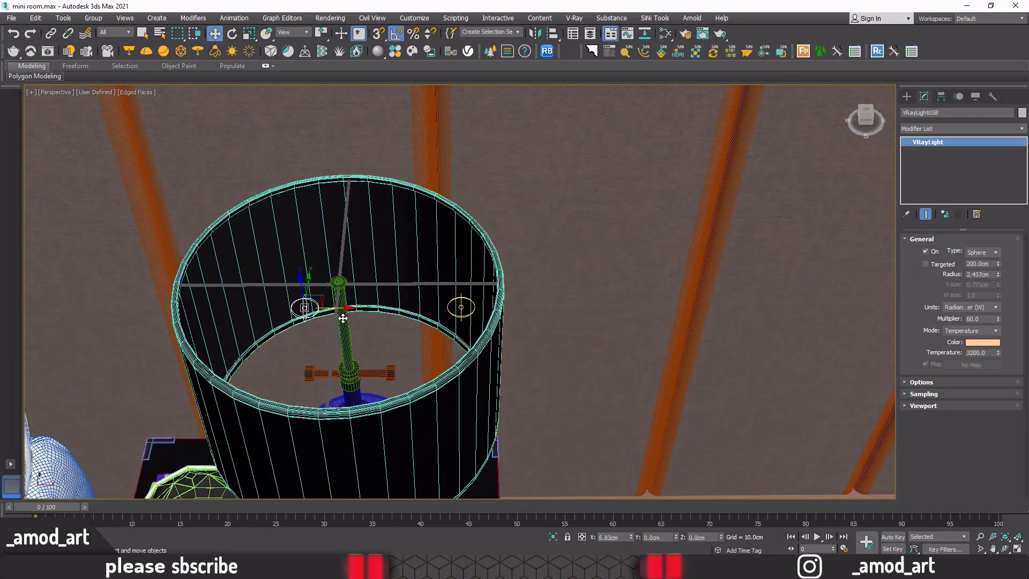
left_click_drag(300, 290, 294, 361)
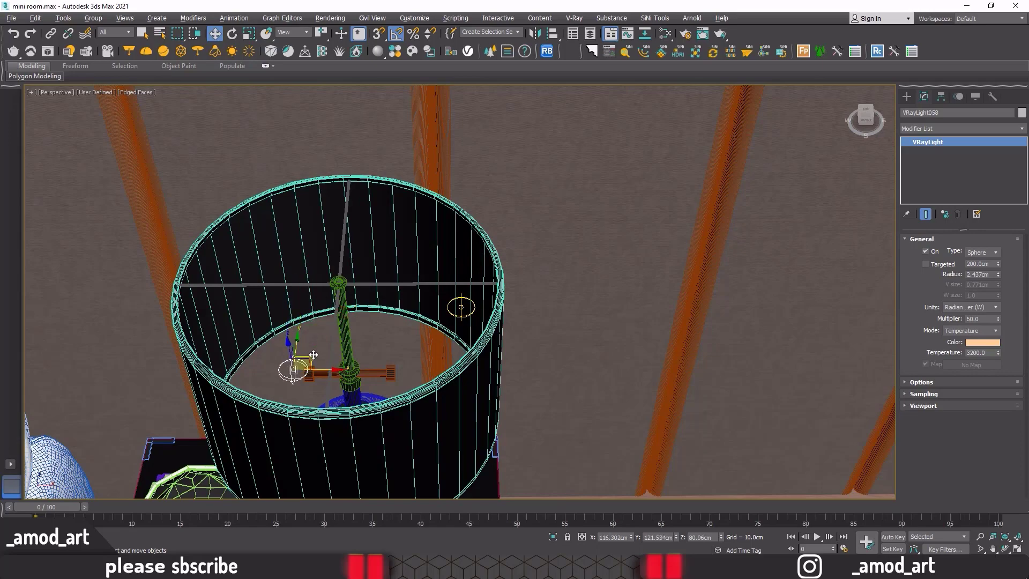
middle_click_drag(294, 361, 416, 361, "alt")
key("alt+w")
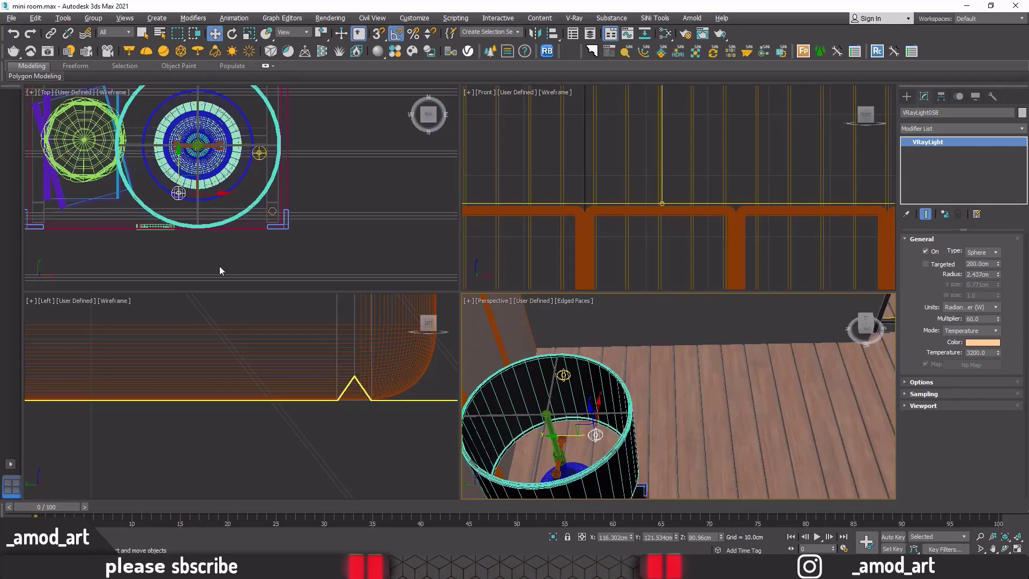
middle_click(220, 267)
key("alt+w")
left_click_drag(334, 250, 359, 208)
key("alt+w")
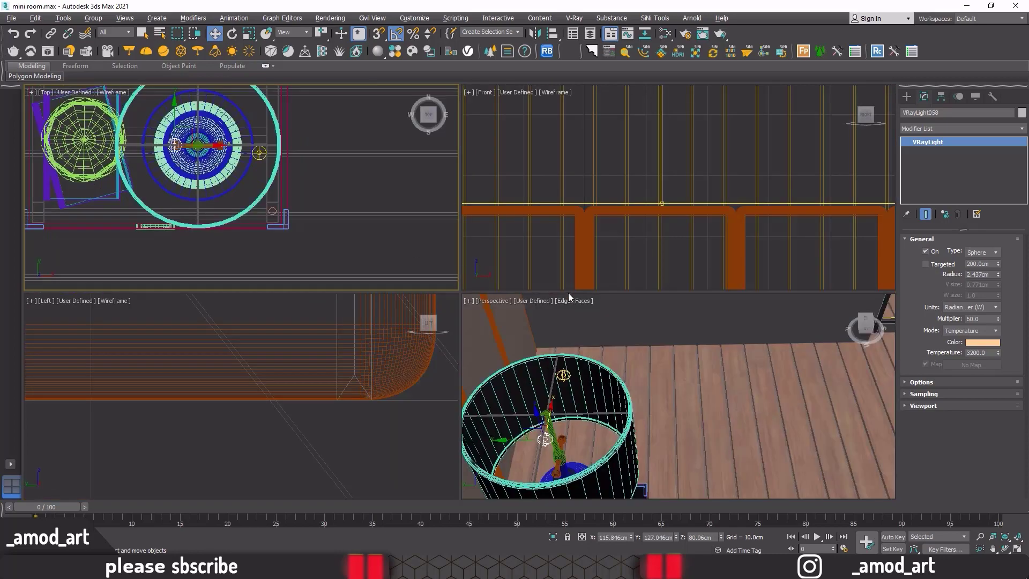
Lower the sphere light to the socket height in the front view and scale it up uniformly around the bulb holder.
middle_click(607, 264)
key("alt+w")
scroll(607, 263, "down", 10)
middle_click_drag(605, 278, 348, 247)
scroll(453, 284, "up", 12)
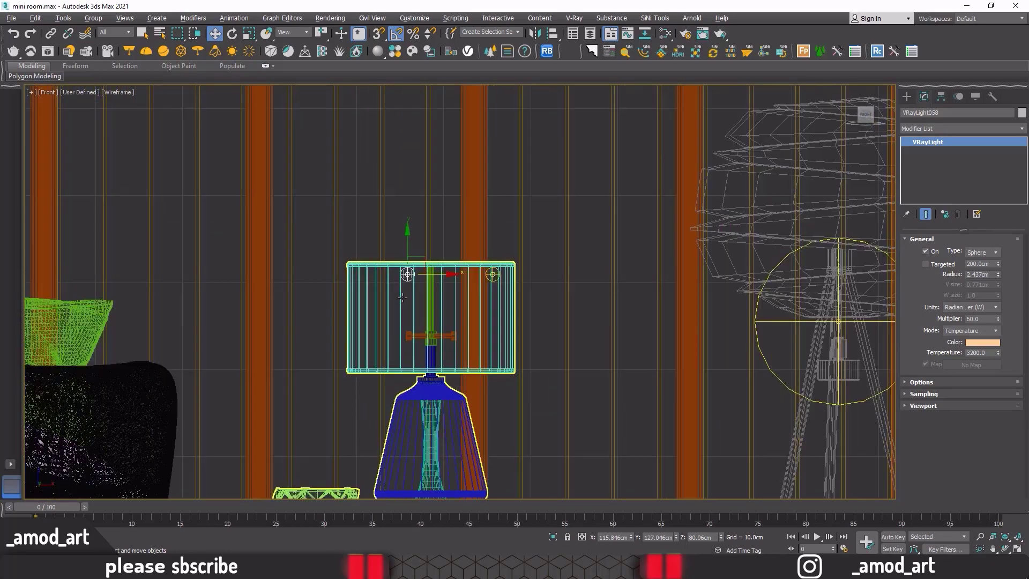
left_click_drag(411, 247, 421, 346)
left_click(249, 34)
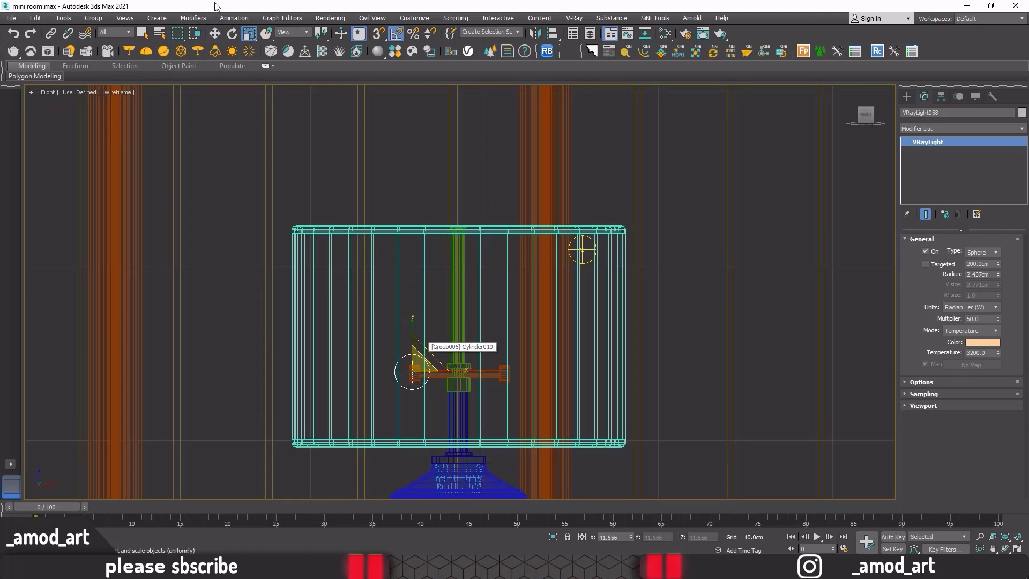
Restrict selection to lights and delete the other sphere light near the lampshade's top rim.
left_click(215, 34)
left_click(590, 262)
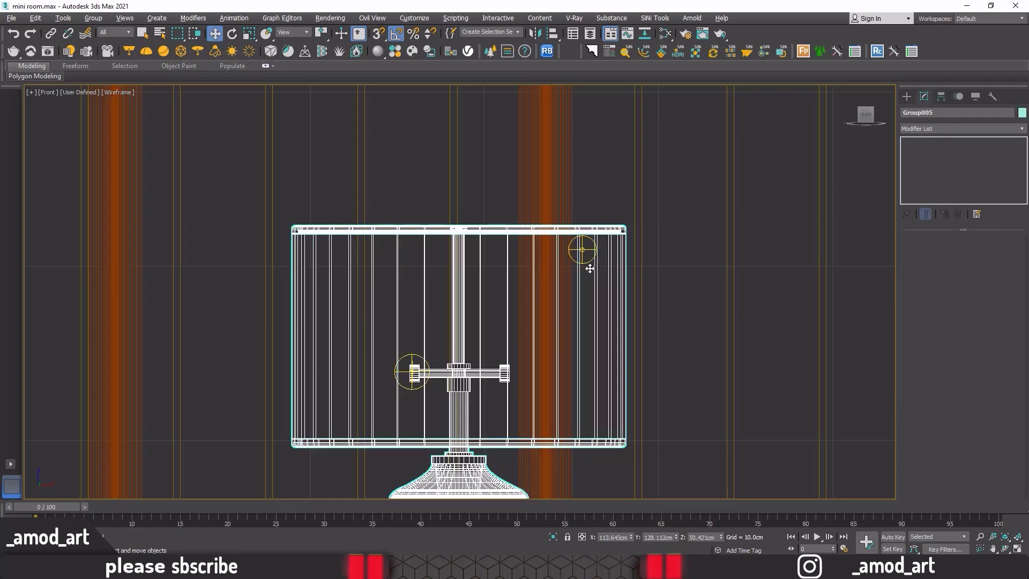
left_click(114, 32)
left_click(107, 63)
left_click(586, 262)
left_click_drag(588, 251, 520, 255)
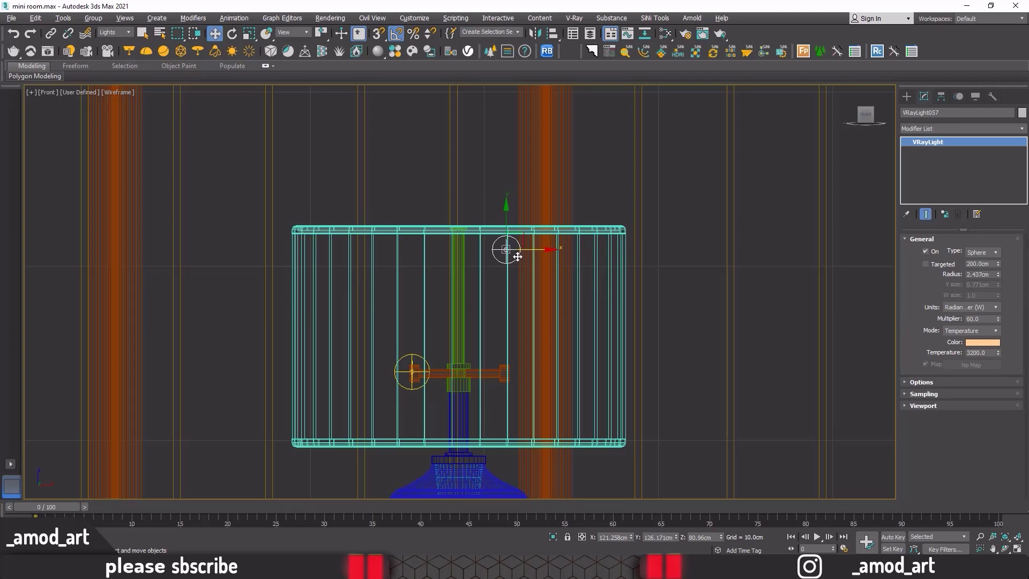
key("Delete")
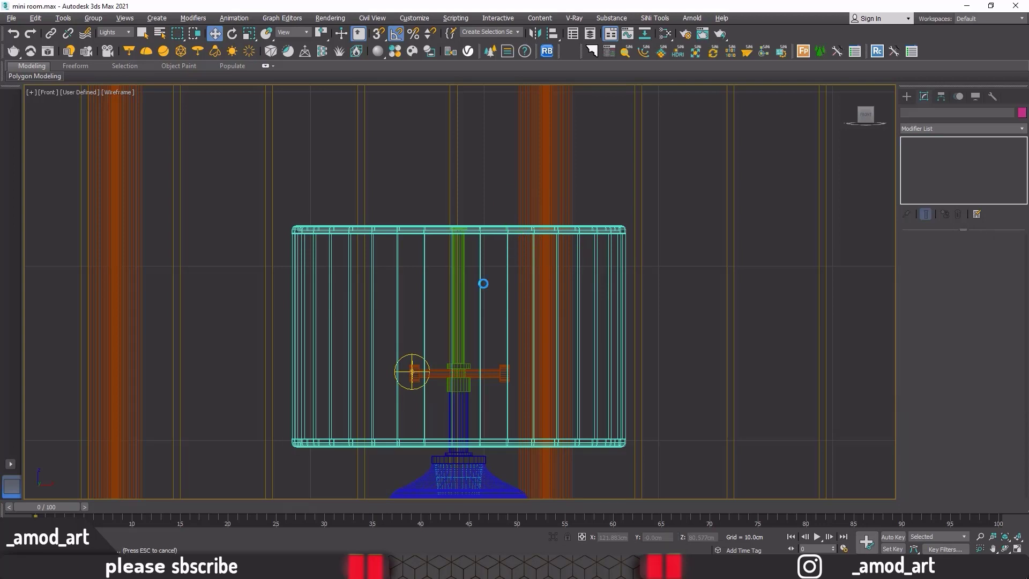
Clone the remaining sphere light as one instance along X onto the lamp's opposite bulb socket.
left_click(412, 356)
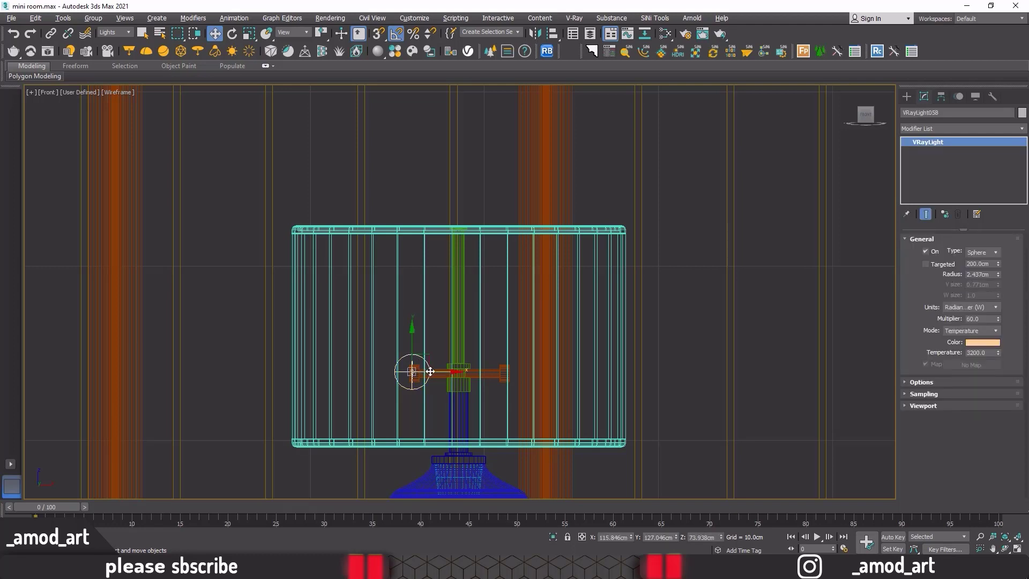
left_click_drag(510, 378, 531, 377, "shift")
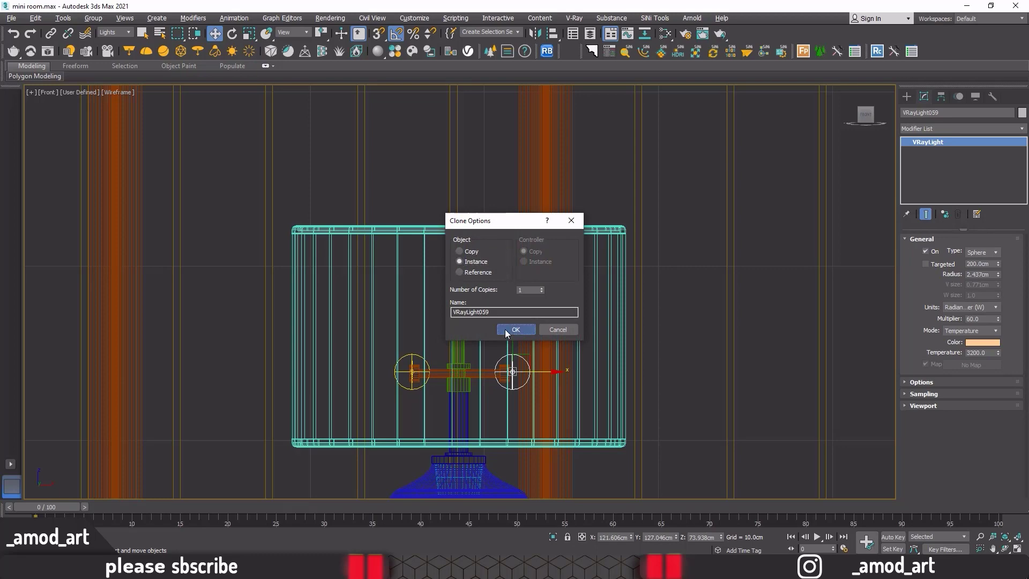
left_click(507, 331)
Shift the two sphere lights outward along X to the socket ends, by about 0.6 cm and 1.2 cm.
middle_click(545, 409)
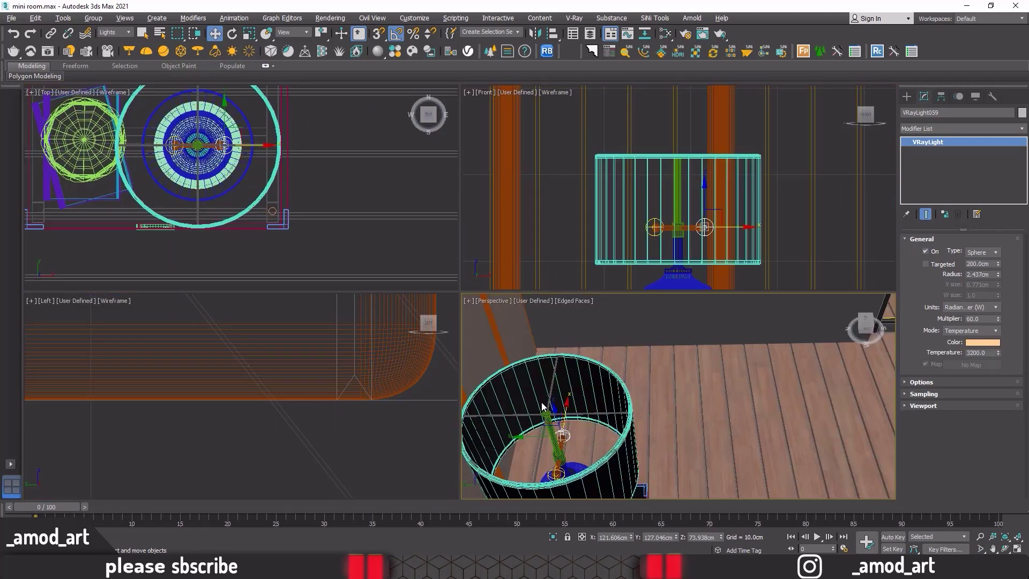
key("alt+w")
scroll(345, 339, "down", 3)
middle_click_drag(344, 348, 232, 388, "alt")
scroll(305, 381, "up", 4)
left_click_drag(326, 326, 343, 320)
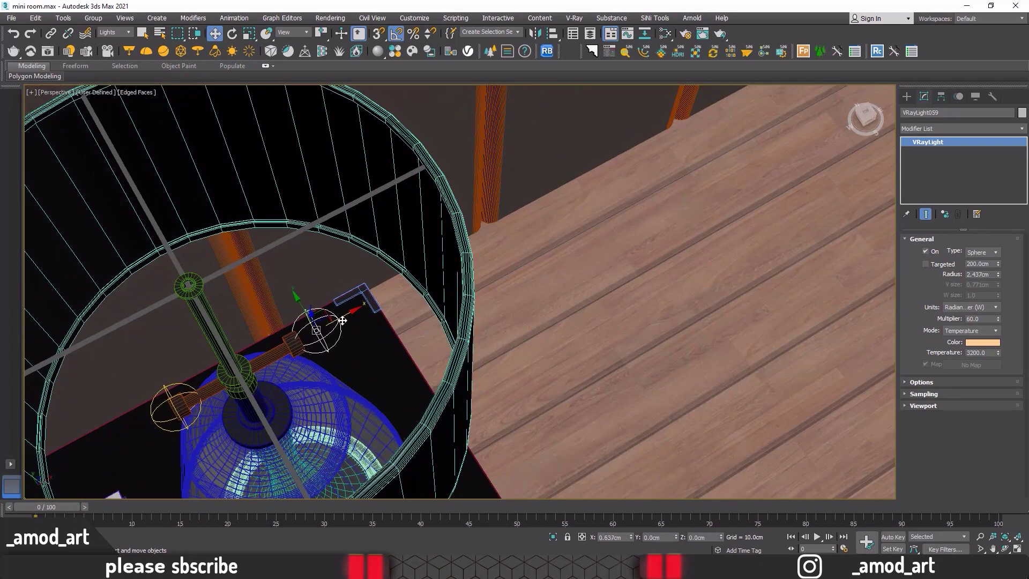
left_click(168, 410)
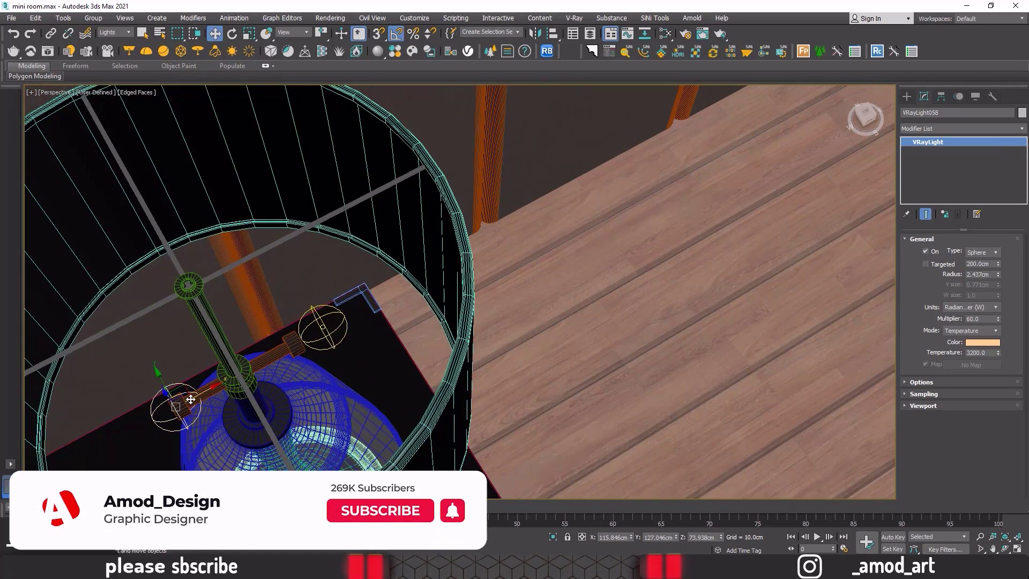
left_click_drag(191, 401, 167, 412)
Select both lamp lights and, with the selection filter on All, the nightstand, and clone them once along X to the bed's other side.
scroll(399, 265, "down", 10)
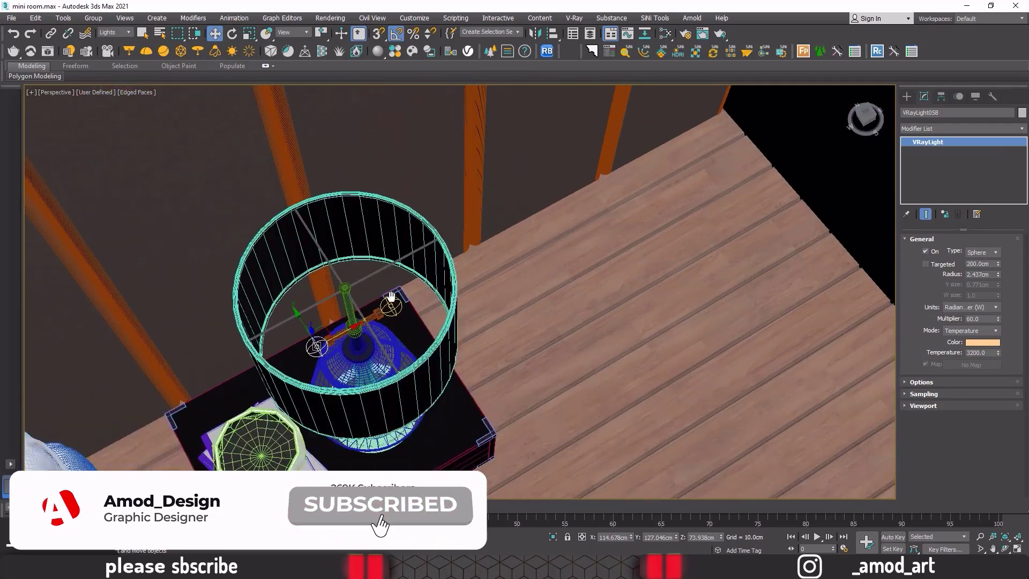
scroll(399, 266, "down", 10)
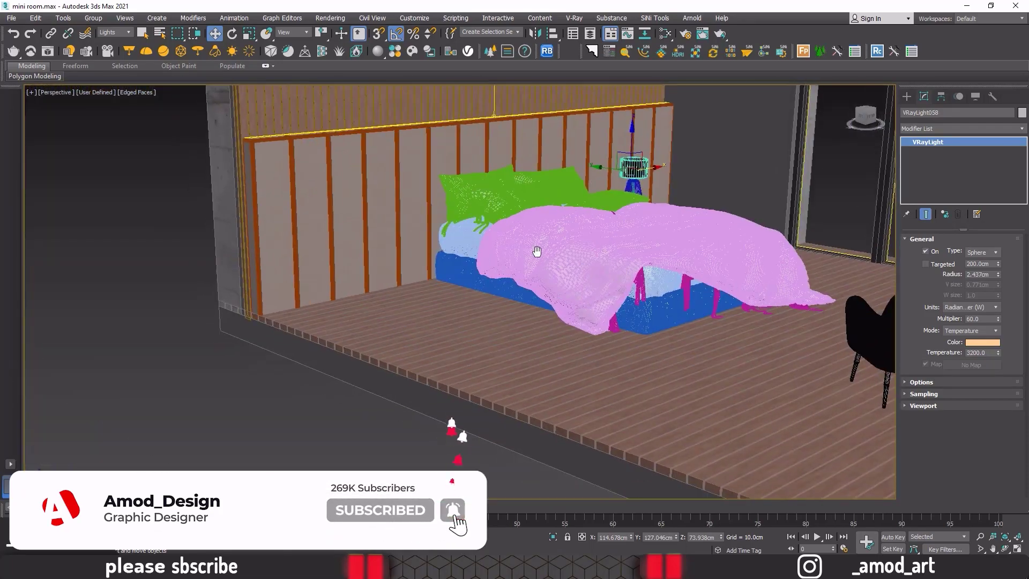
scroll(516, 268, "up", 15)
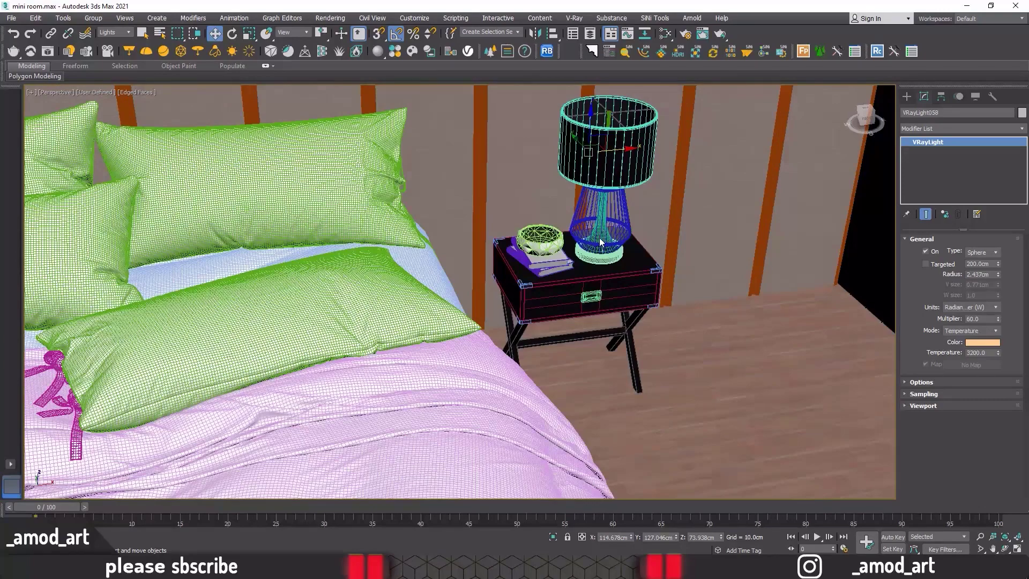
middle_click_drag(599, 239, 578, 269, "alt")
scroll(595, 220, "up", 7)
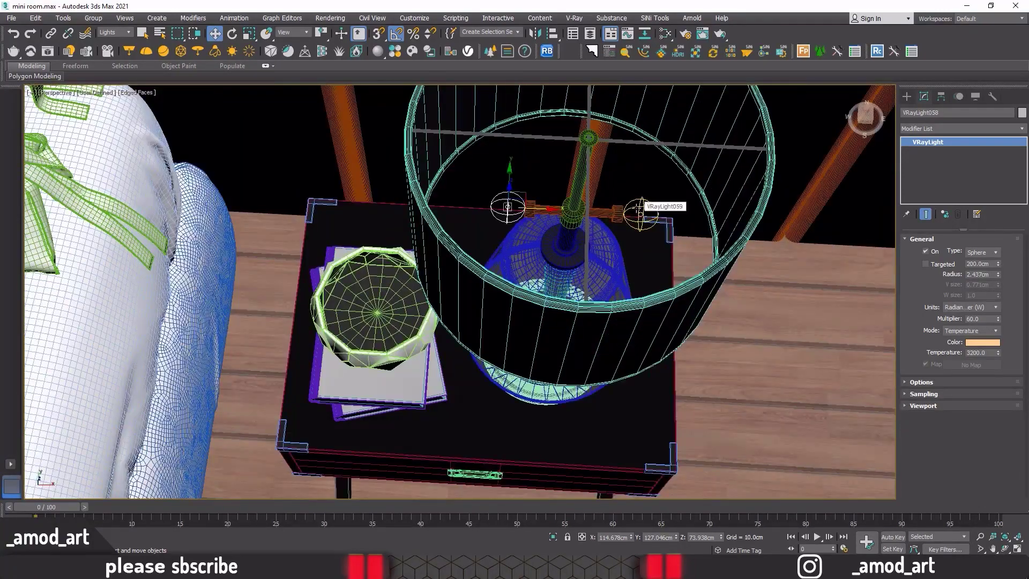
left_click(639, 209, "ctrl")
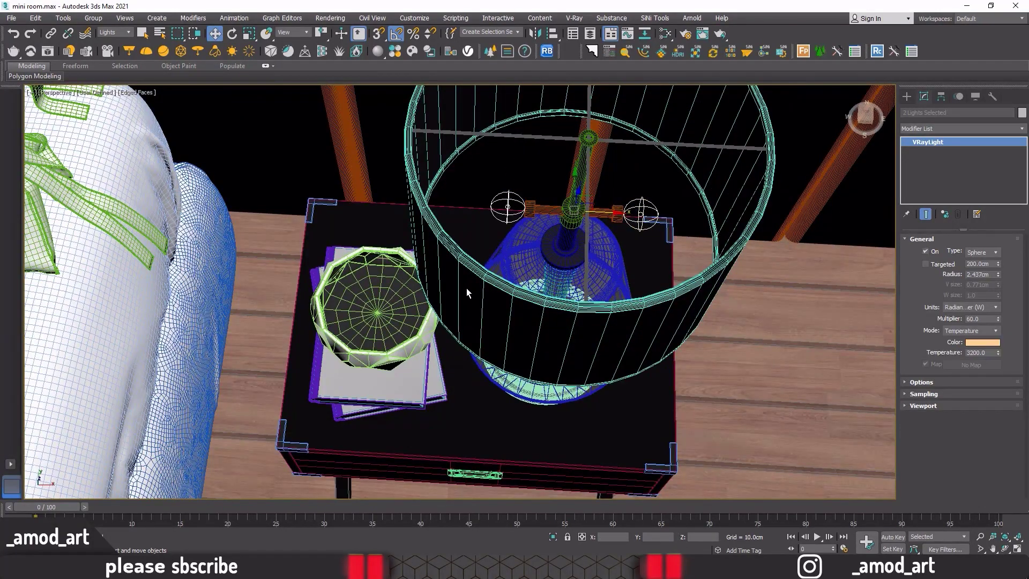
left_click(114, 32)
left_click(115, 43)
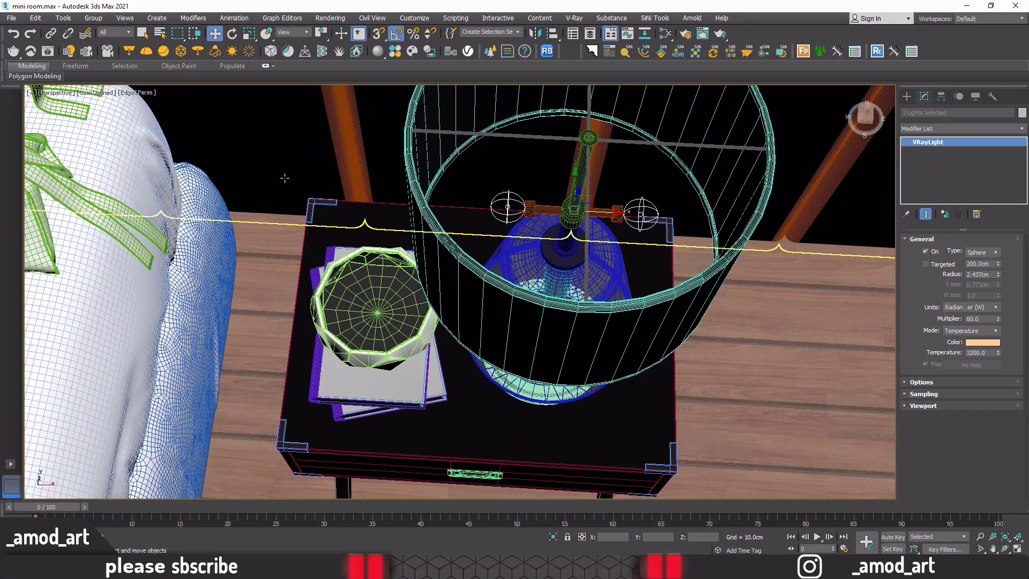
left_click(444, 261)
scroll(444, 261, "down", 5)
middle_click_drag(446, 281, 597, 253)
scroll(552, 249, "down", 4)
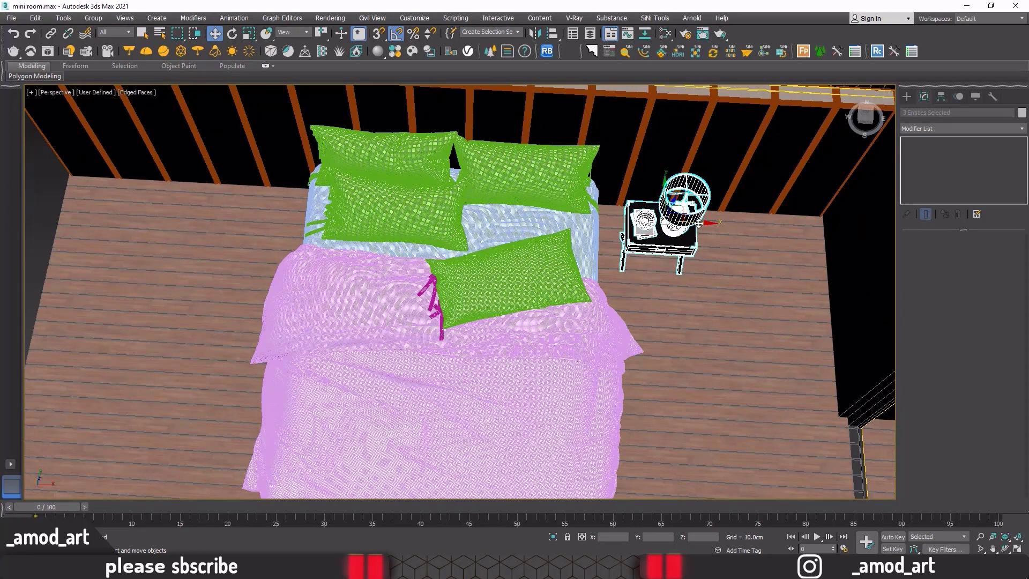
left_click_drag(700, 224, 270, 224, "shift")
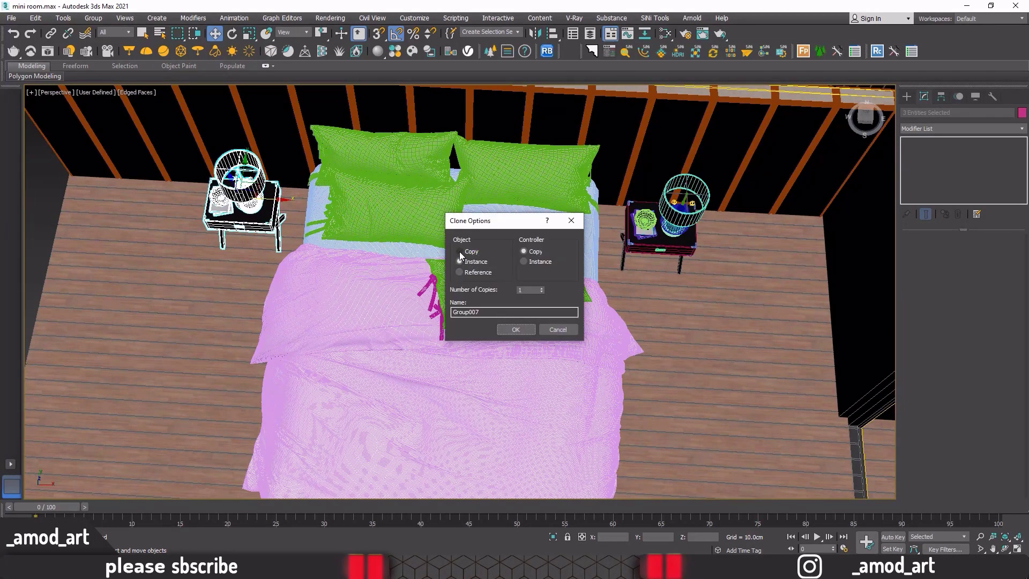
left_click(516, 329)
Select the cloned nightstand with its two lamp lights and move them along Y closer to the headboard wall.
middle_click_drag(356, 294, 450, 280)
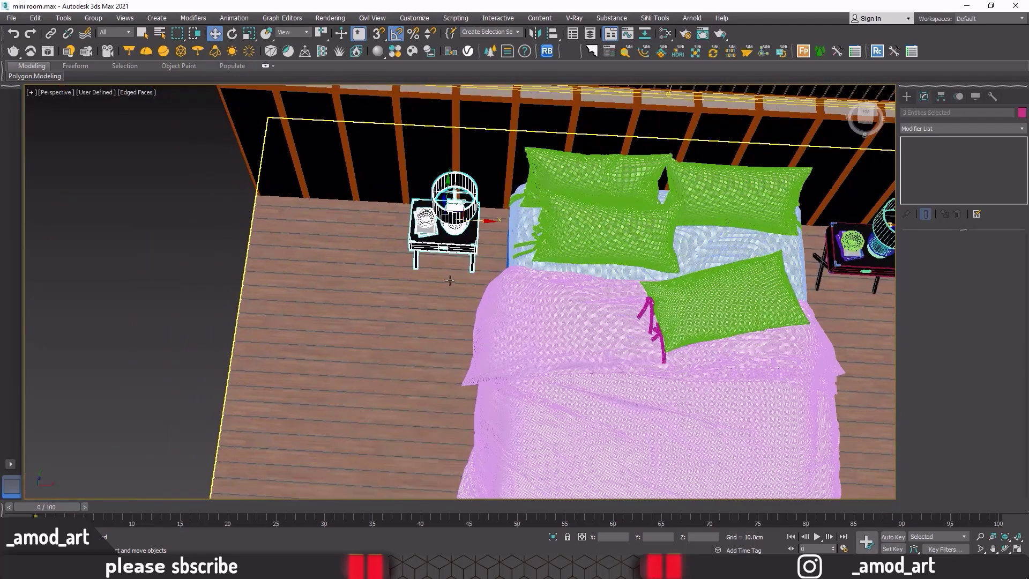
left_click(139, 218)
scroll(317, 252, "down", 3)
mouse_move(399, 256)
middle_mouse_down("alt")
mouse_move(435, 271)
mouse_move(482, 257)
mouse_move(516, 230)
mouse_move(458, 251)
mouse_move(426, 289)
middle_mouse_up("alt")
scroll(371, 259, "up", 5)
left_click(388, 217)
scroll(388, 216, "up", 3)
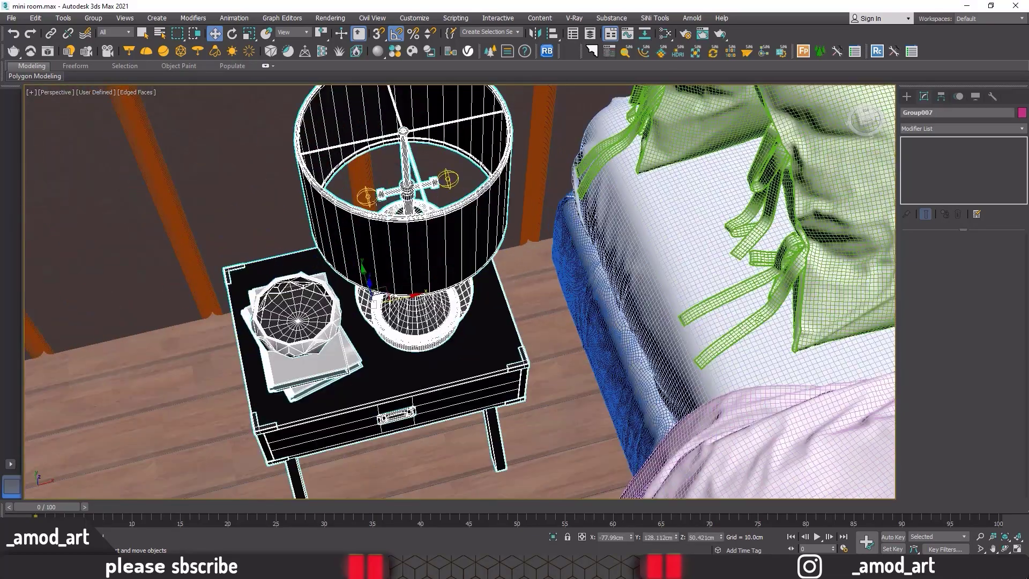
left_click(368, 196, "ctrl")
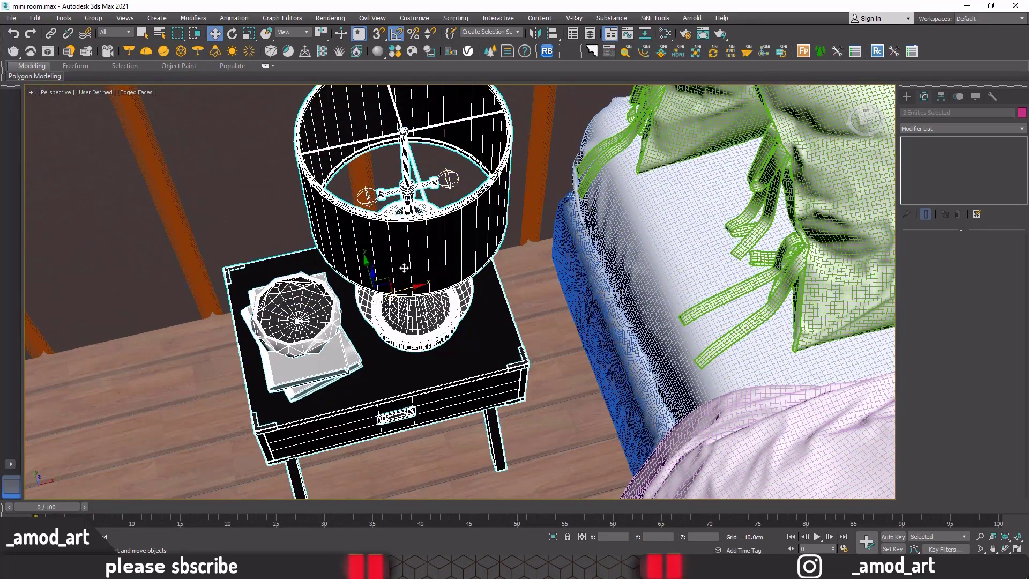
middle_click_drag(402, 301, 482, 286, "alt")
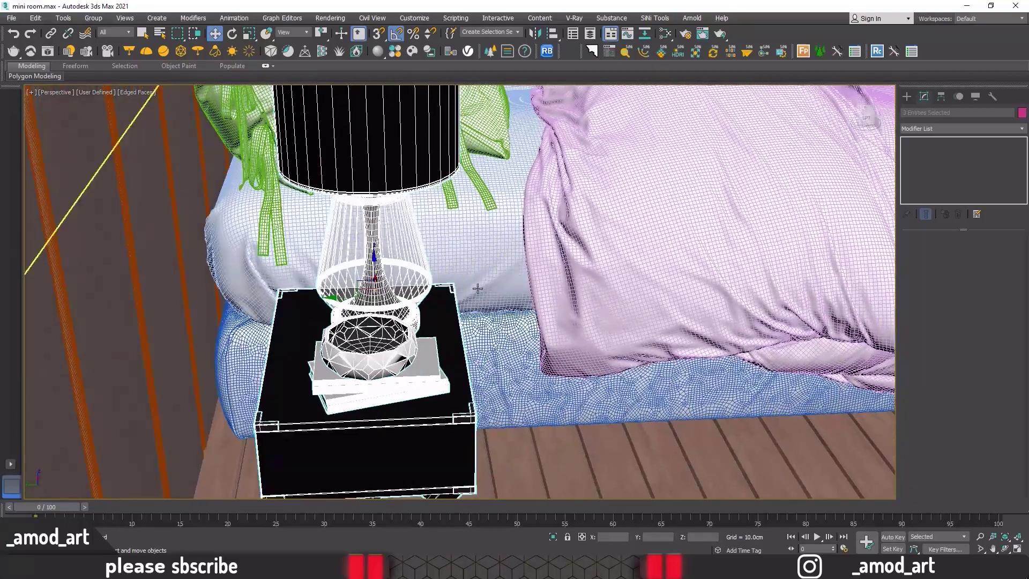
scroll(476, 290, "down", 4)
left_click_drag(392, 293, 347, 293)
scroll(358, 296, "down", 5)
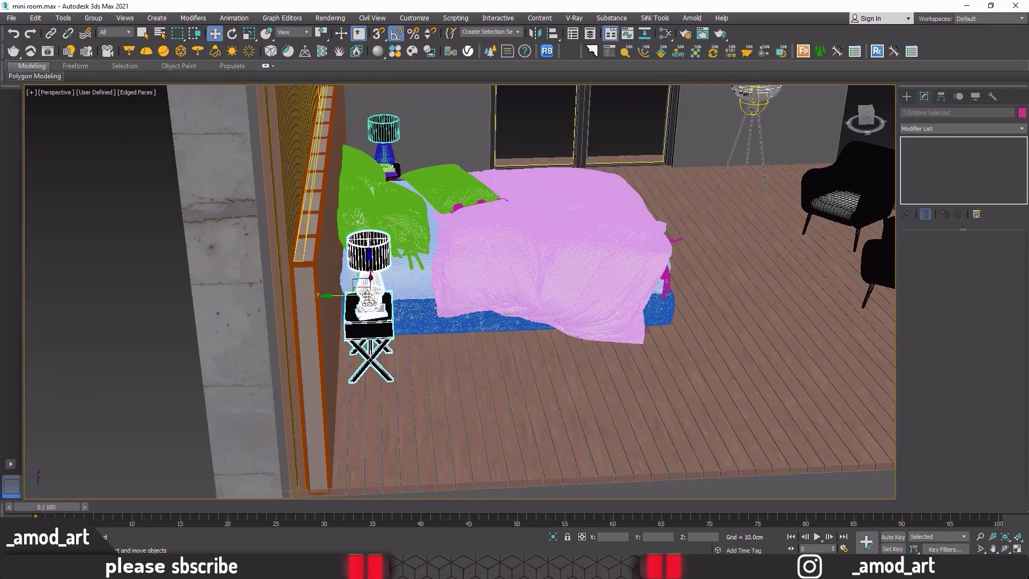
Select the original nightstand with both its lamp lights and move them along Y closer to the headboard wall.
middle_click_drag(424, 299, 370, 325, "alt")
middle_click_drag(536, 224, 349, 378)
scroll(433, 228, "up", 6)
left_click(439, 228)
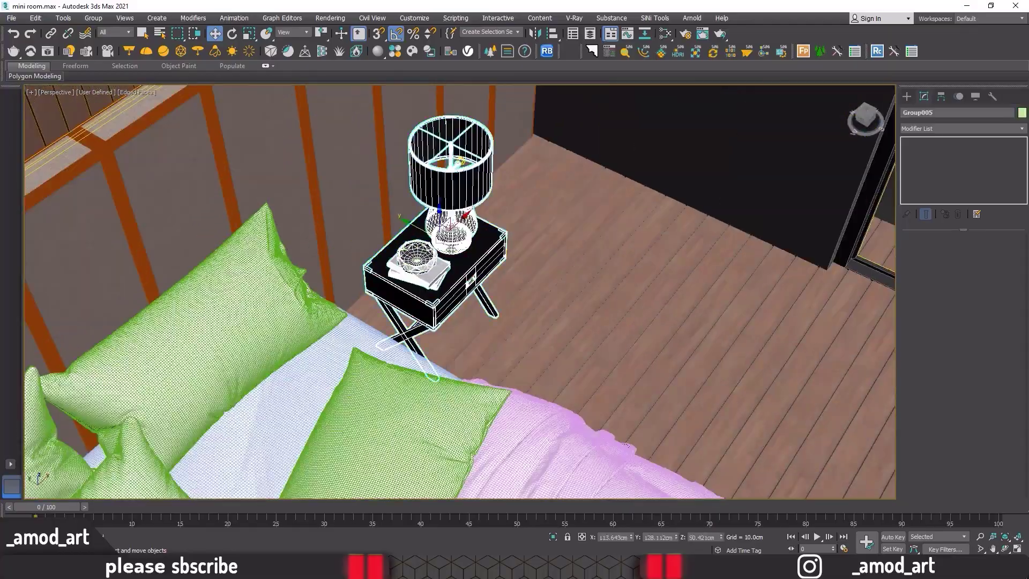
middle_click_drag(498, 177, 450, 198, "alt")
scroll(472, 194, "up", 3)
scroll(473, 191, "up", 2)
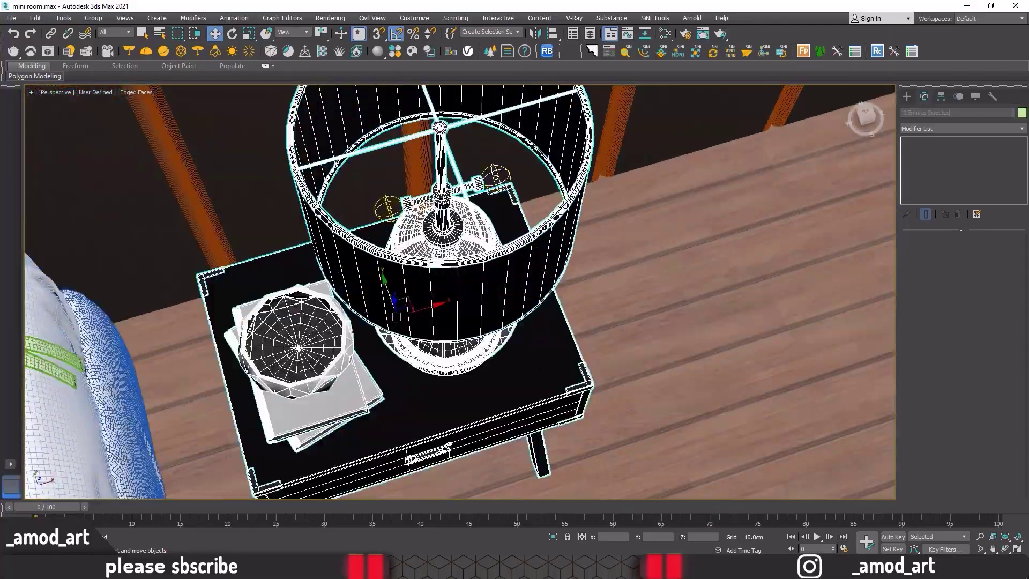
left_click_drag(385, 284, 374, 251)
scroll(374, 251, "down", 5)
middle_click_drag(374, 251, 431, 238, "alt")
left_click_drag(352, 262, 337, 261)
middle_click_drag(375, 271, 330, 289, "alt")
scroll(329, 291, "down", 12)
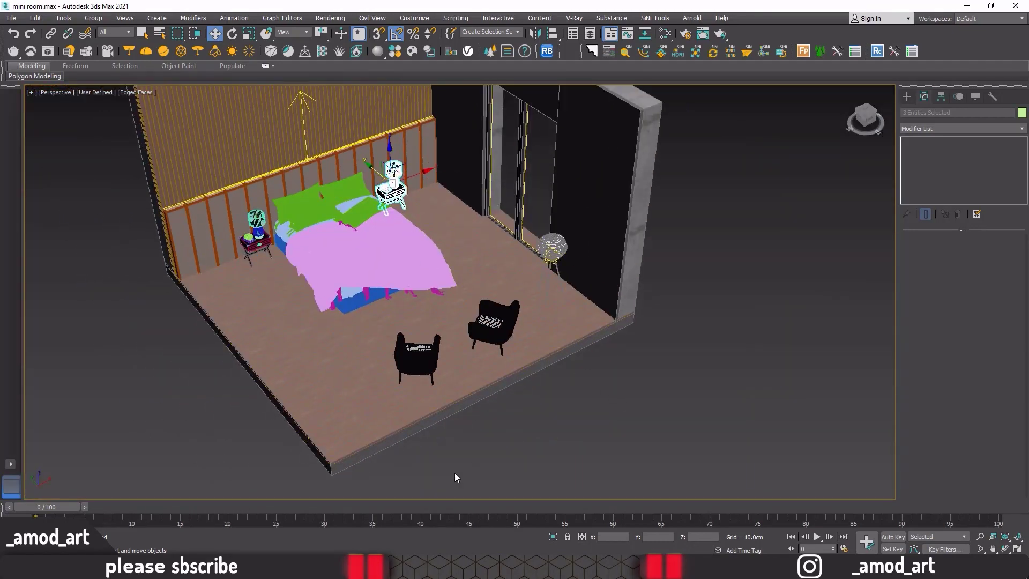
Check the reference render, merge the model from the Pro 3DSky - Flower Set 3 folder beside the room, and dismiss the Scene Converter.
key("alt+Tab")
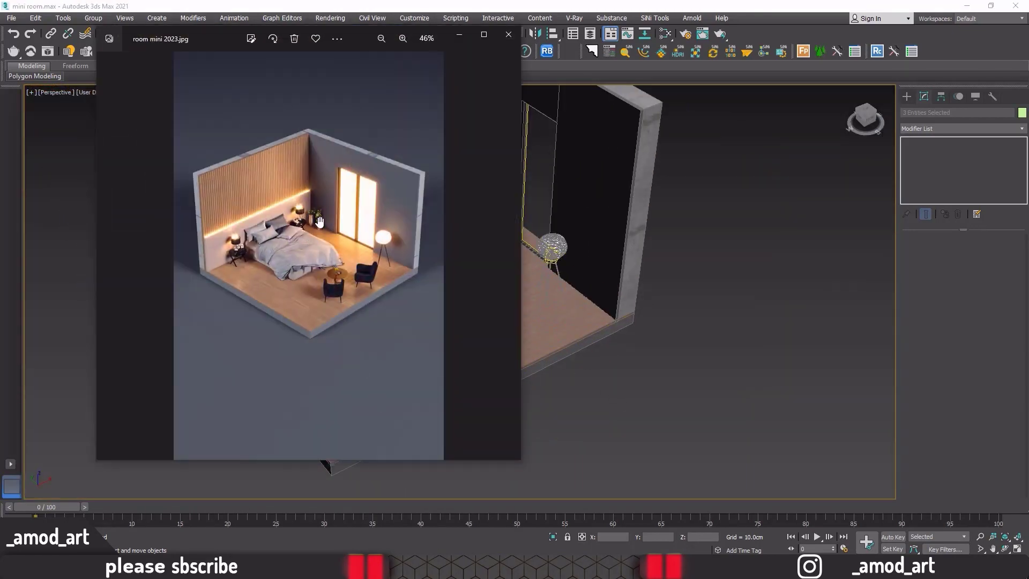
left_click(460, 34)
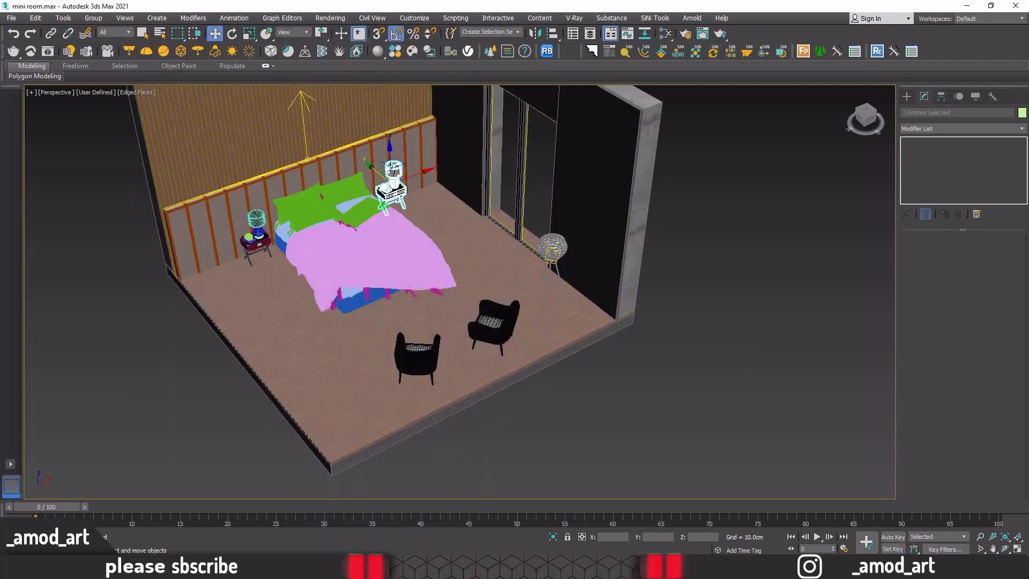
key("alt+Tab")
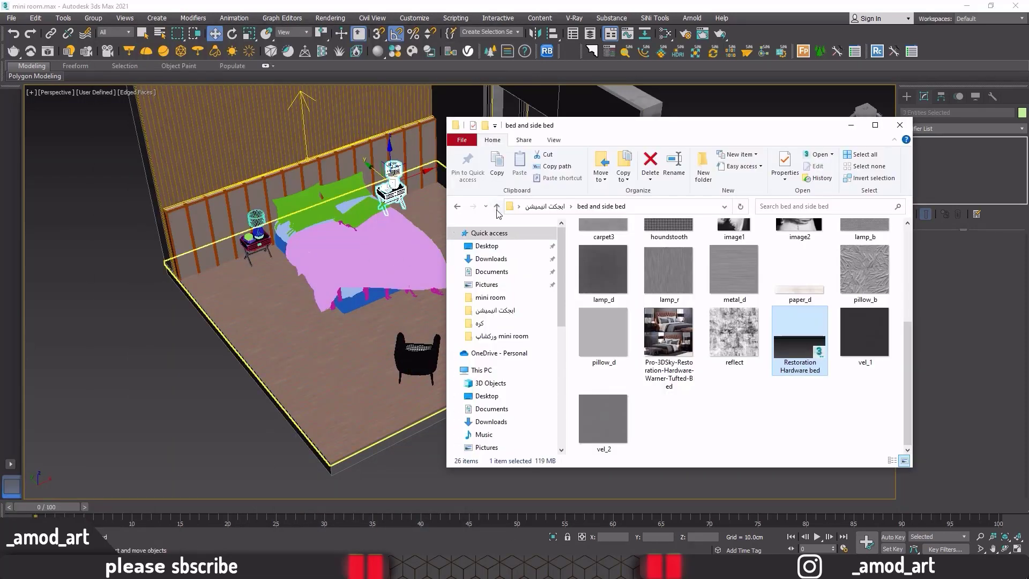
left_click(498, 210)
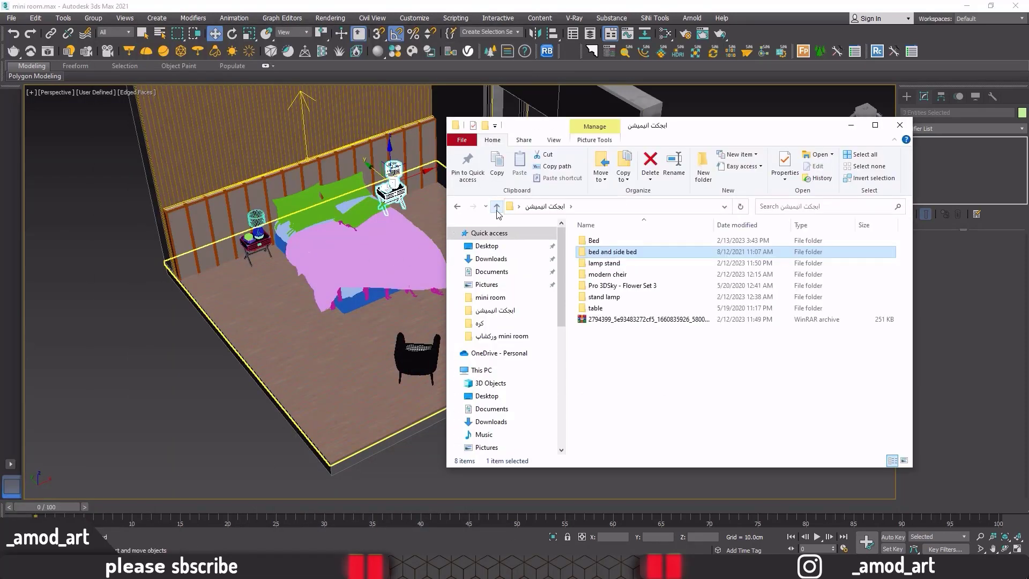
double_click(621, 285)
left_click(670, 258)
left_click_drag(670, 258, 90, 393)
left_click(113, 410)
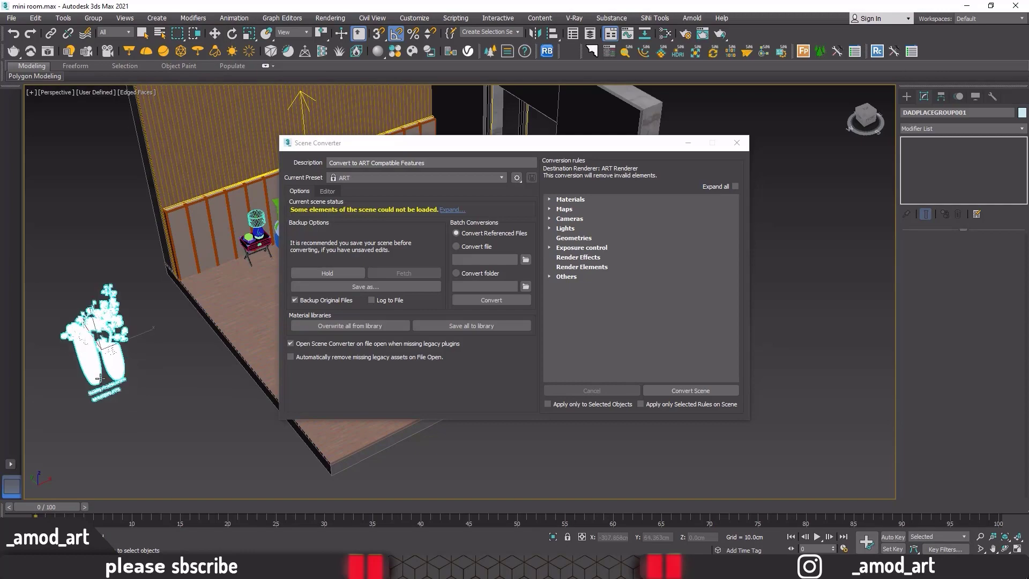
left_click(100, 378)
left_click(739, 144)
Group the shorter vase with its blossom branch and move the group along X away from the taller vase.
scroll(410, 357, "up", 6)
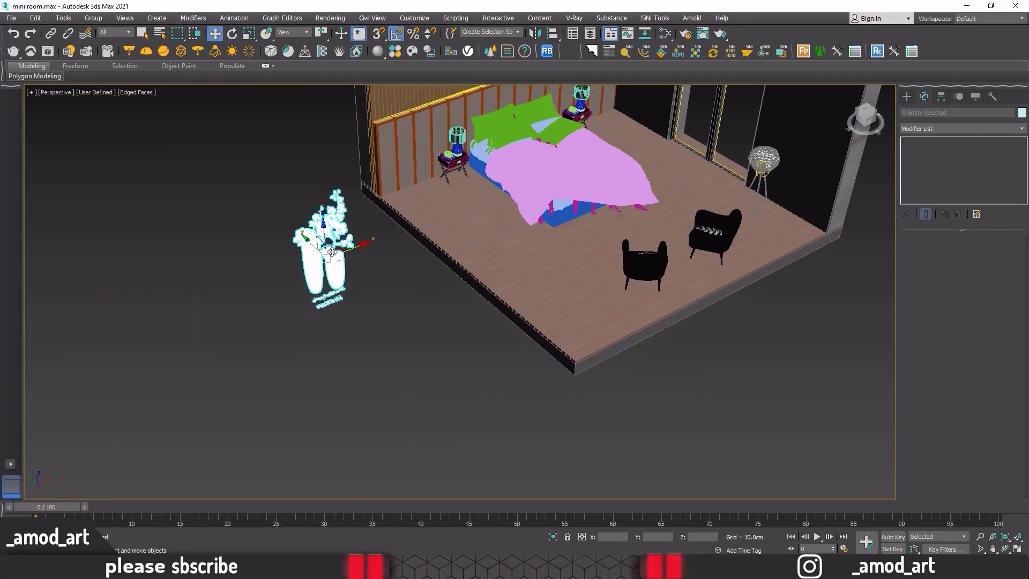
middle_click_drag(348, 284, 349, 314, "alt")
left_click_drag(272, 272, 270, 272)
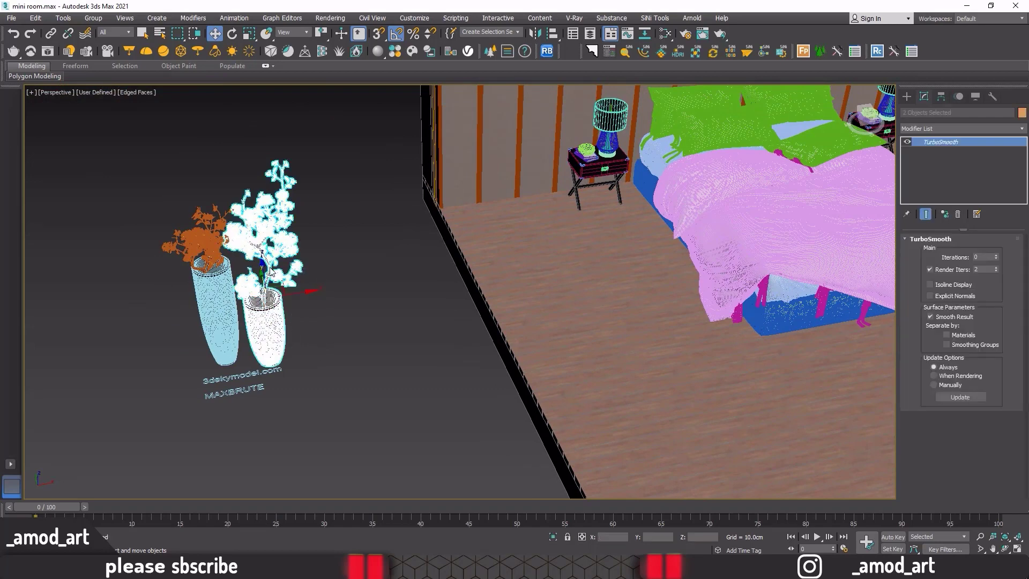
left_click(94, 18)
left_click(96, 37)
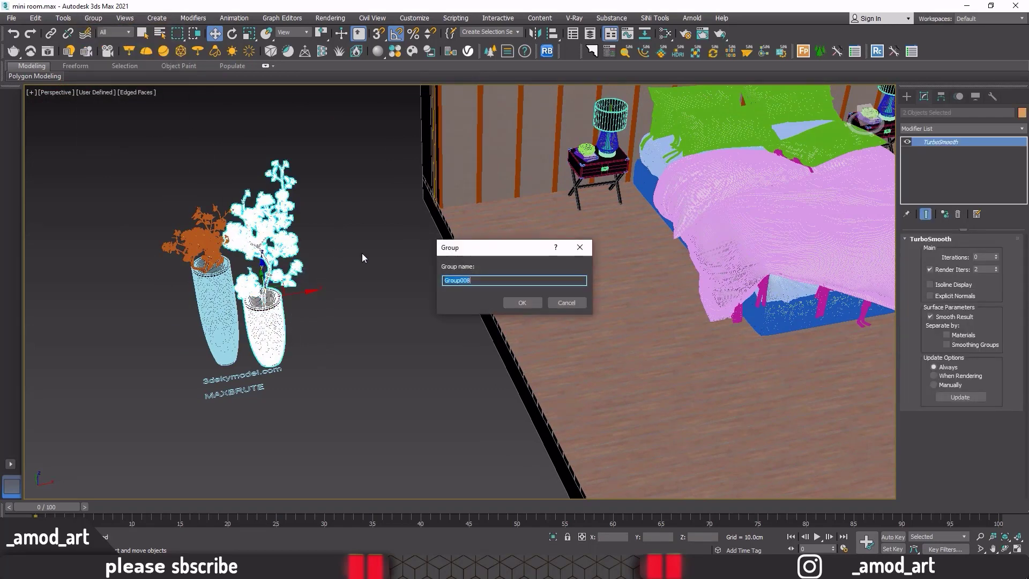
left_click(518, 304)
left_click_drag(265, 289, 336, 278)
left_click(263, 326)
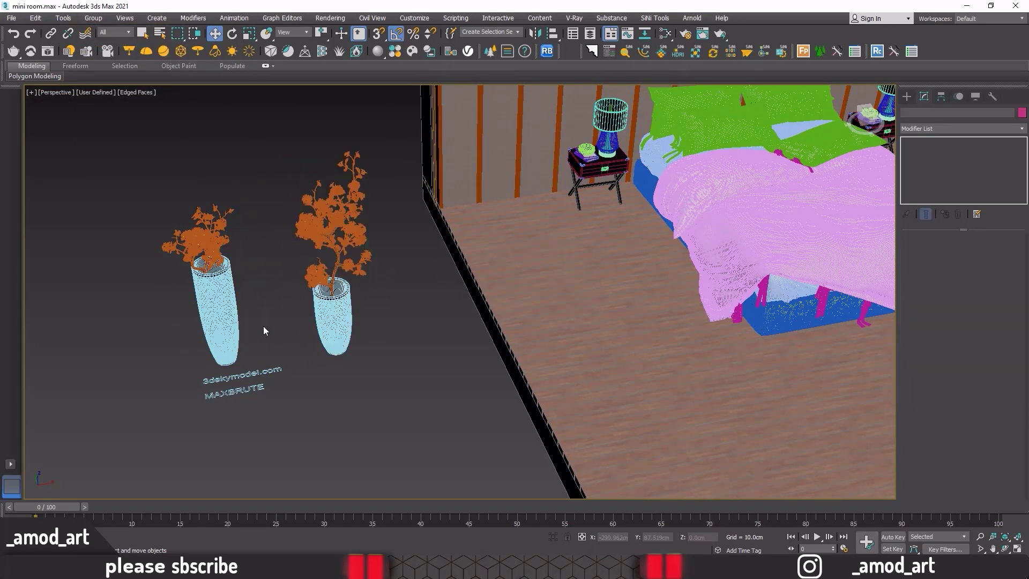
Select the taller vase with its flowers and add an Edit Poly modifier, entering its Polygon level.
left_click_drag(263, 326, 179, 204)
left_click(166, 166)
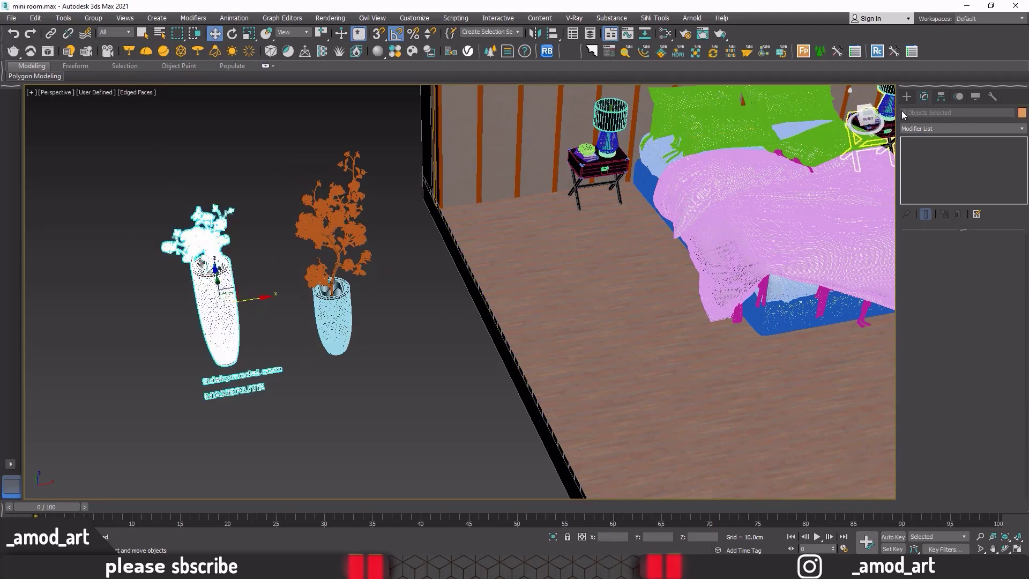
left_click(926, 131)
key("e")
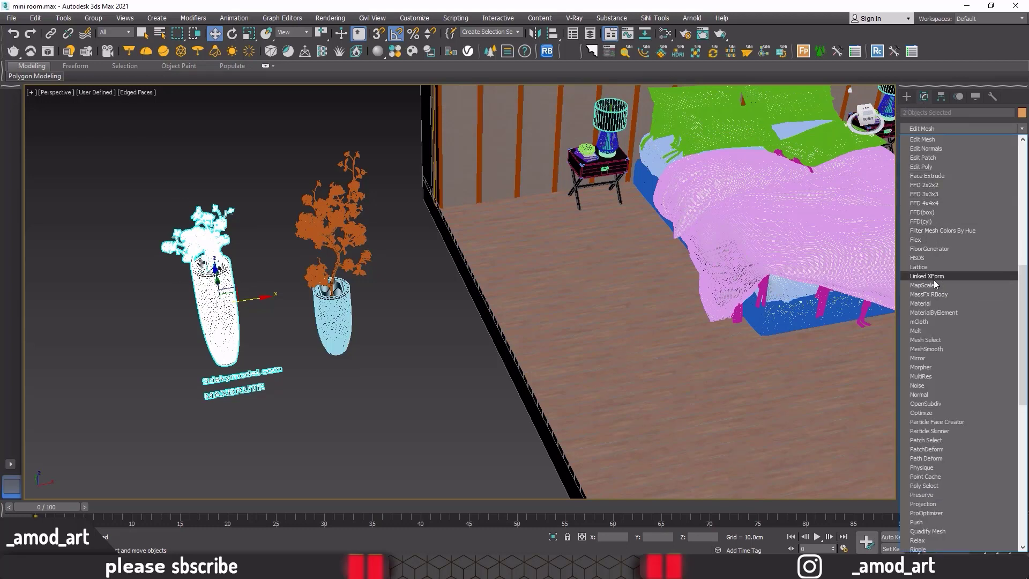
left_click(926, 167)
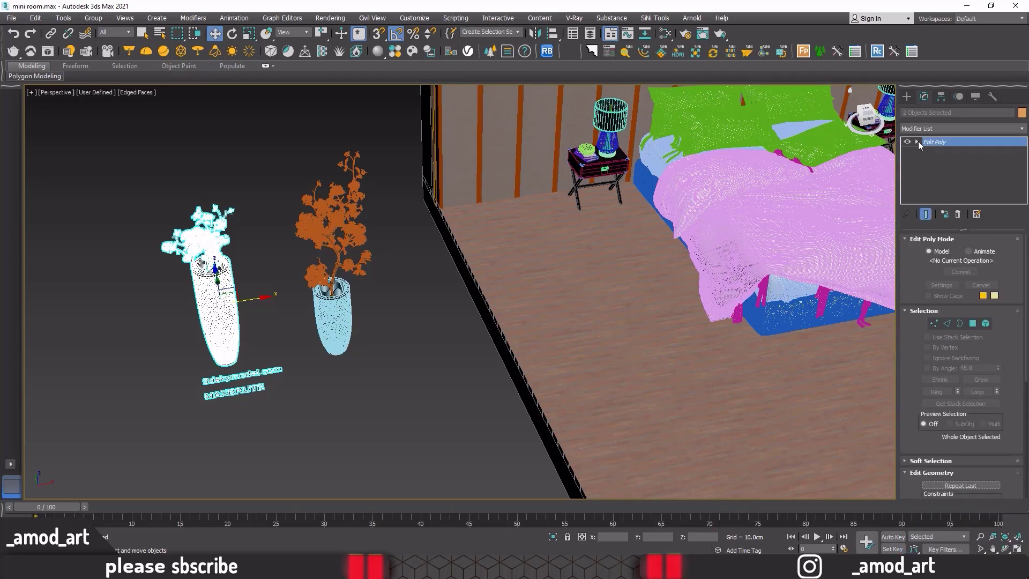
left_click(936, 169)
left_click(938, 179)
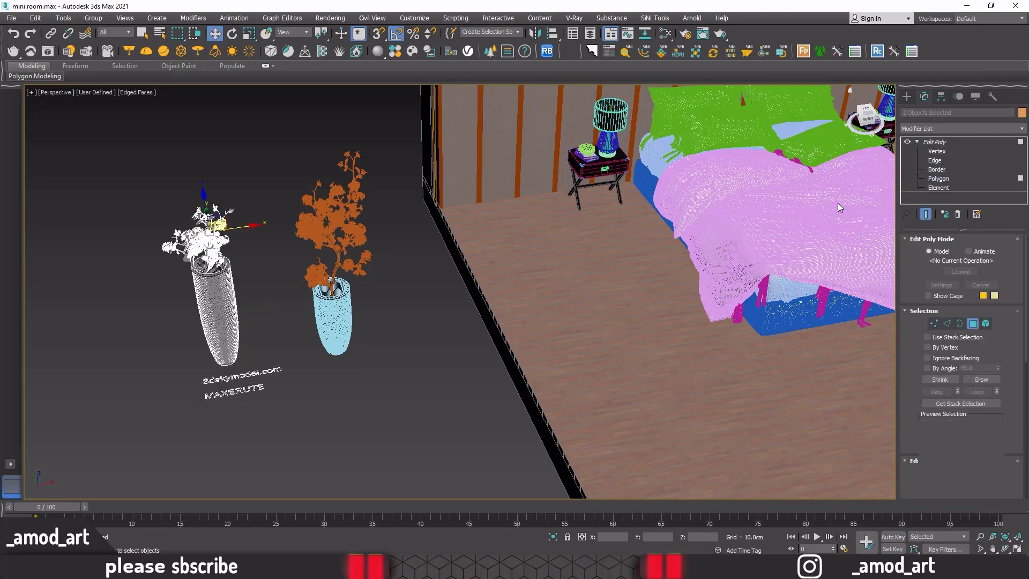
Delete the polygons of the watermark lettering below the taller vase and leave the Polygon level.
scroll(262, 394, "up", 4)
left_click_drag(254, 330, 255, 331)
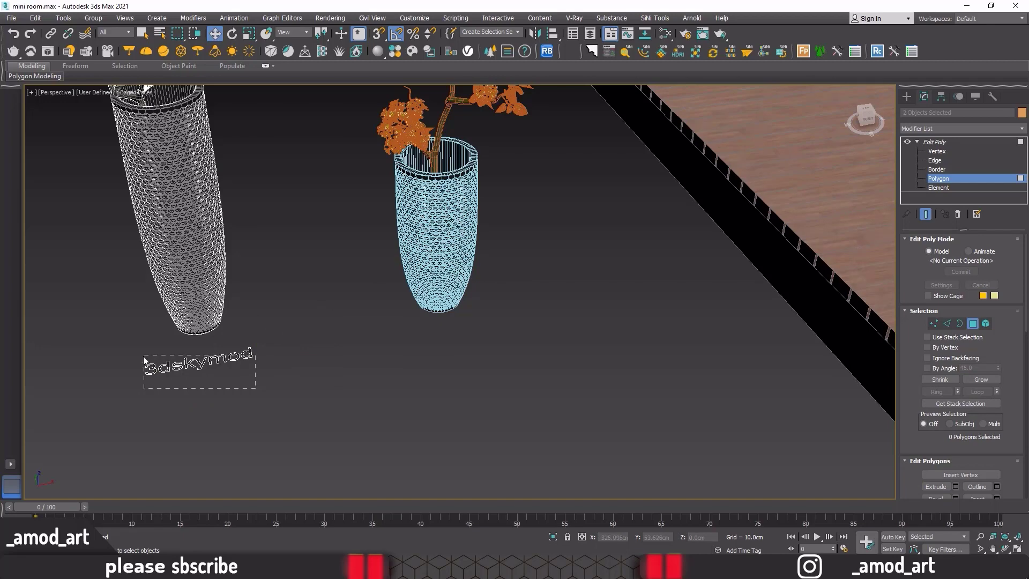
left_click_drag(144, 356, 144, 356)
key("Delete")
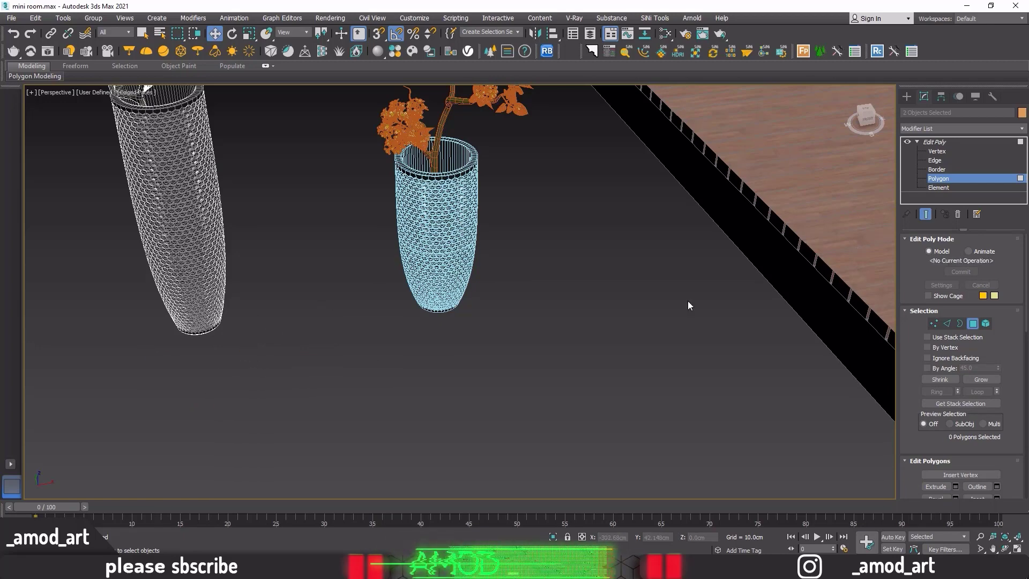
left_click(939, 142)
left_click(917, 142)
scroll(483, 281, "down", 5)
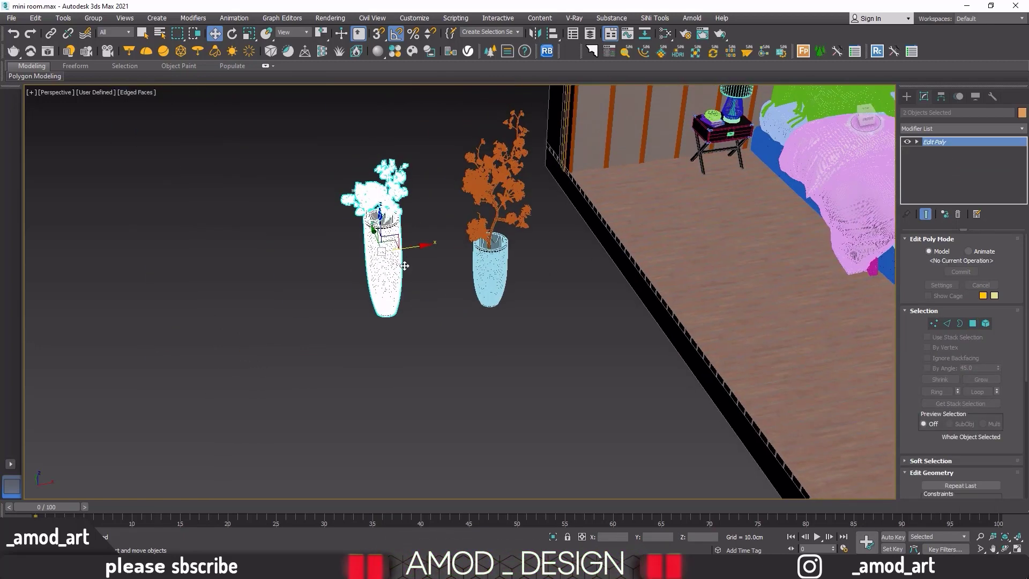
Select the taller vase together with its flowers and combine them into one group.
left_click(407, 300)
left_click_drag(424, 349, 333, 163)
left_click(89, 21)
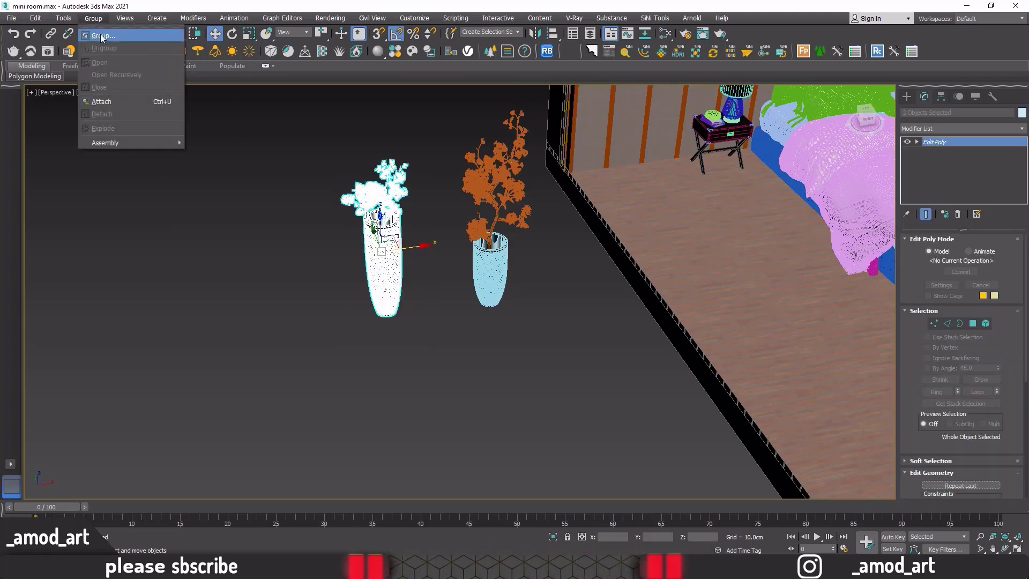
left_click(102, 30)
left_click(522, 304)
Move both flower vase groups into the room beside the far nightstand and raise them out of the floor.
middle_click_drag(403, 328, 356, 361, "alt")
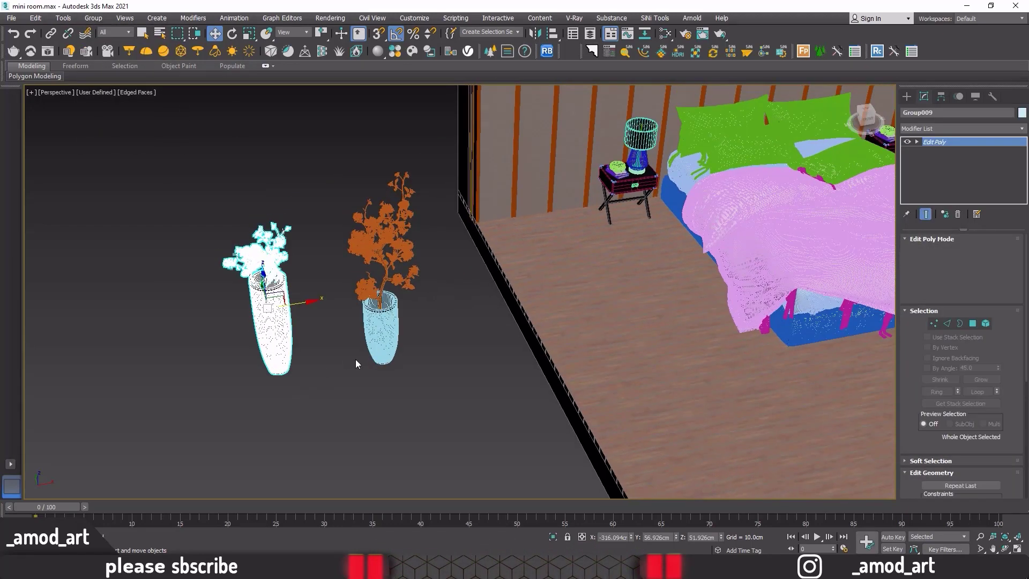
scroll(180, 218, "down", 6)
left_click_drag(268, 255, 578, 220)
scroll(578, 219, "up", 5)
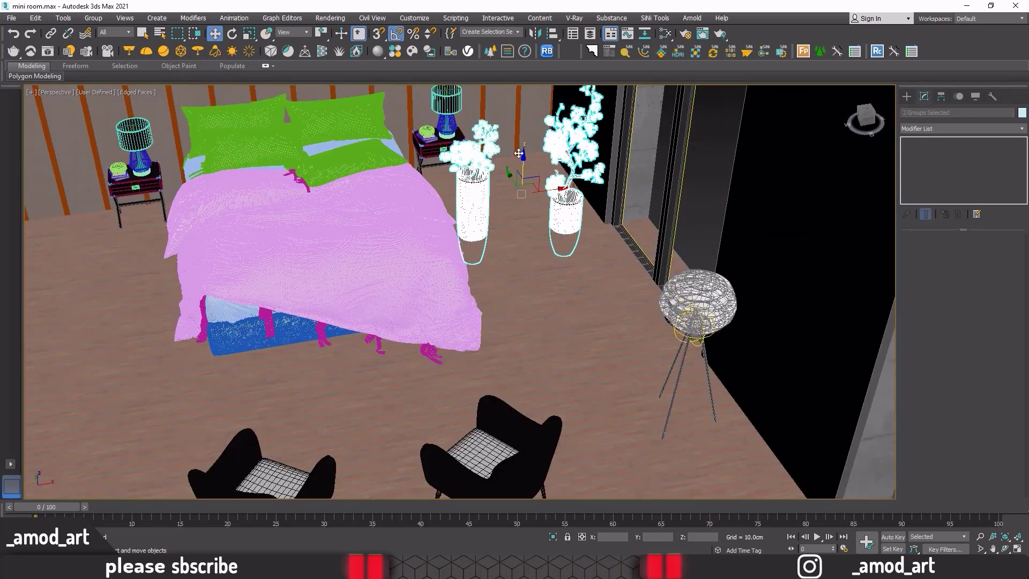
left_click_drag(521, 154, 520, 114)
middle_click_drag(518, 119, 454, 248)
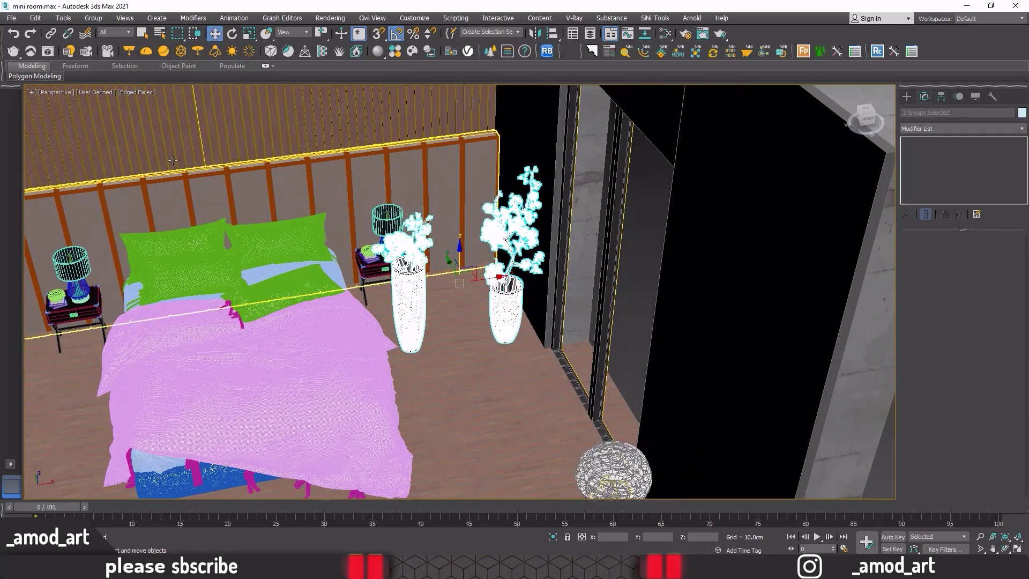
Scale both flower vase groups uniformly down to about 54%.
left_click(249, 34)
left_click_drag(504, 252, 514, 305)
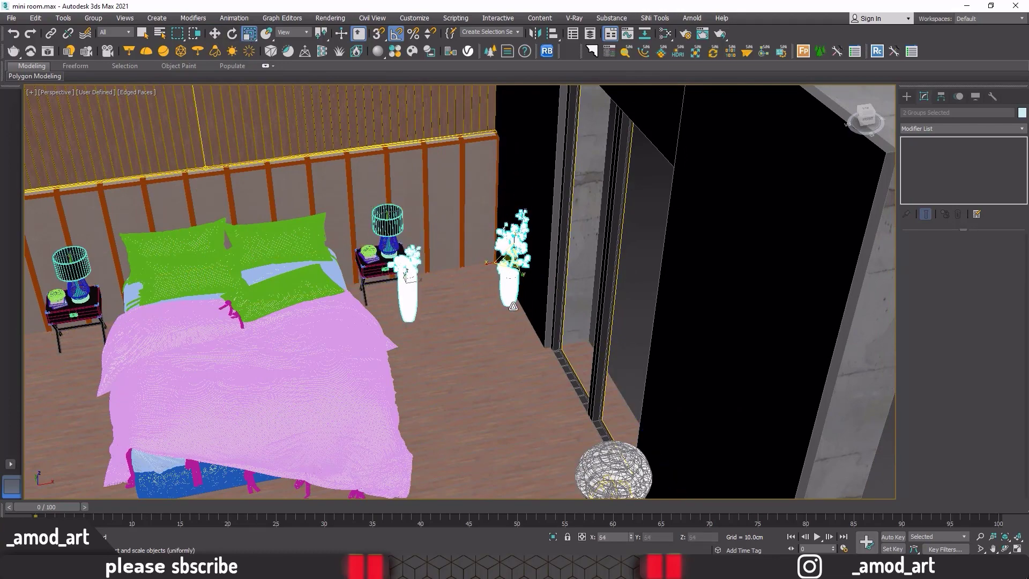
left_click(213, 36)
Select the taller vase group and align it to the room floor.
middle_click_drag(380, 268, 443, 283, "alt")
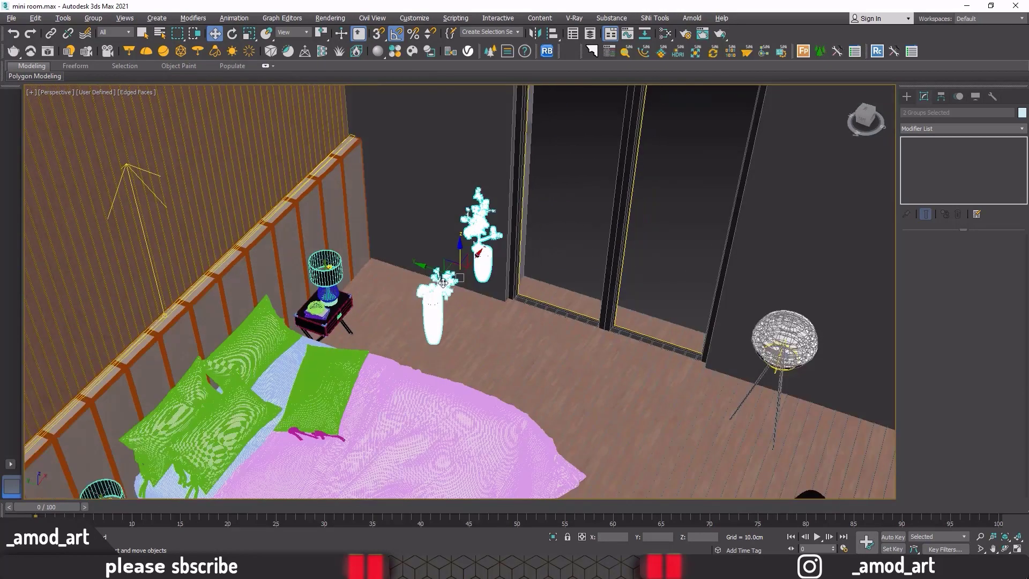
scroll(444, 283, "up", 3)
left_click(432, 343)
middle_click_drag(427, 351, 377, 197, "alt")
left_click(553, 35)
left_click(498, 389)
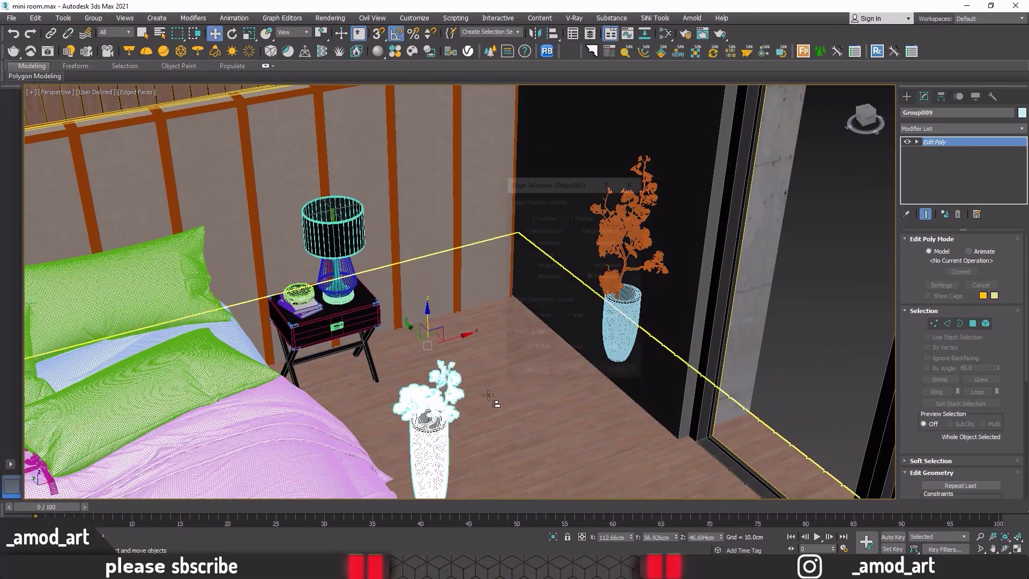
left_click(577, 373)
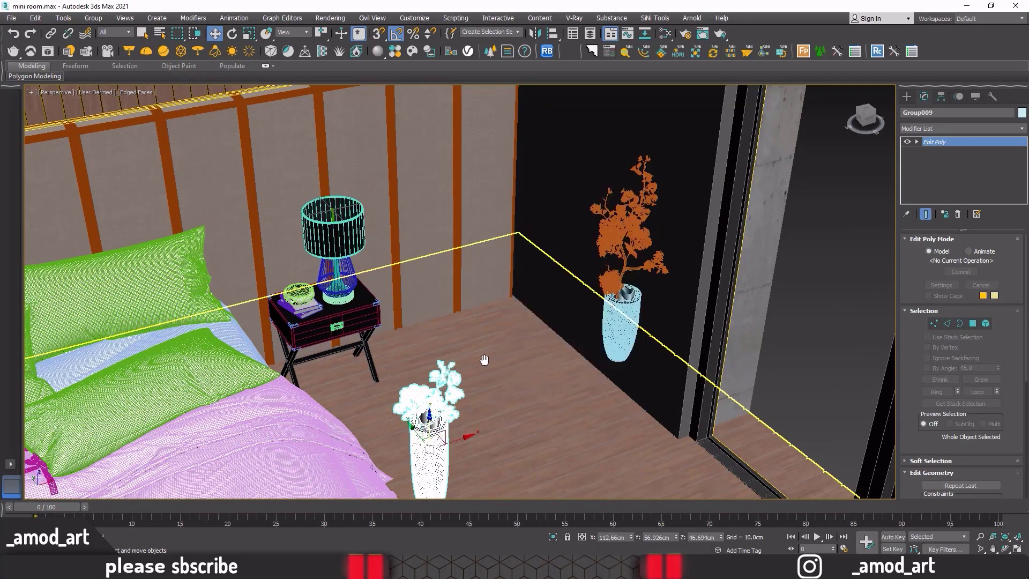
Move the taller vase group into the room corner between the headboard panel and the window wall.
middle_click_drag(483, 357, 411, 340, "alt")
left_click_drag(411, 340, 425, 318)
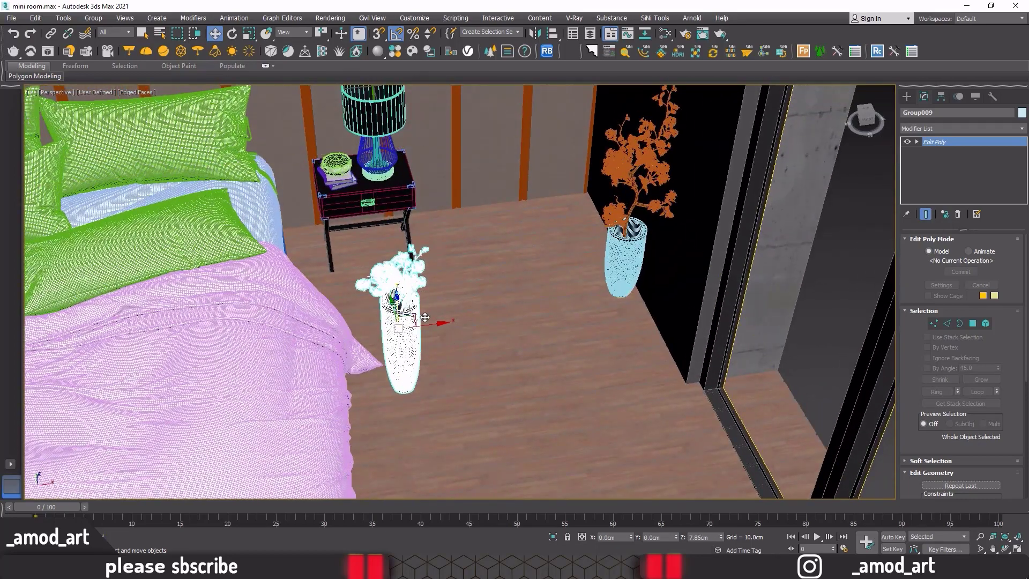
middle_click_drag(422, 328, 417, 325, "alt")
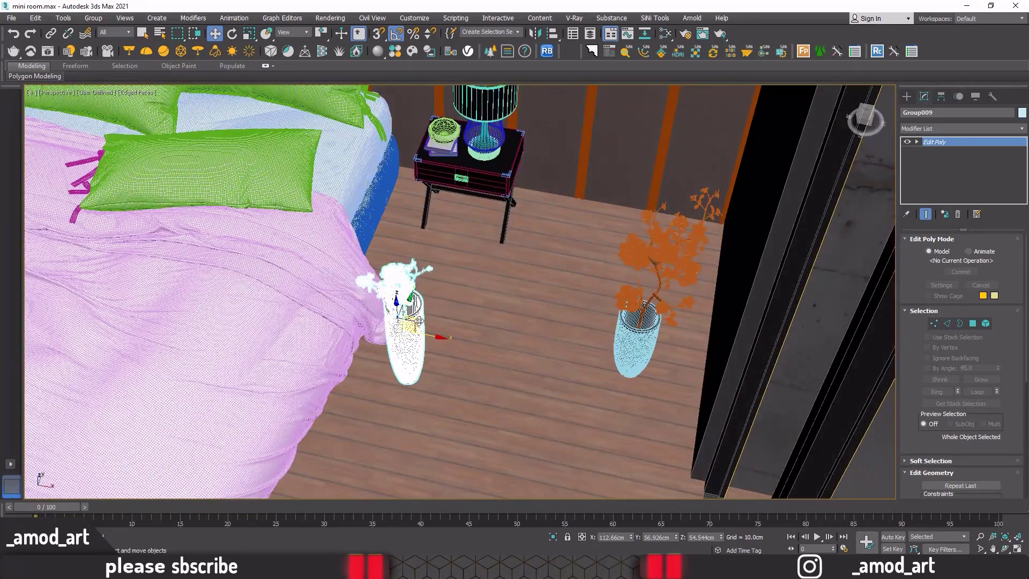
left_click_drag(418, 321, 665, 229)
mouse_move(665, 231)
middle_mouse_down("alt")
mouse_move(708, 210)
mouse_move(681, 221)
middle_mouse_up("alt")
scroll(645, 222, "up", 5)
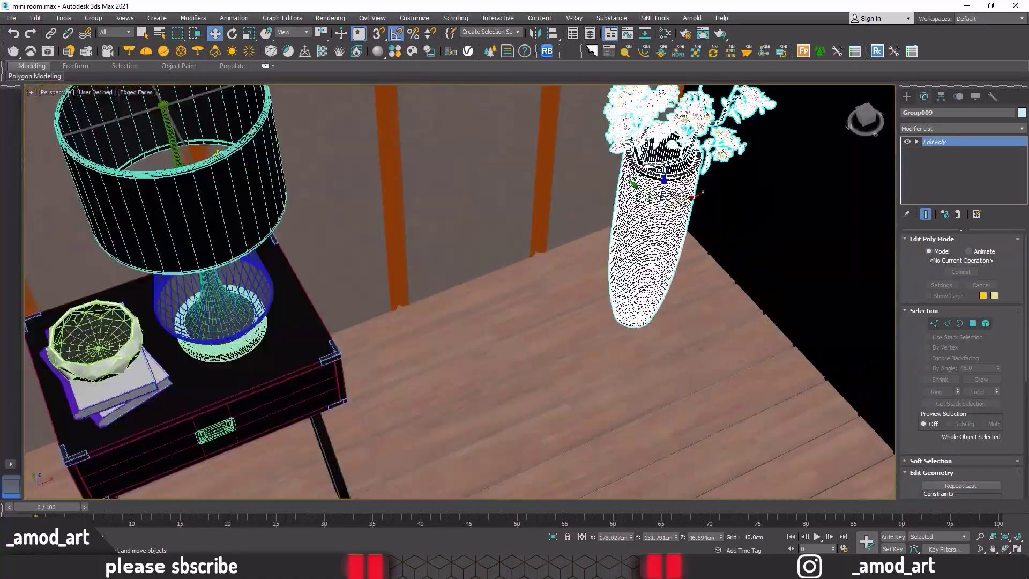
left_click_drag(680, 204, 698, 198)
scroll(698, 199, "down", 5)
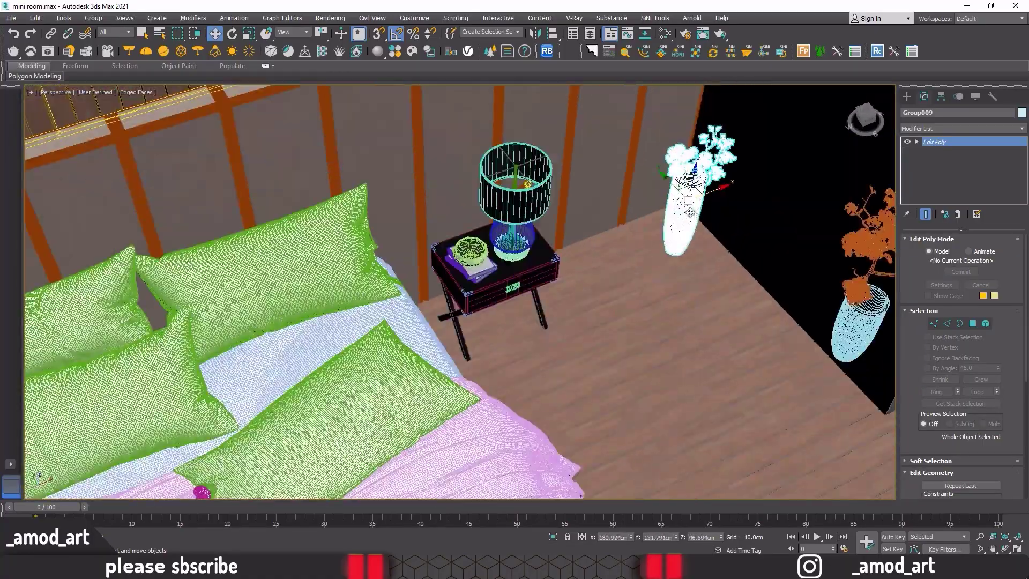
Select the shorter vase group and align it to the room floor.
mouse_move(698, 202)
middle_mouse_down("alt")
mouse_move(671, 185)
mouse_move(690, 200)
middle_mouse_up("alt")
left_click(828, 252)
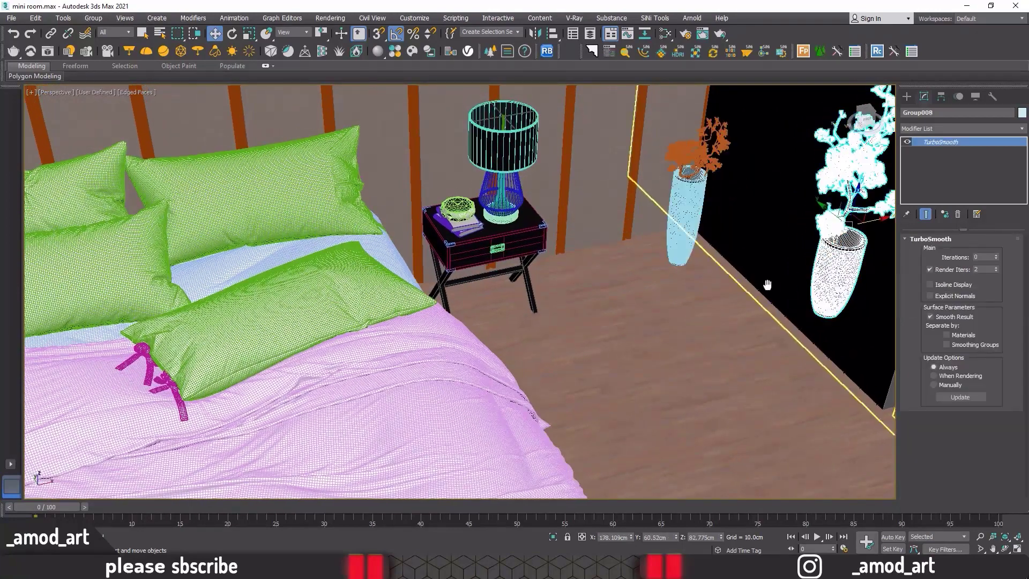
middle_click_drag(768, 285, 646, 275)
left_click(558, 35)
left_click(585, 306)
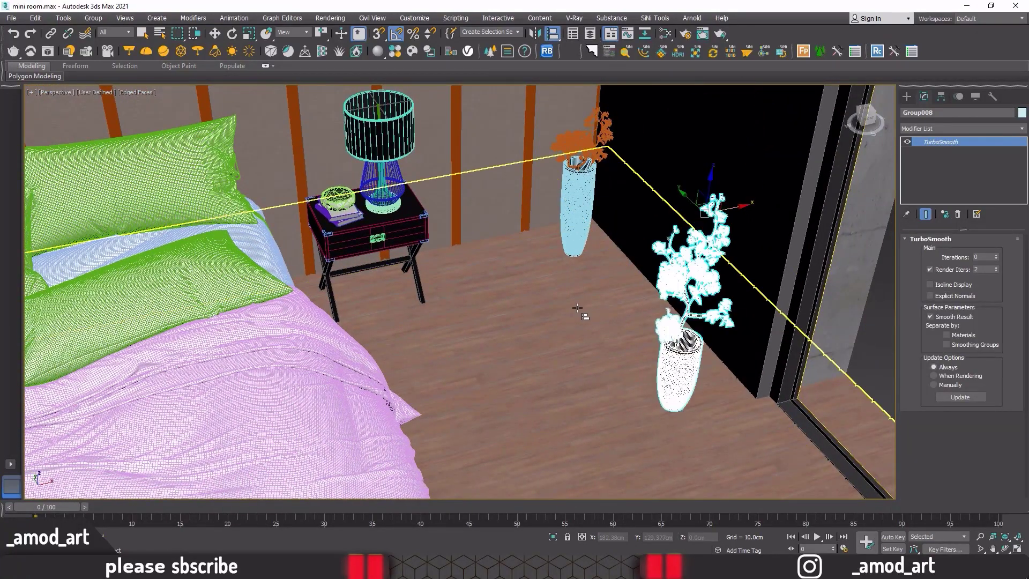
left_click(576, 373)
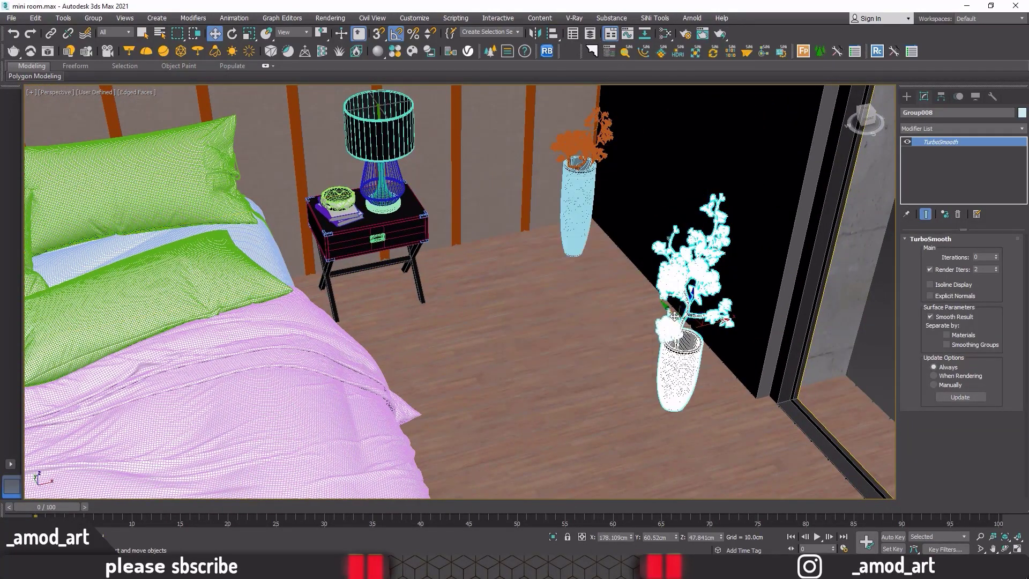
Move the shorter vase group about 46.5 cm along Y and 6.5 cm along X, close to the taller vase.
left_click_drag(665, 364, 593, 283)
middle_click_drag(594, 283, 594, 237, "alt")
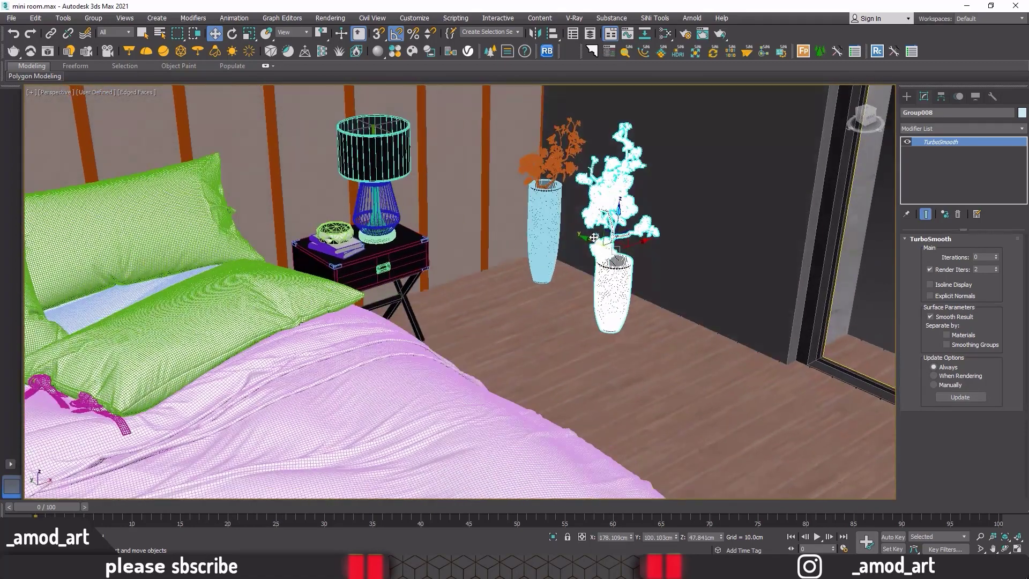
left_click_drag(594, 241, 590, 237)
middle_click_drag(590, 237, 610, 249, "alt")
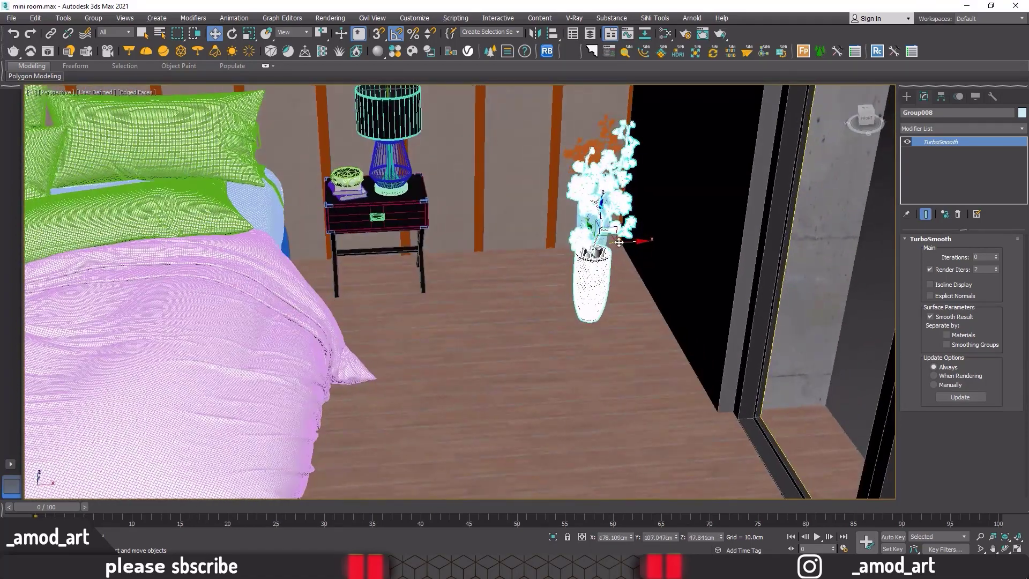
left_click_drag(619, 242, 639, 243)
Compare the furnishing of the whole room with the room mini 2023.jpg reference render.
middle_click_drag(639, 242, 477, 344, "alt")
scroll(623, 242, "down", 9)
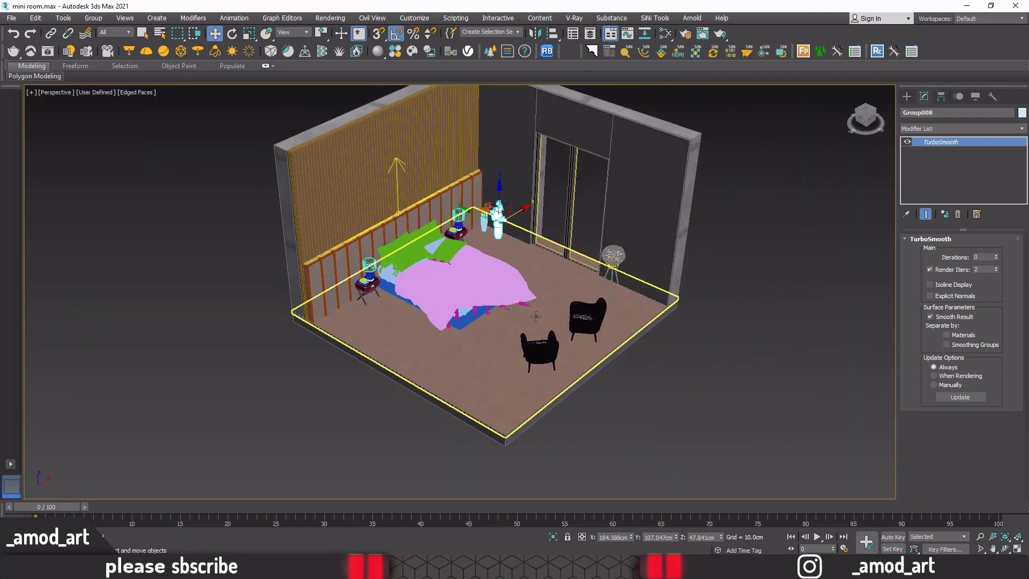
left_click(472, 569)
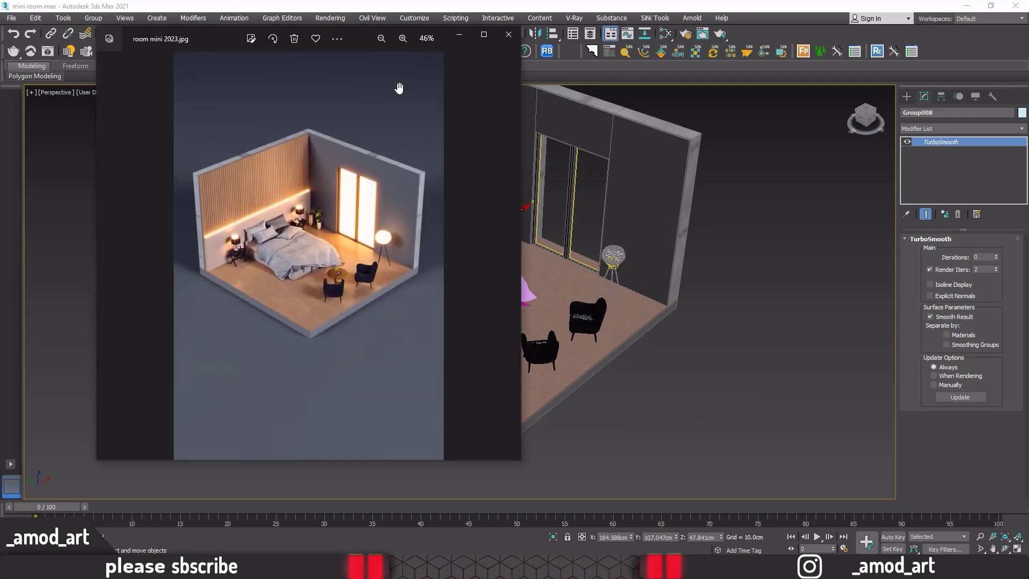
Put away the reference render and open the table folder in the furniture model library.
left_click(456, 31)
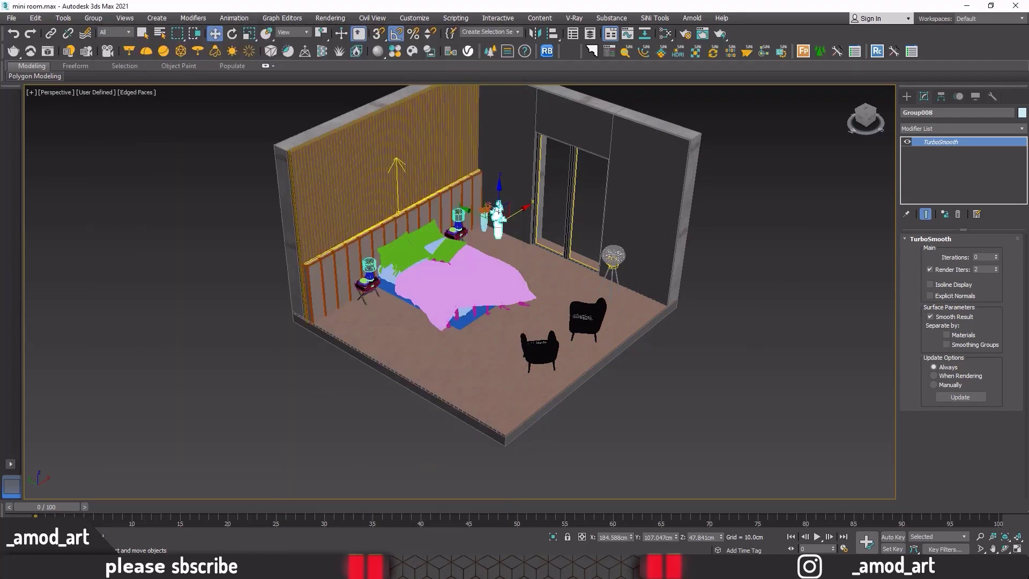
mouse_move(97, 569)
left_click(136, 532)
left_click(497, 207)
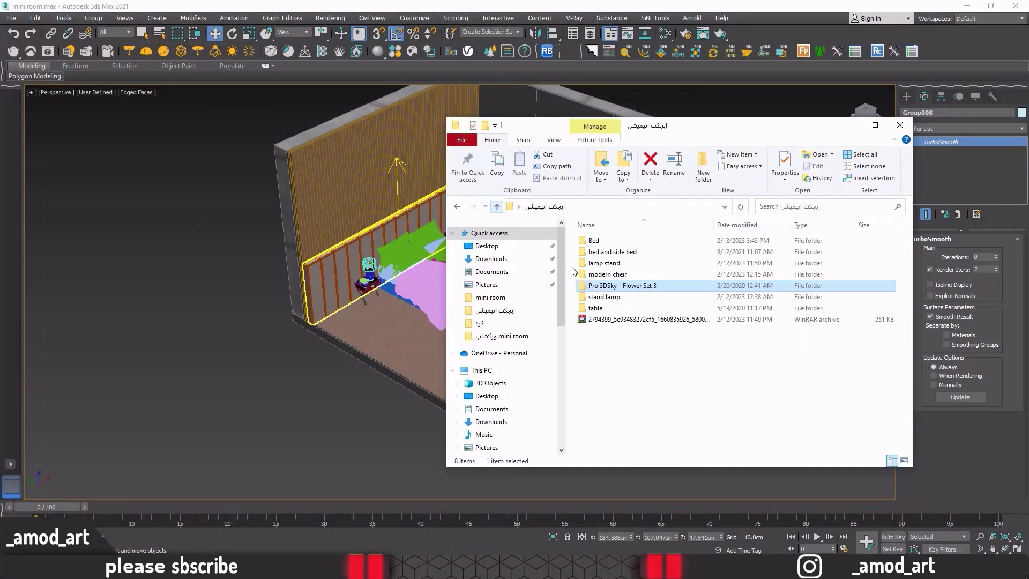
double_click(595, 316)
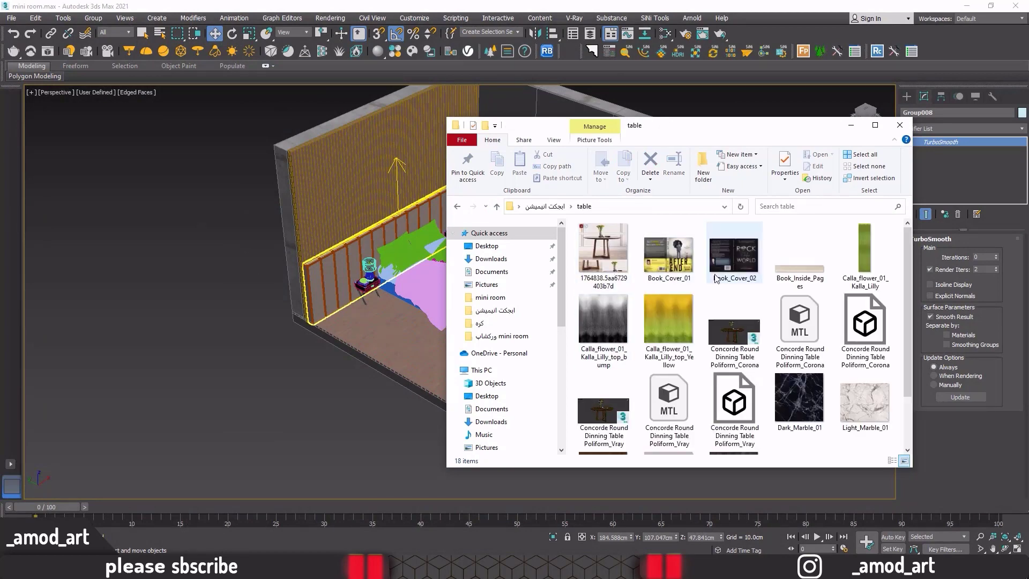
Merge the Concorde Round Dinning Table Poliform_Vray model into the scene, using the merged material for the duplicate and dismissing the Scene Converter.
left_click(614, 435)
left_click_drag(614, 434, 275, 440)
left_click(288, 453)
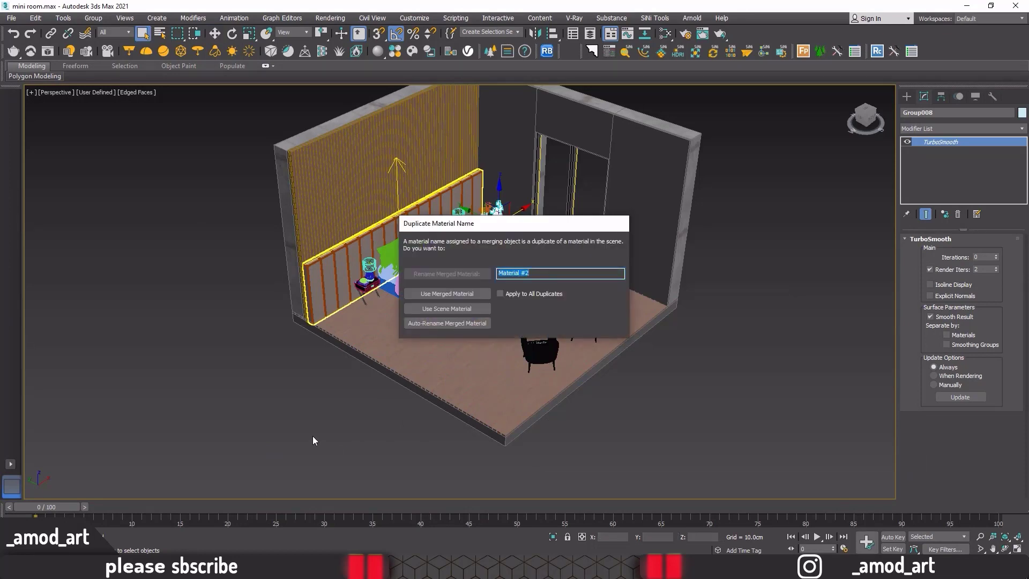
left_click(422, 296)
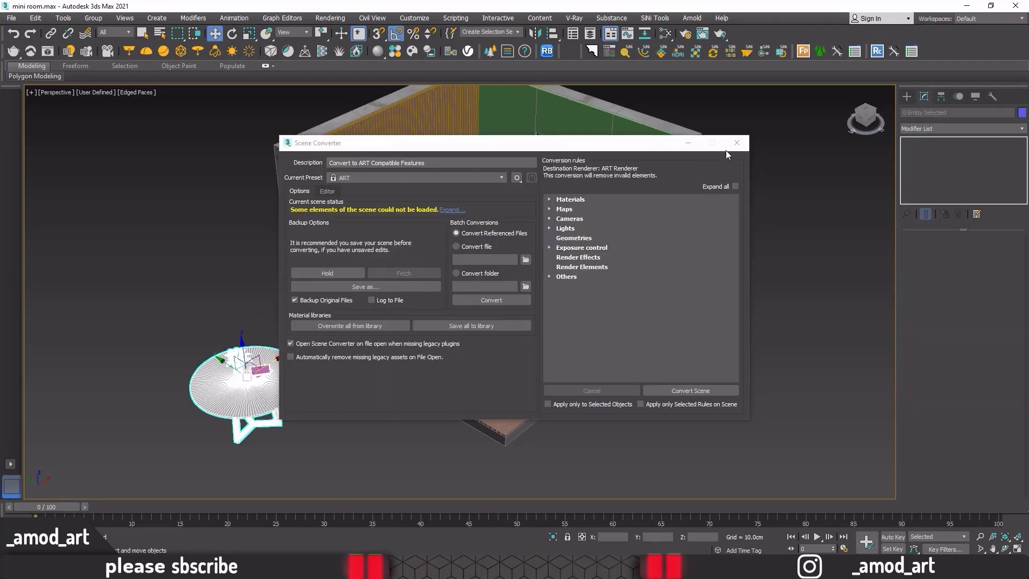
left_click(737, 143)
Scale the imported table set uniformly to about 42 percent.
left_click(248, 34)
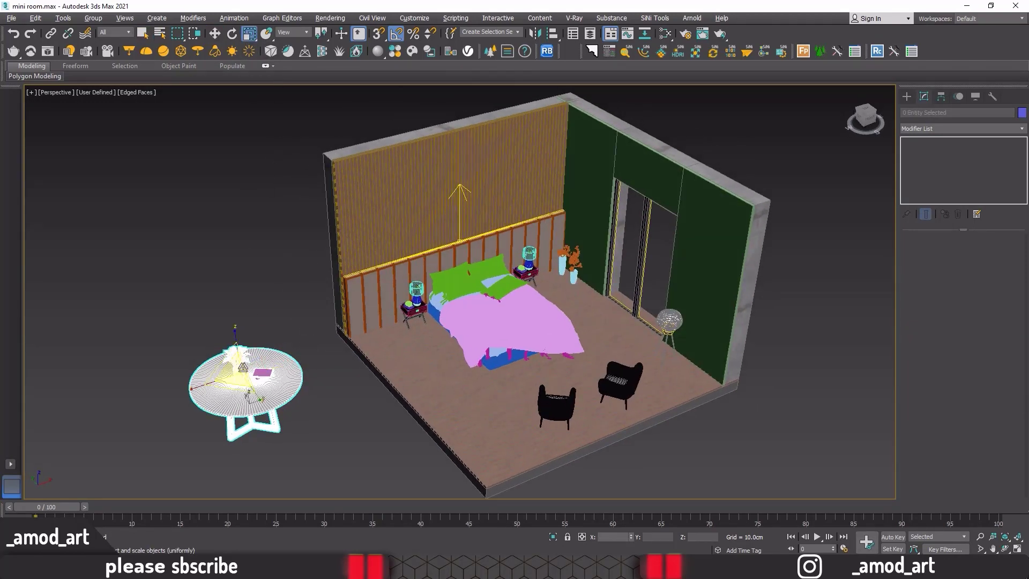
left_click_drag(234, 395, 236, 438)
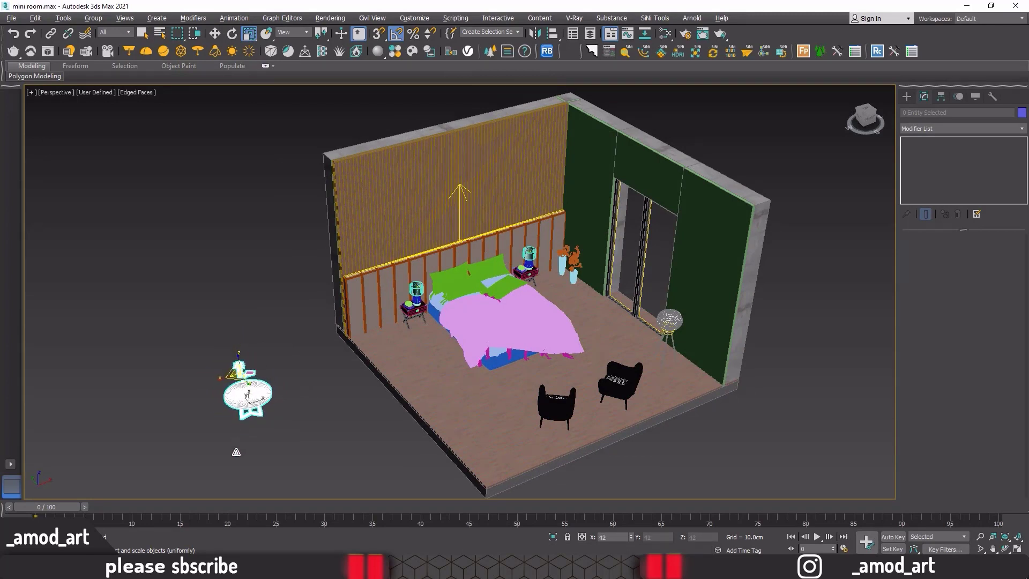
key("w")
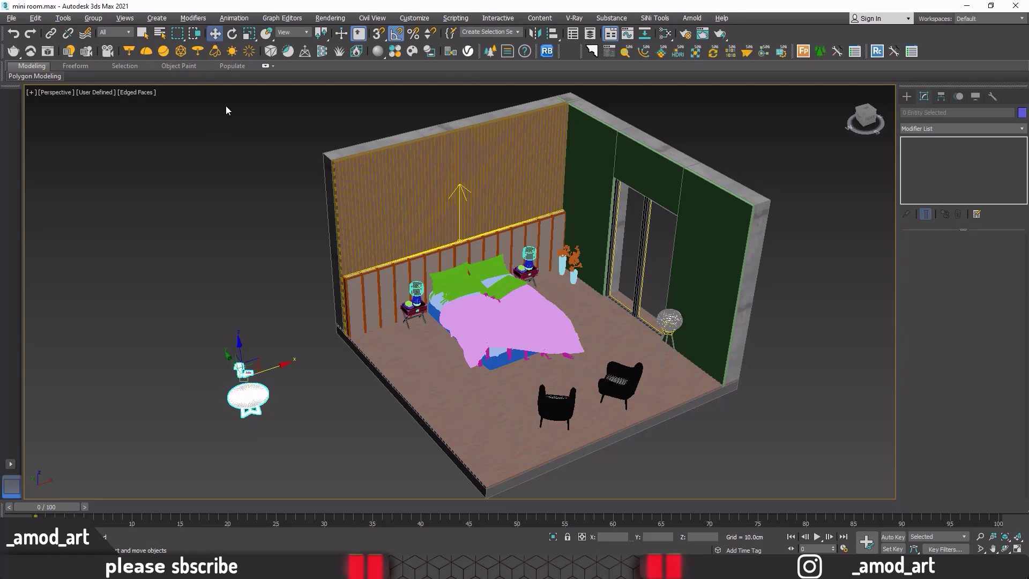
Move the table set into the room, between the two armchairs at the foot of the bed.
left_click_drag(250, 368, 574, 342)
middle_click_drag(610, 378, 568, 378, "alt")
scroll(567, 378, "up", 10)
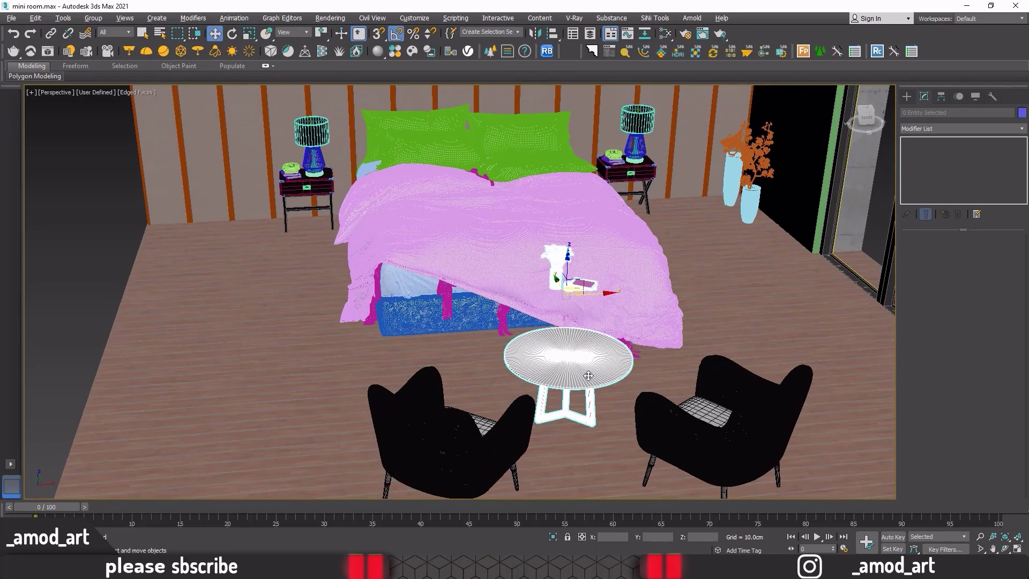
scroll(575, 362, "down", 4)
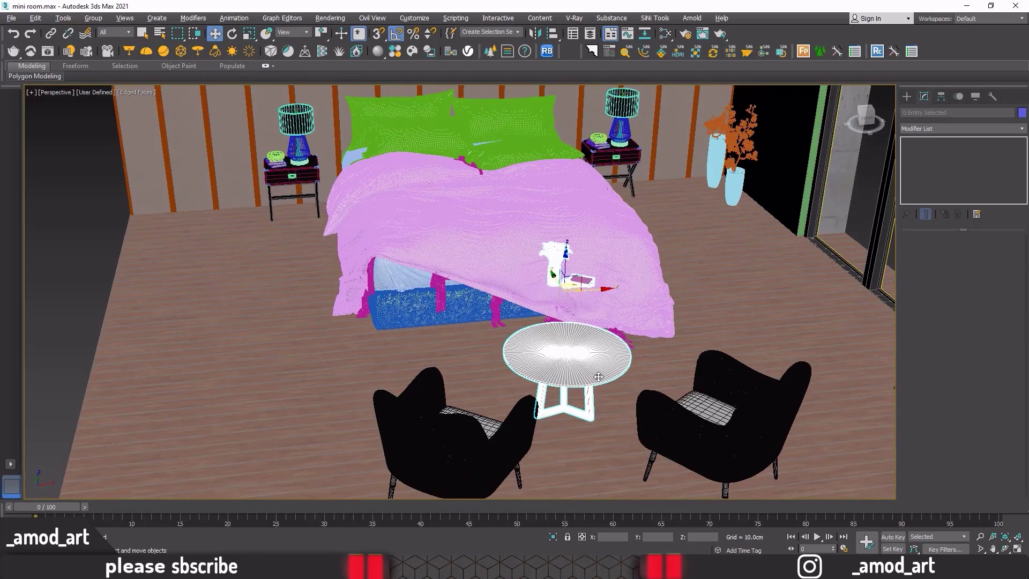
mouse_move(576, 362)
middle_mouse_down("alt")
mouse_move(604, 375)
mouse_move(591, 368)
middle_mouse_up("alt")
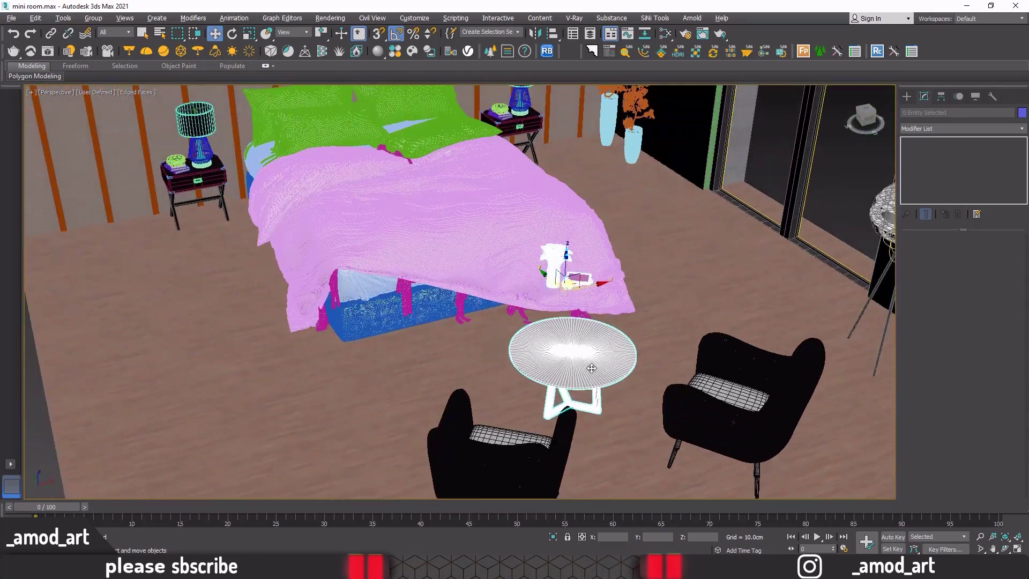
Scale the table set down slightly more to suit the armchairs.
left_click(250, 33)
left_click_drag(552, 276, 552, 287)
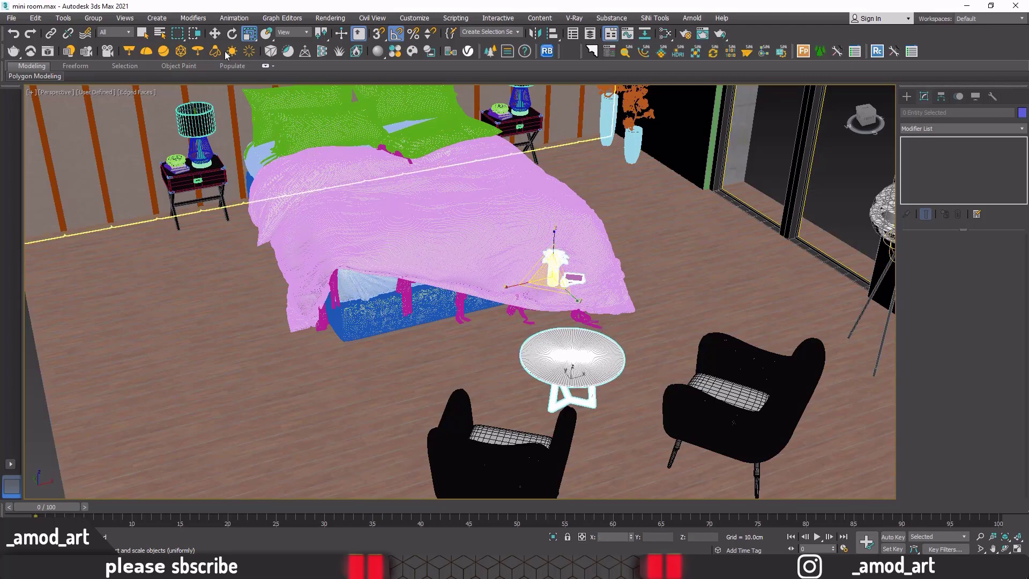
left_click(215, 35)
Align the round table's minimum Z to the maximum Z of the room floor.
middle_click_drag(604, 361, 525, 353)
left_click(505, 349)
left_click(552, 34)
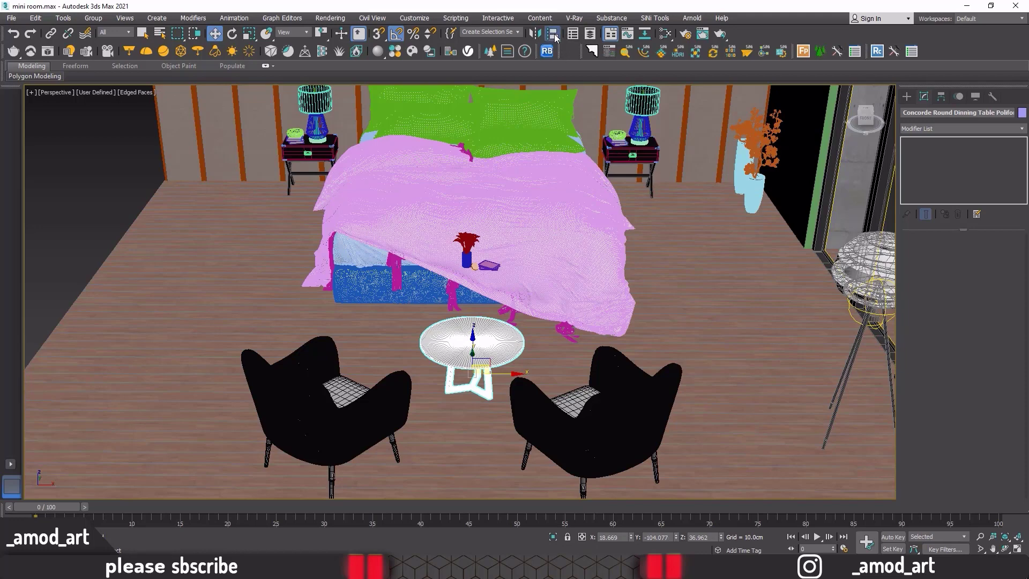
left_click(462, 425)
left_click(569, 374)
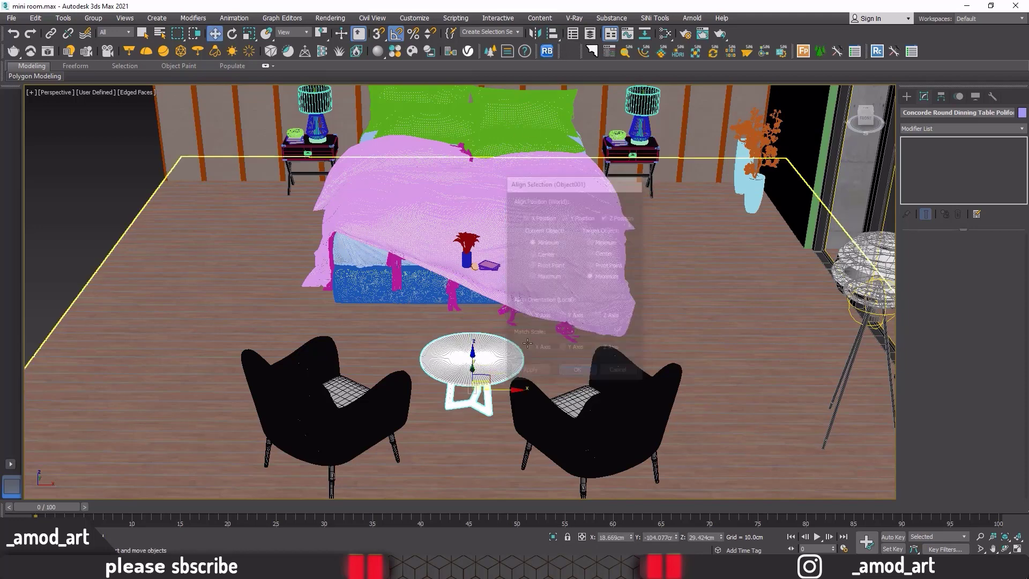
Align the vase and book group's minimum Z to the maximum Z of the round tabletop.
left_click(472, 249)
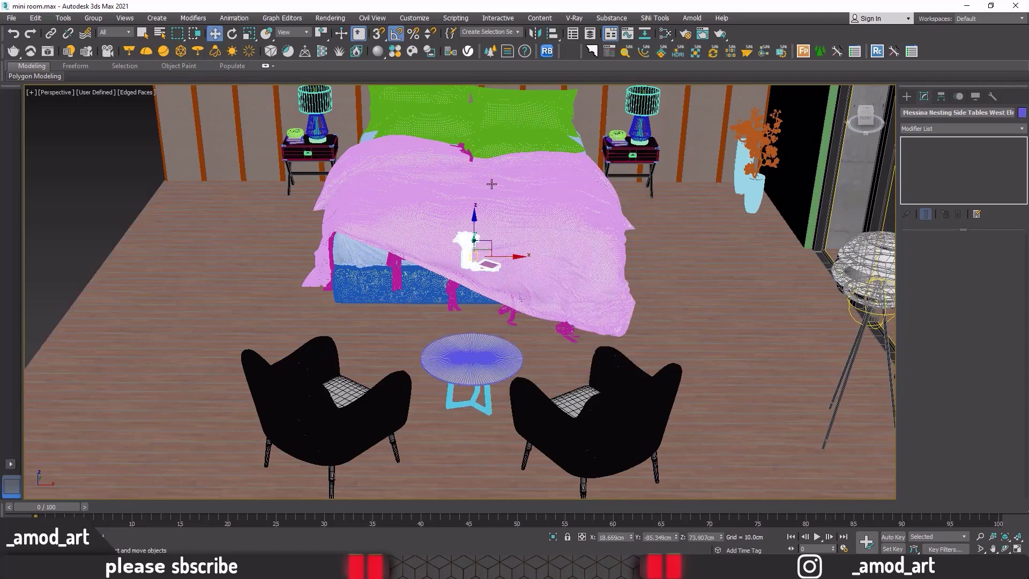
left_click(553, 34)
left_click(471, 374)
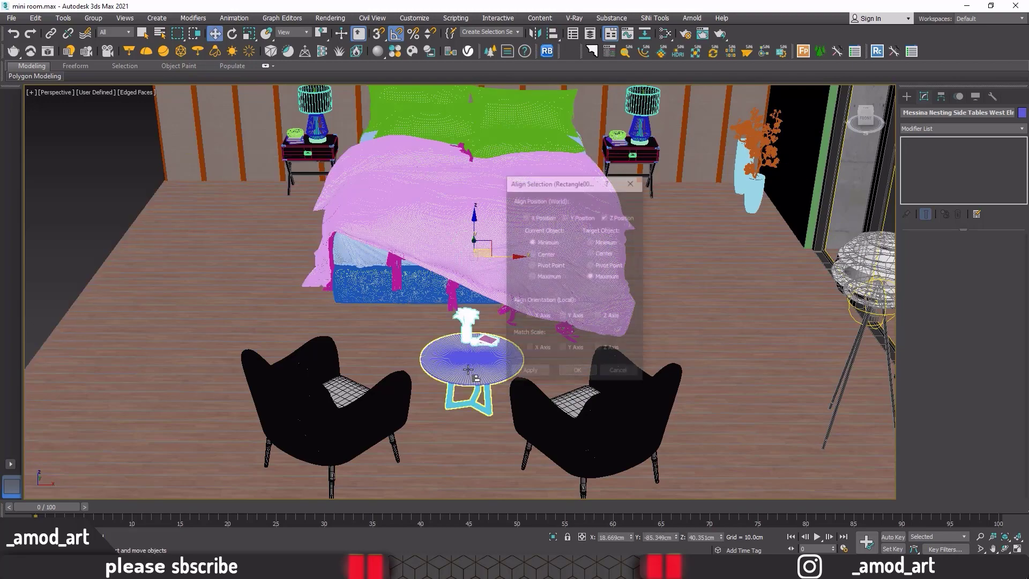
left_click(578, 372)
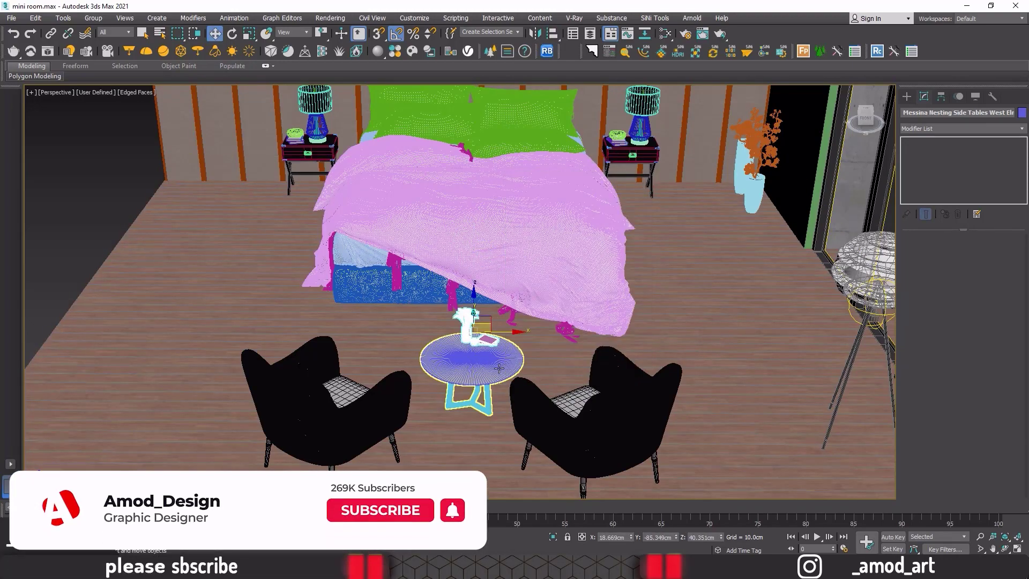
Move the vase and book group about 13 cm along negative Y towards the centre of the tabletop, and clear the selection.
middle_click_drag(365, 314, 444, 324, "alt")
left_click_drag(445, 324, 519, 365)
middle_click_drag(520, 365, 475, 359, "alt")
scroll(475, 359, "down", 4)
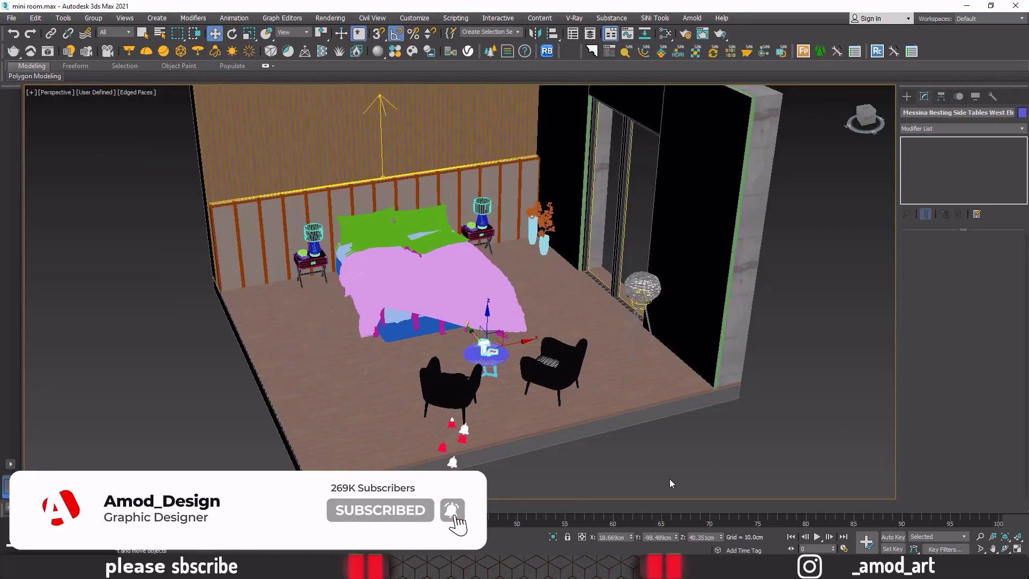
left_click(669, 478)
Delete the leftover nightstand and lamp set standing outside the room.
middle_click_drag(562, 446, 596, 435, "alt")
scroll(472, 317, "down", 5)
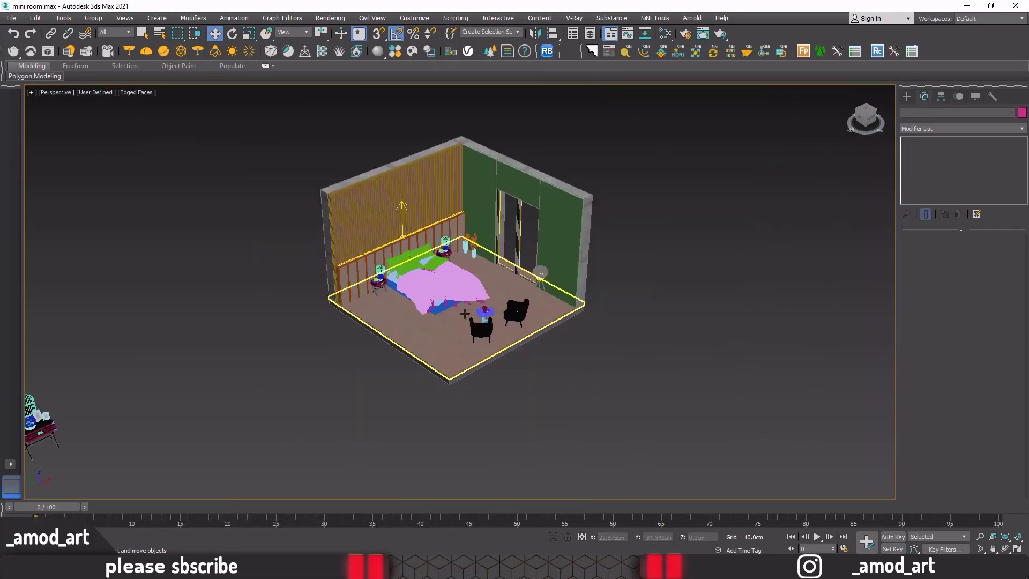
middle_click_drag(465, 314, 477, 315, "alt")
middle_click_drag(155, 453, 216, 328)
left_click_drag(191, 413, 115, 266)
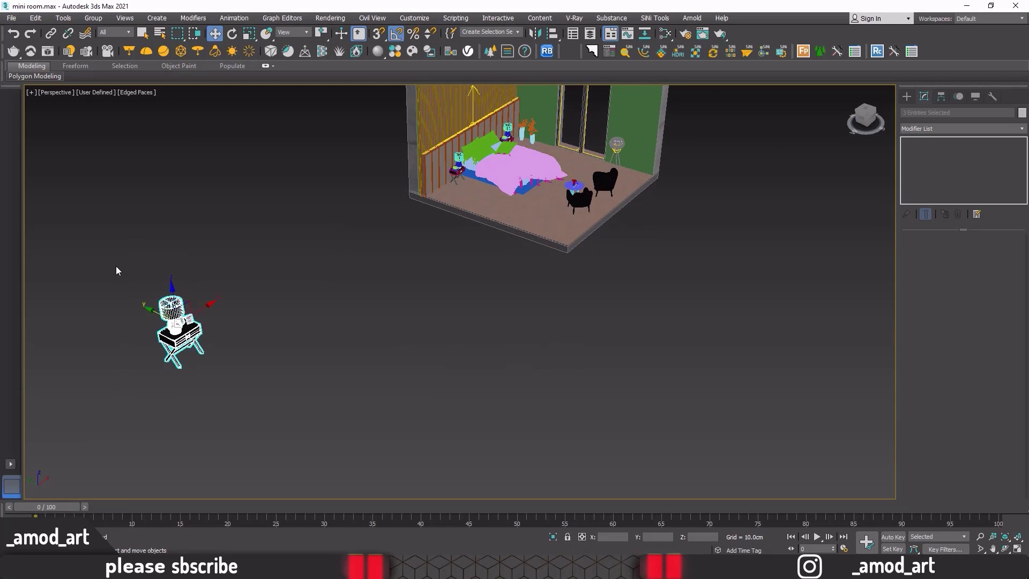
key("Delete")
key("z")
Examine the furnished room from several angles and compare it with the room mini 2023.jpg reference render.
middle_click_drag(323, 325, 301, 350)
scroll(340, 259, "up", 4)
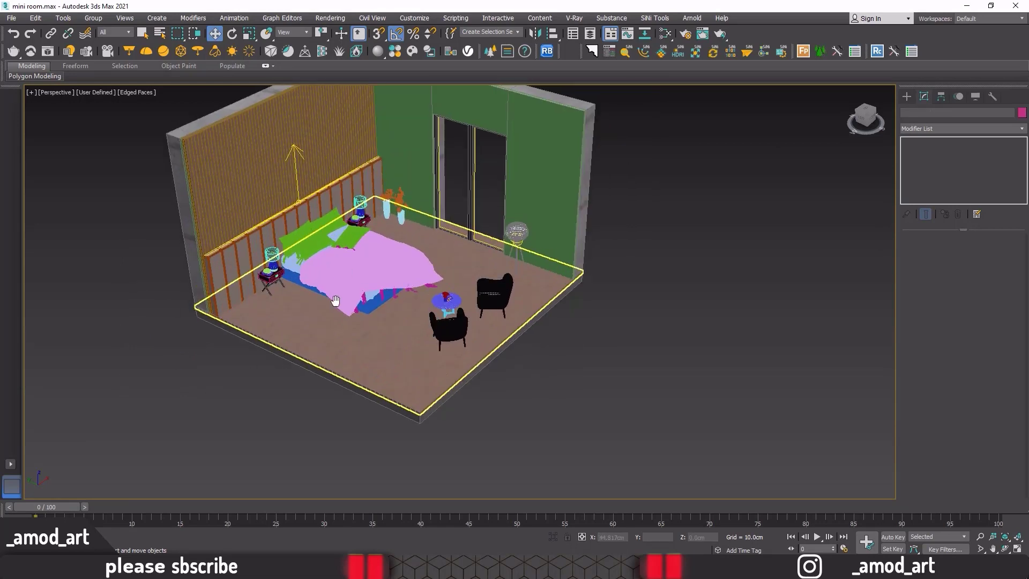
middle_click_drag(333, 300, 322, 380)
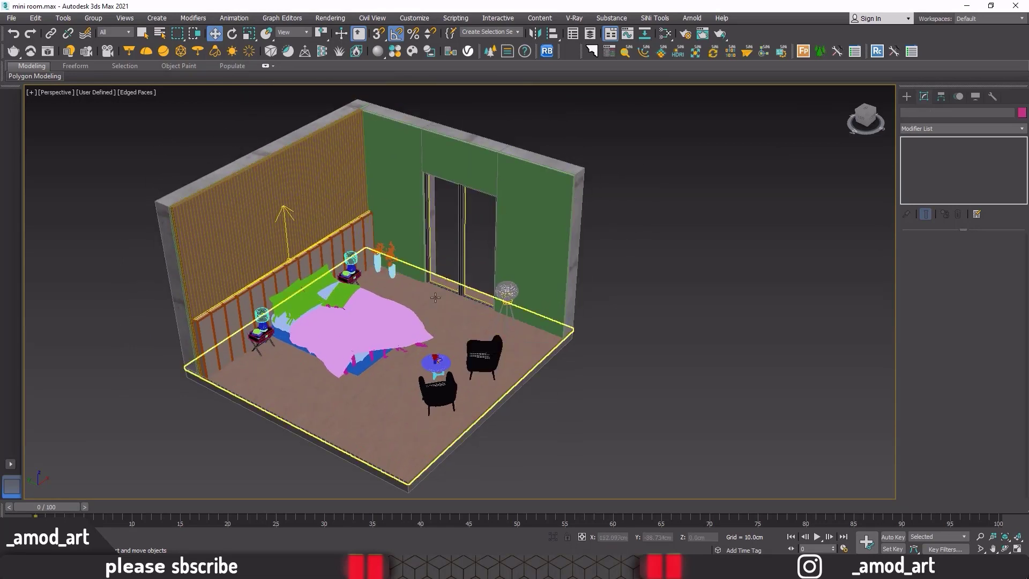
middle_click_drag(594, 319, 570, 320, "alt")
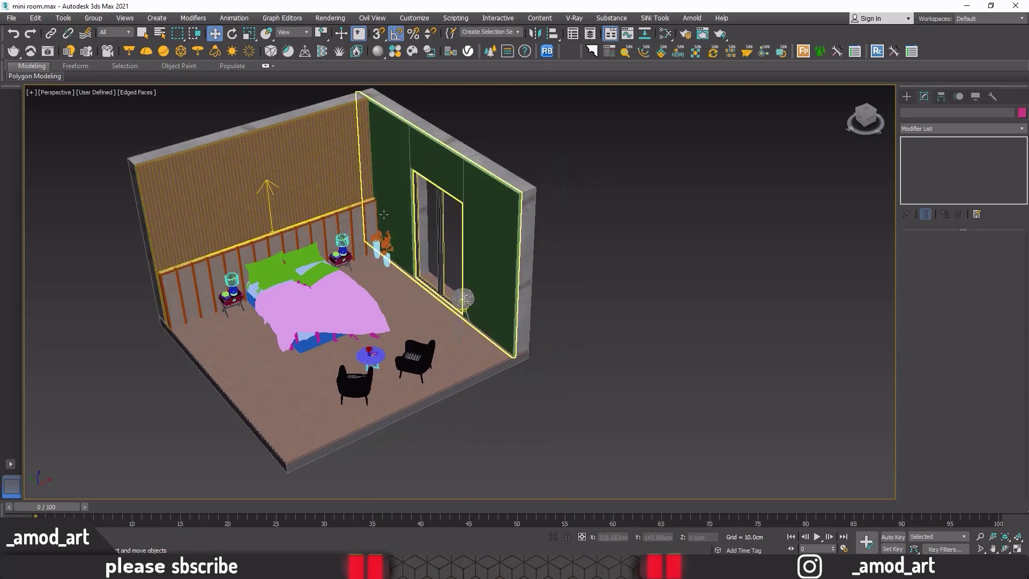
middle_click_drag(347, 264, 359, 188)
middle_click_drag(411, 267, 374, 275)
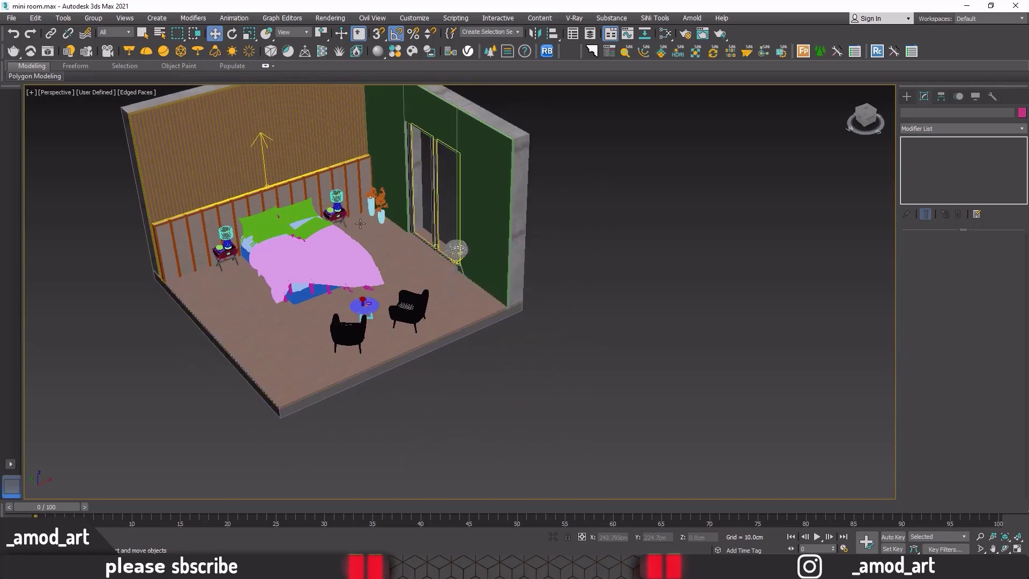
left_click(428, 566)
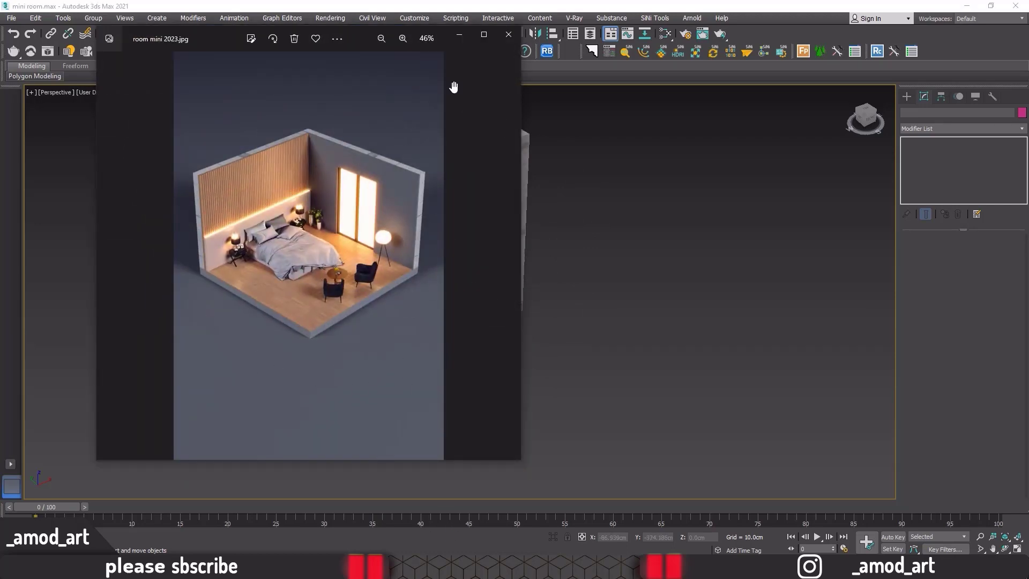
left_click(459, 35)
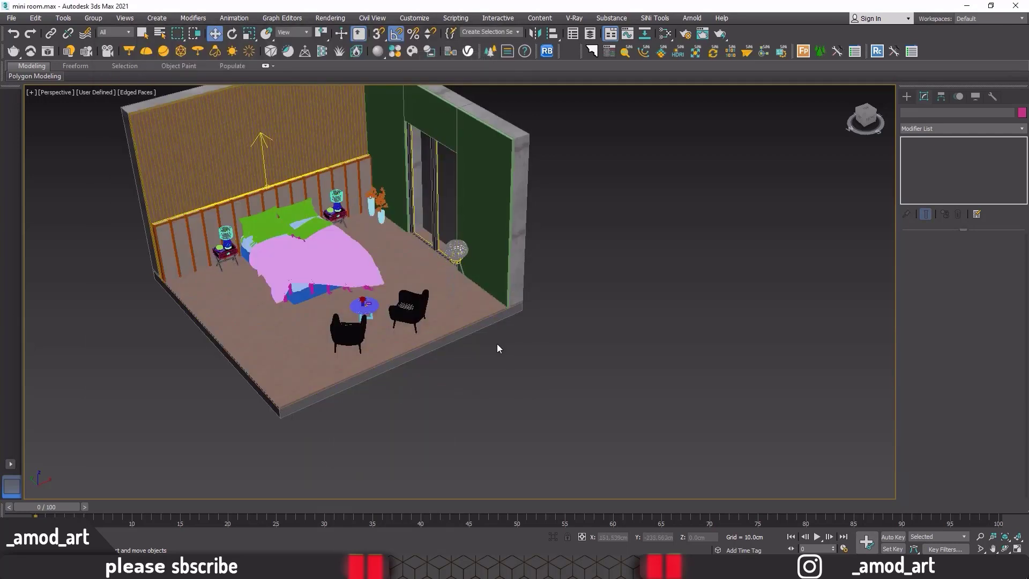
middle_click_drag(521, 349, 574, 369)
scroll(363, 388, "down", 2)
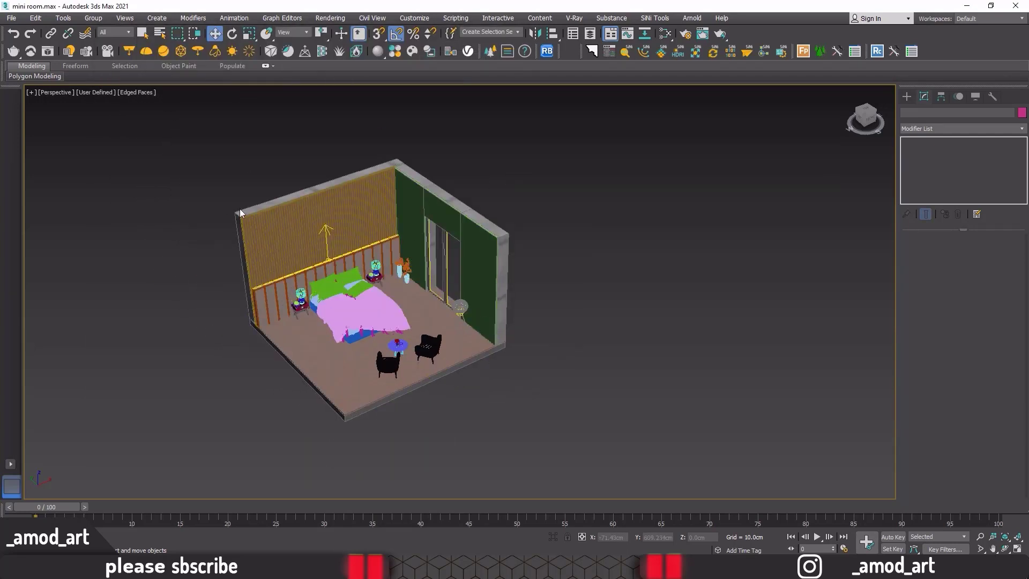
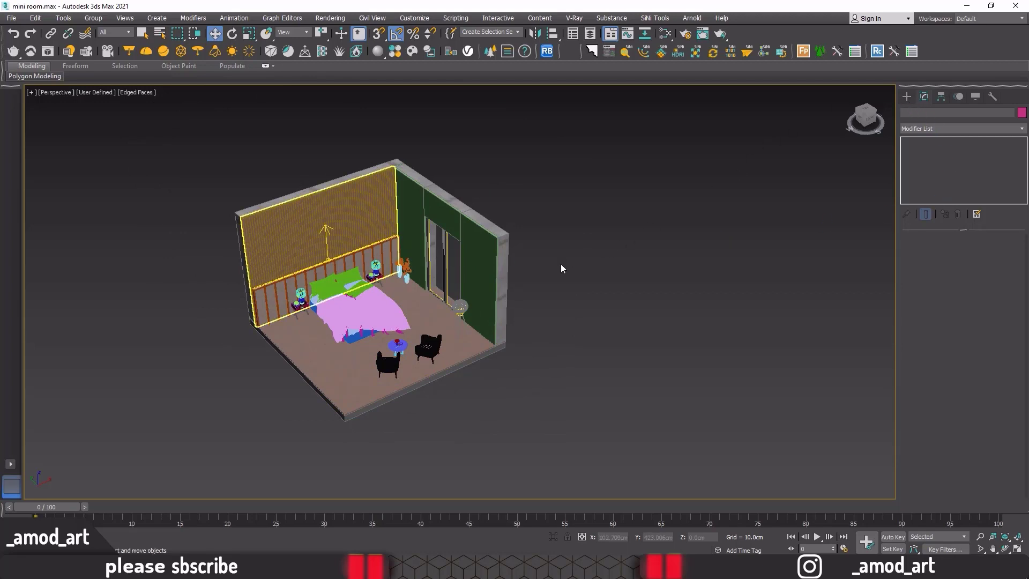
middle_click_drag(580, 262, 595, 255, "alt")
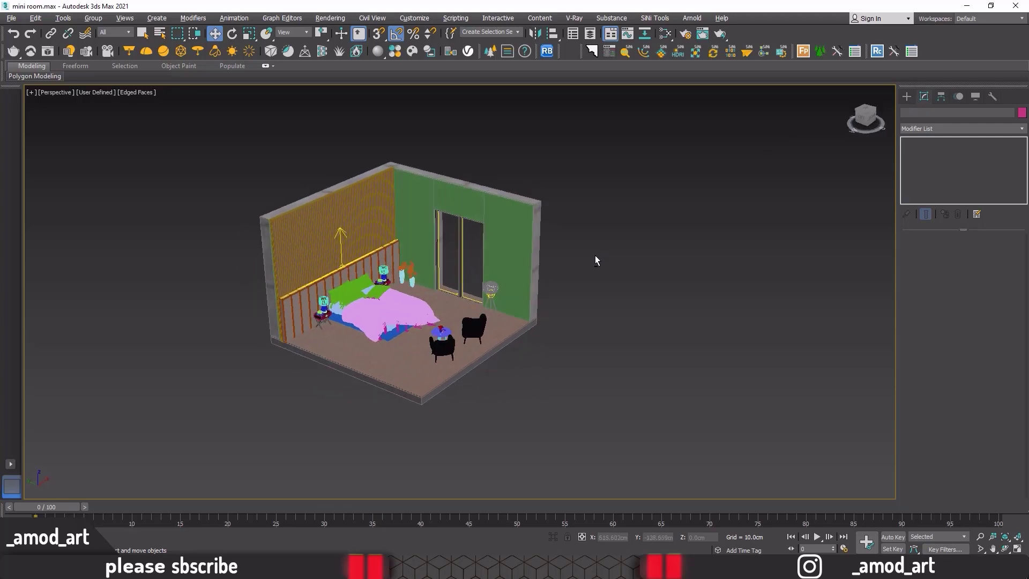
Create a VRayPlane beside the room as an infinite ground surface.
left_click(907, 97)
left_click(914, 126)
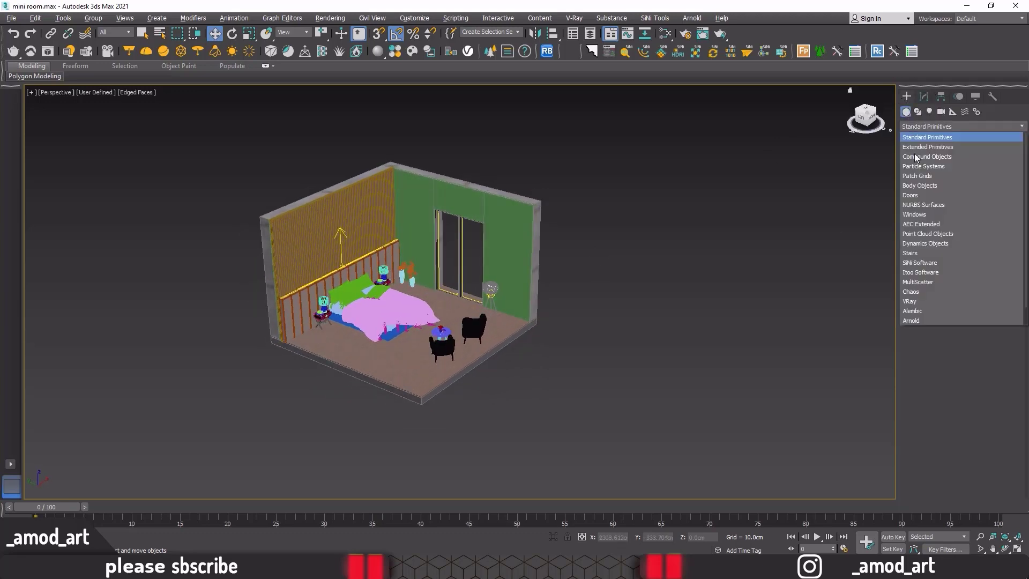
left_click(913, 308)
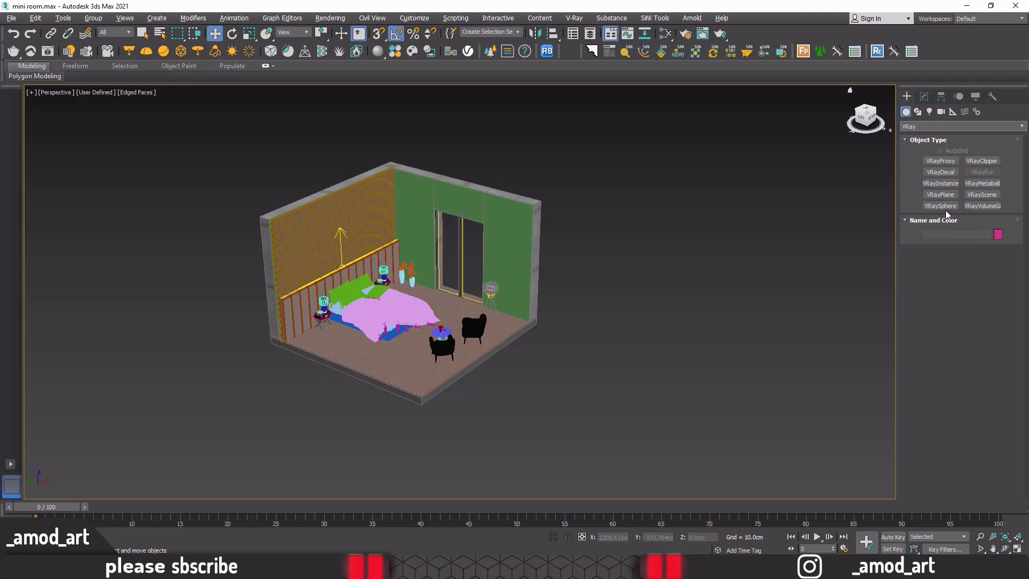
left_click(938, 195)
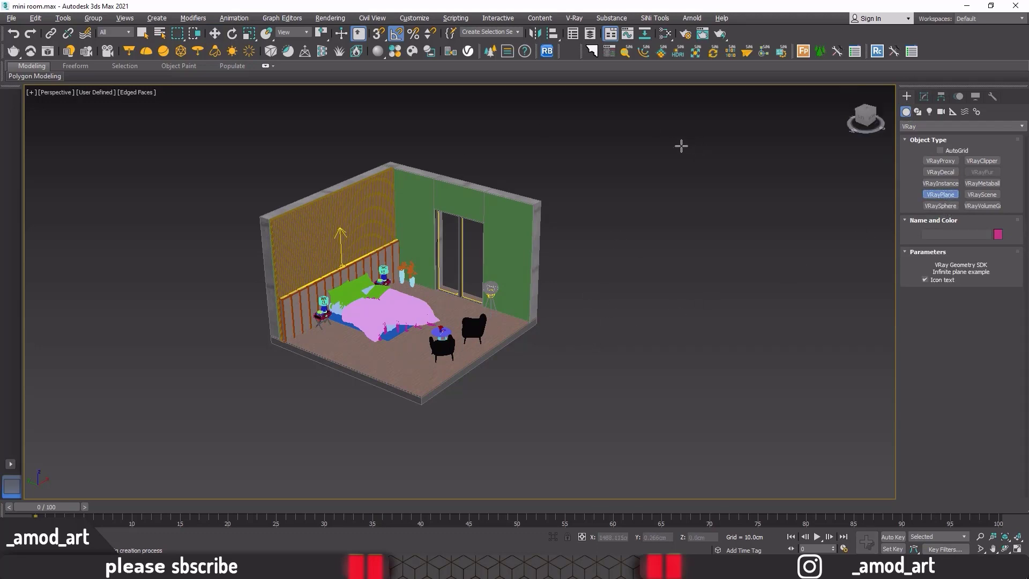
left_click(603, 318)
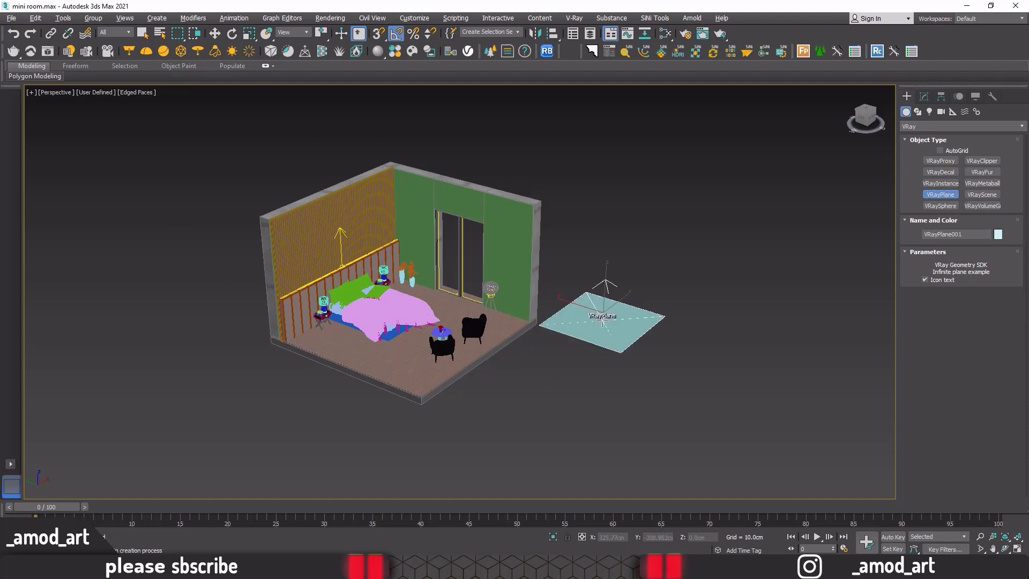
Create a new VRayMtl in an empty area of the Slate Material Editor's node view and show its parameters.
left_click(665, 35)
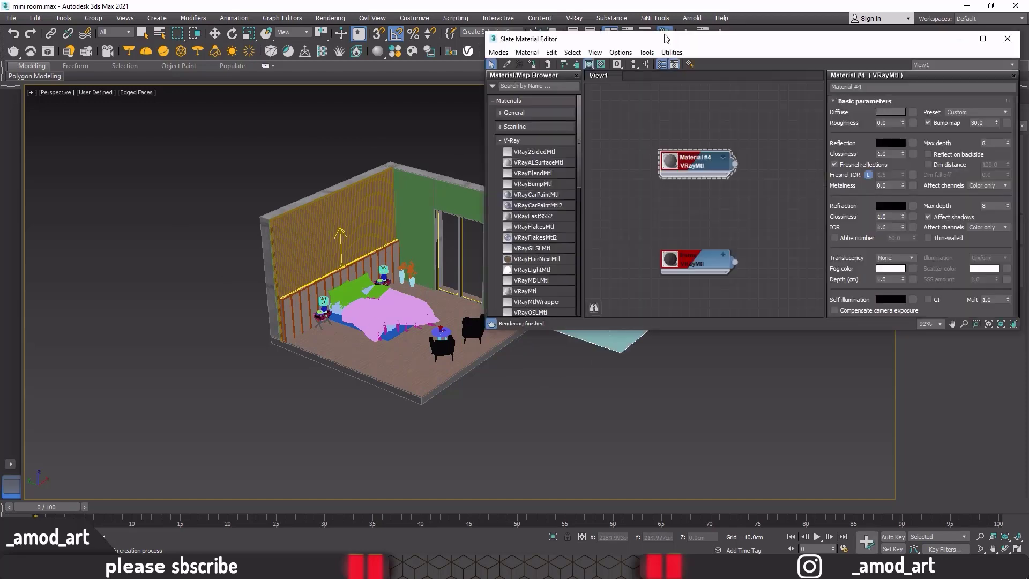
middle_click_drag(707, 123, 616, 163)
right_click(678, 123)
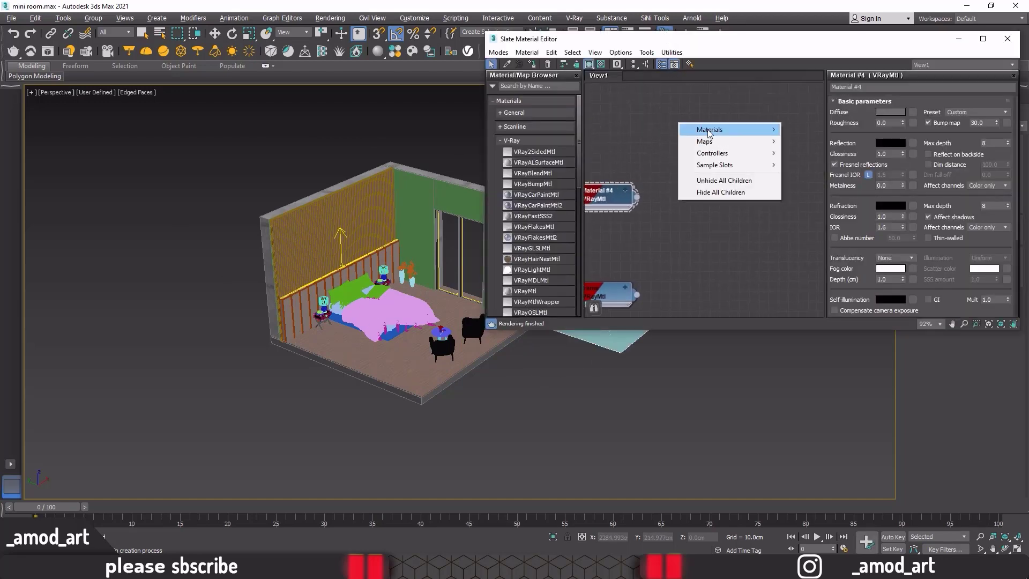
mouse_move(710, 130)
mouse_move(816, 154)
left_click(868, 294)
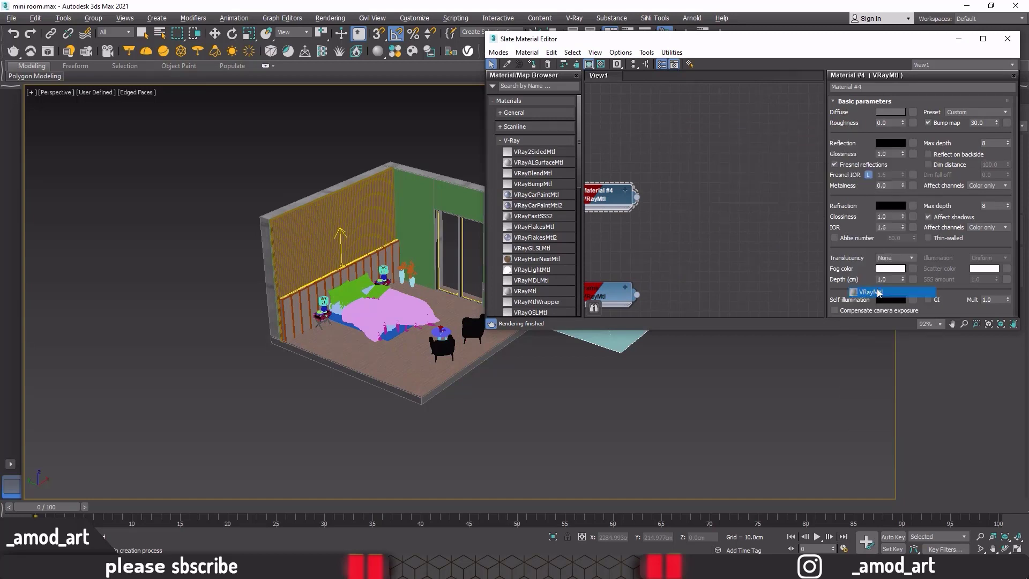
left_click(703, 122)
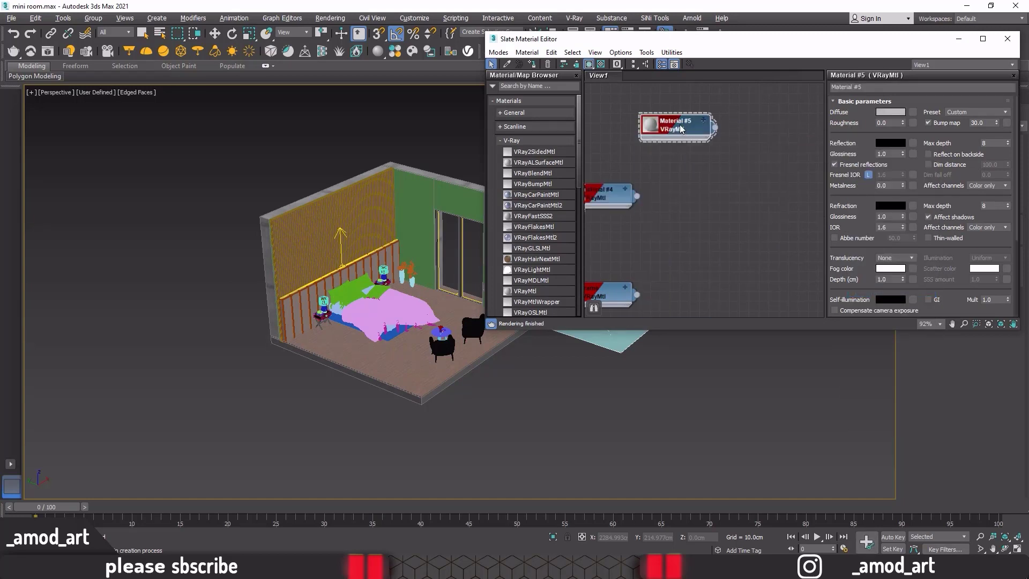
Darken the new material's diffuse colour to a neutral dark grey with a value of about 60, and close the material editor.
left_click(888, 112)
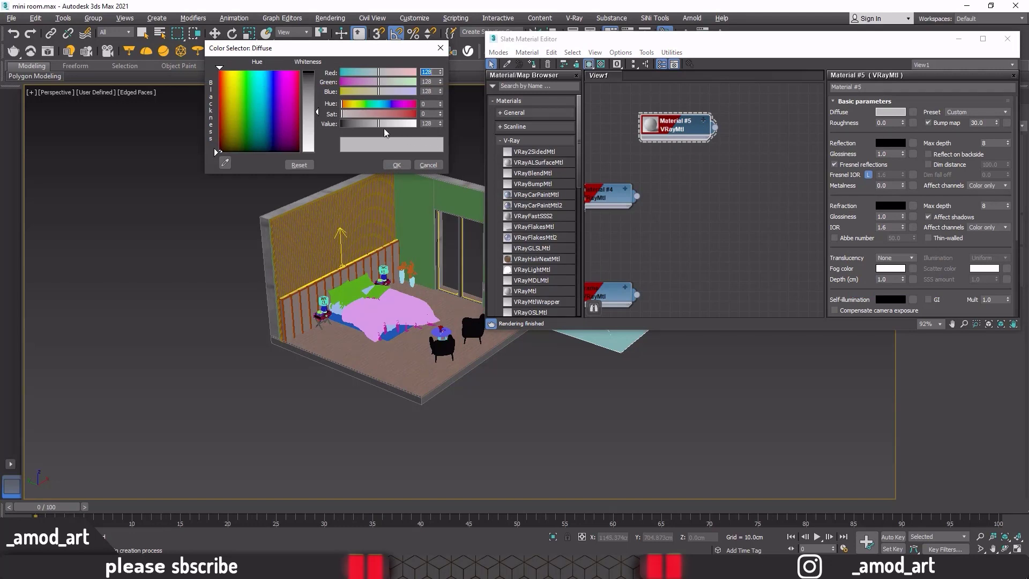
left_click_drag(383, 125, 359, 124)
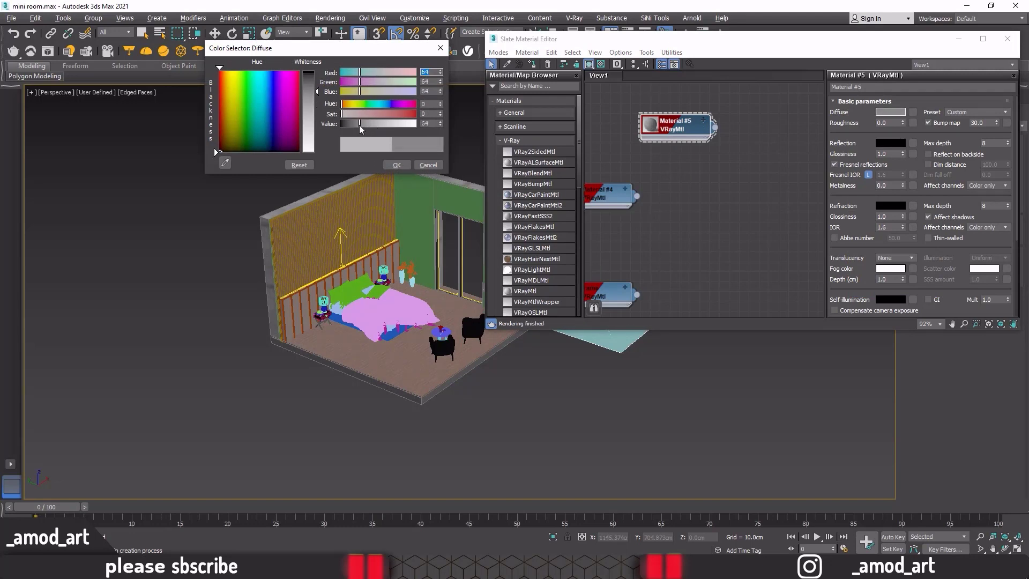
left_click_drag(359, 124, 357, 126)
left_click(397, 164)
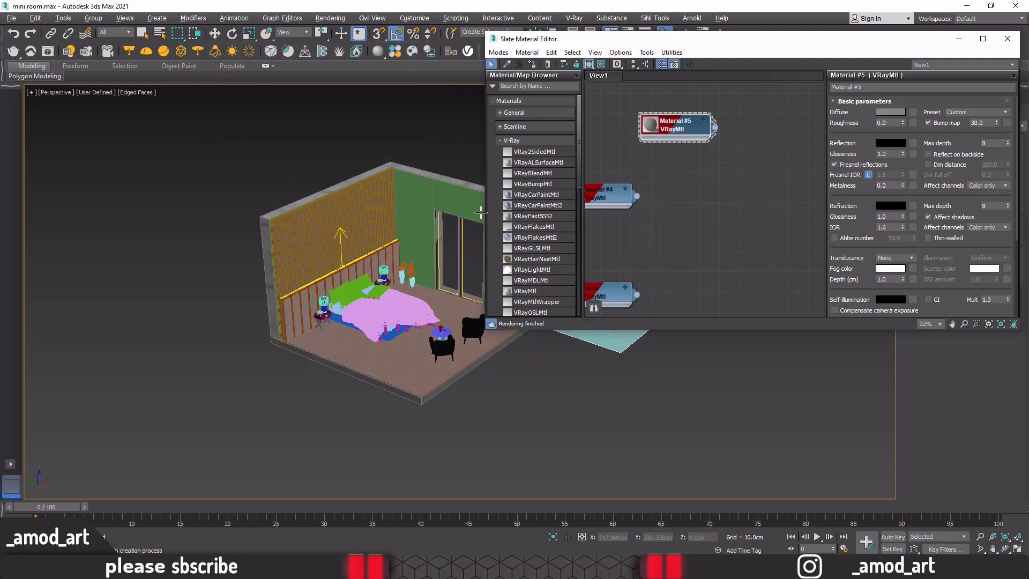
left_click_drag(631, 32, 793, 65)
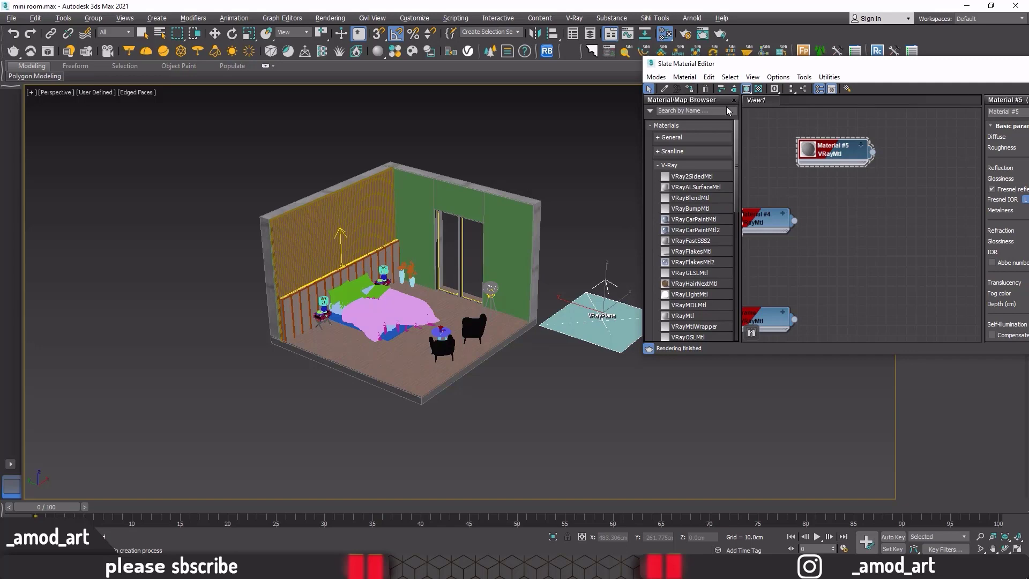
left_click_drag(840, 67, 564, 70)
left_click(887, 64)
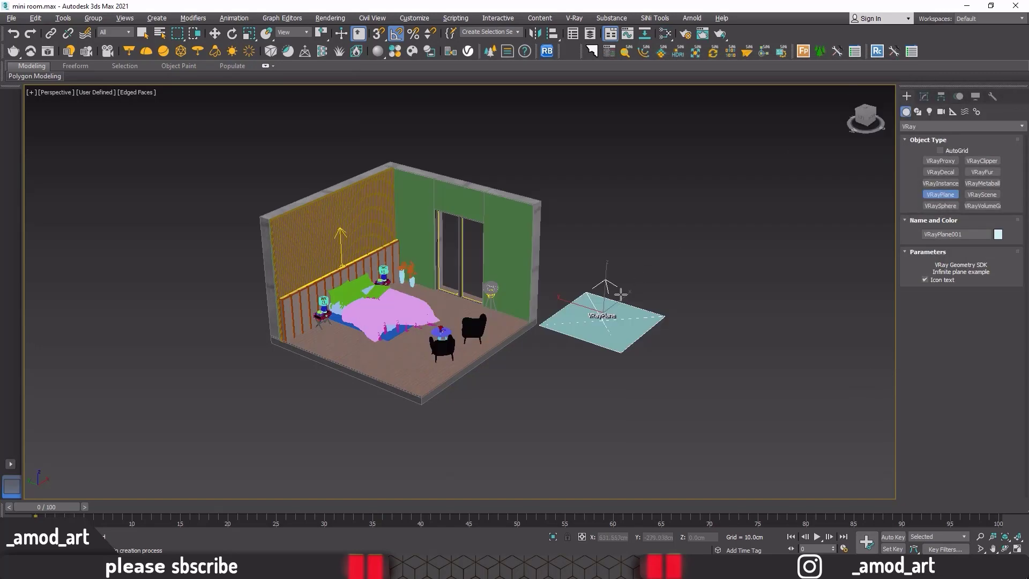
Check the reference render and create a plane VRayLight about 1040 by 989 cm beyond the room's negative X side in the top view.
left_click(437, 567)
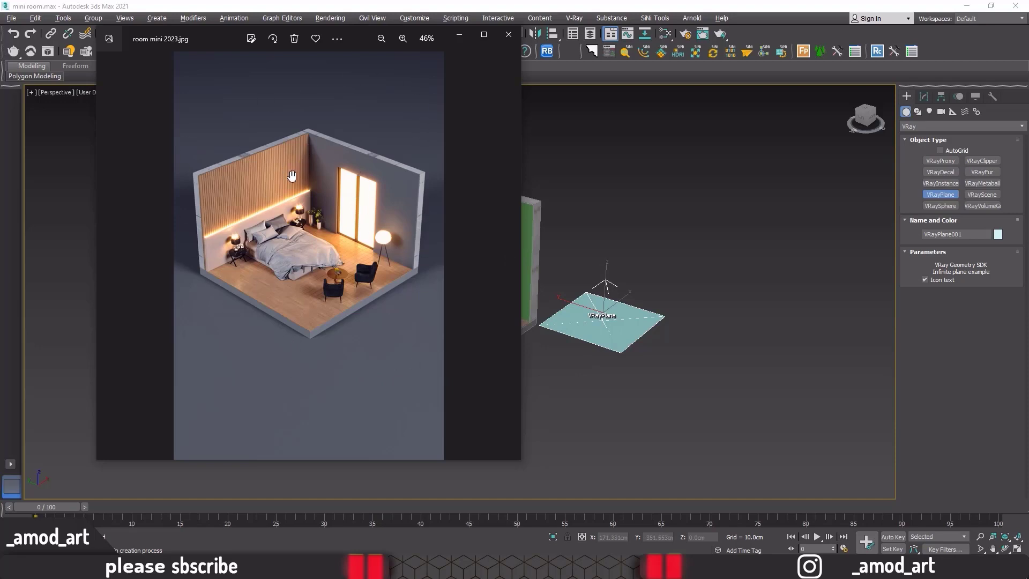
left_click(459, 34)
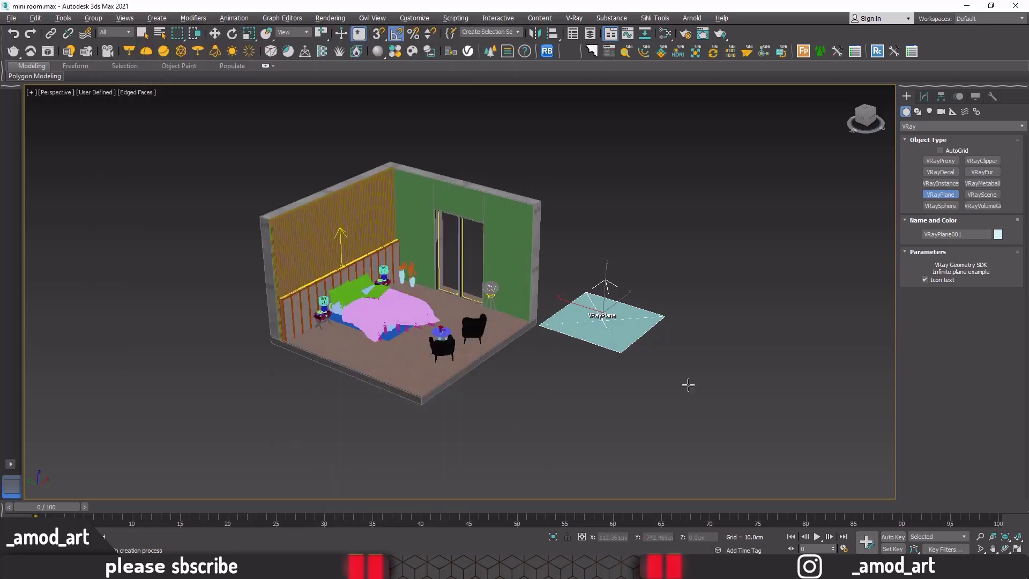
key("alt+w")
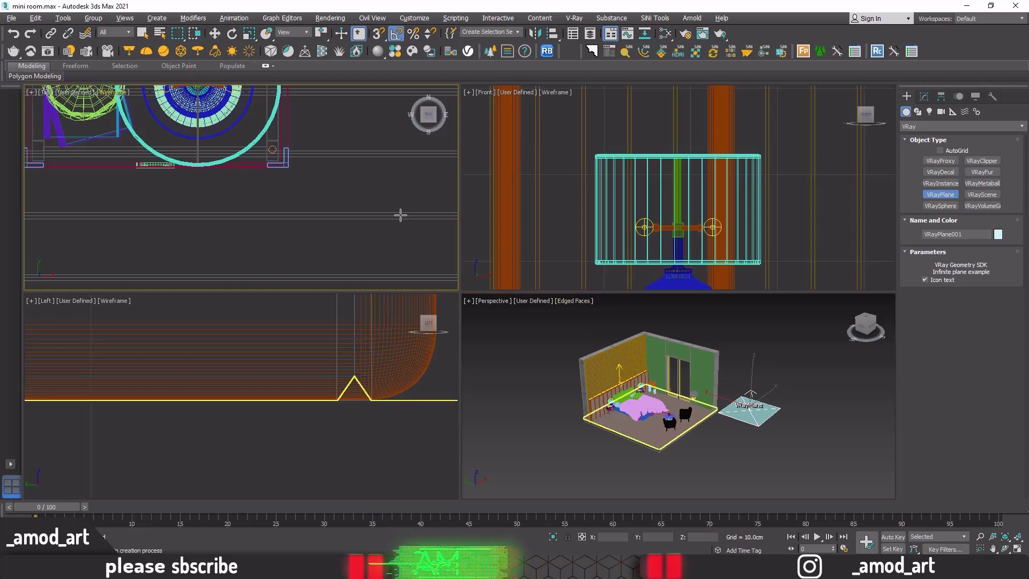
key("alt+w")
key("z")
scroll(401, 212, "down", 6)
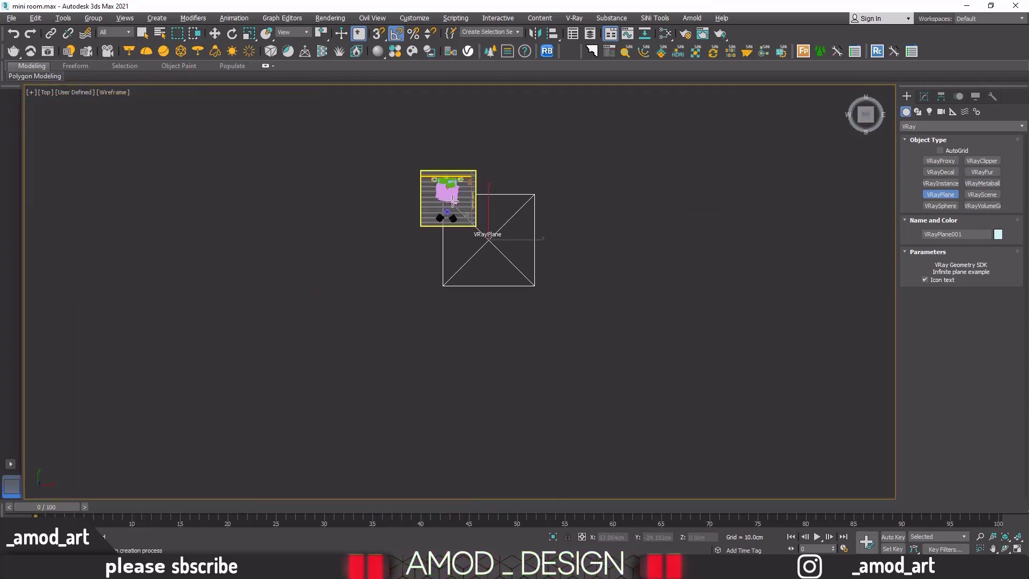
scroll(495, 205, "up", 1)
middle_click_drag(494, 205, 541, 237)
scroll(541, 237, "down", 2)
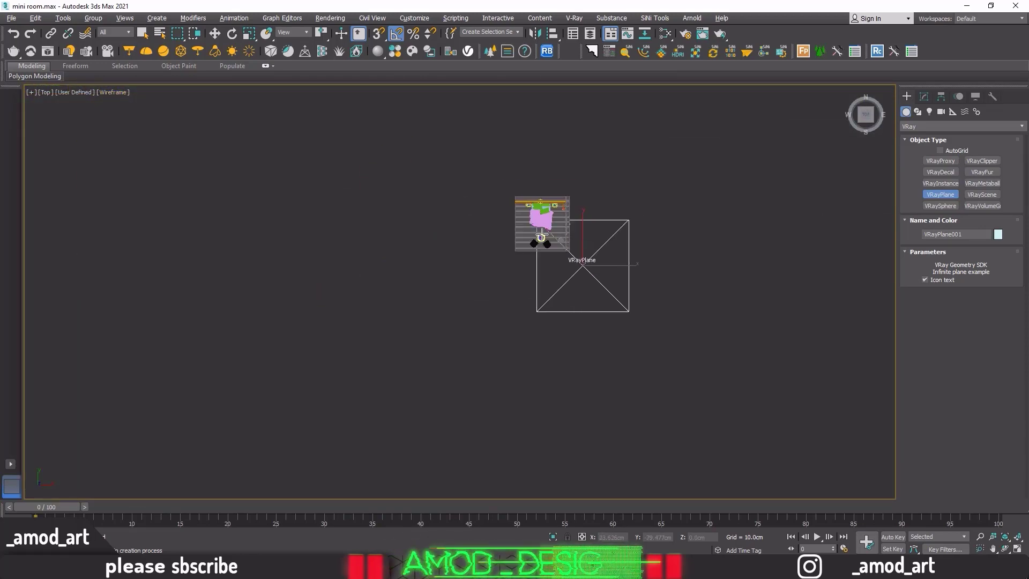
left_click(131, 52)
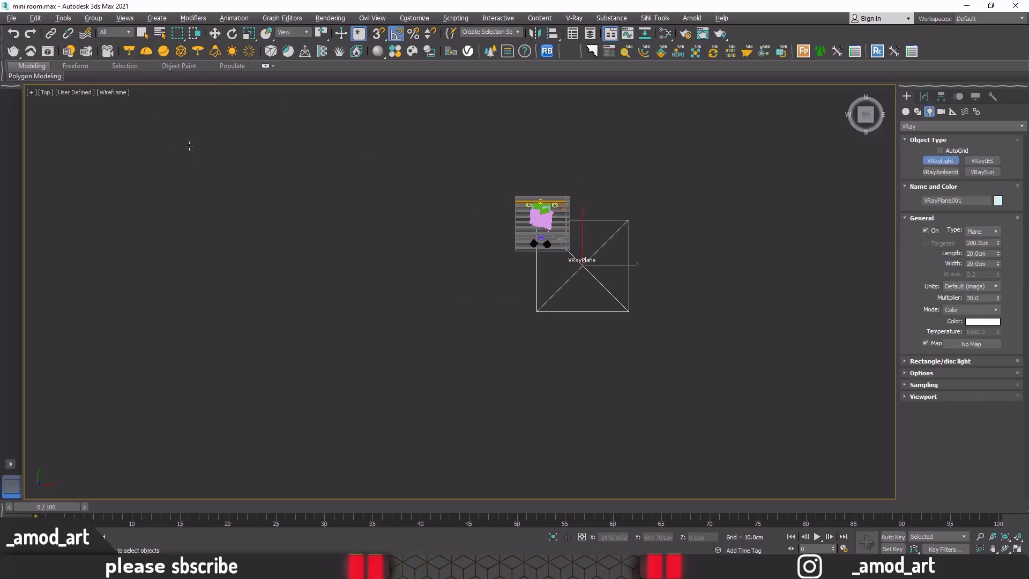
left_click_drag(170, 136, 312, 271)
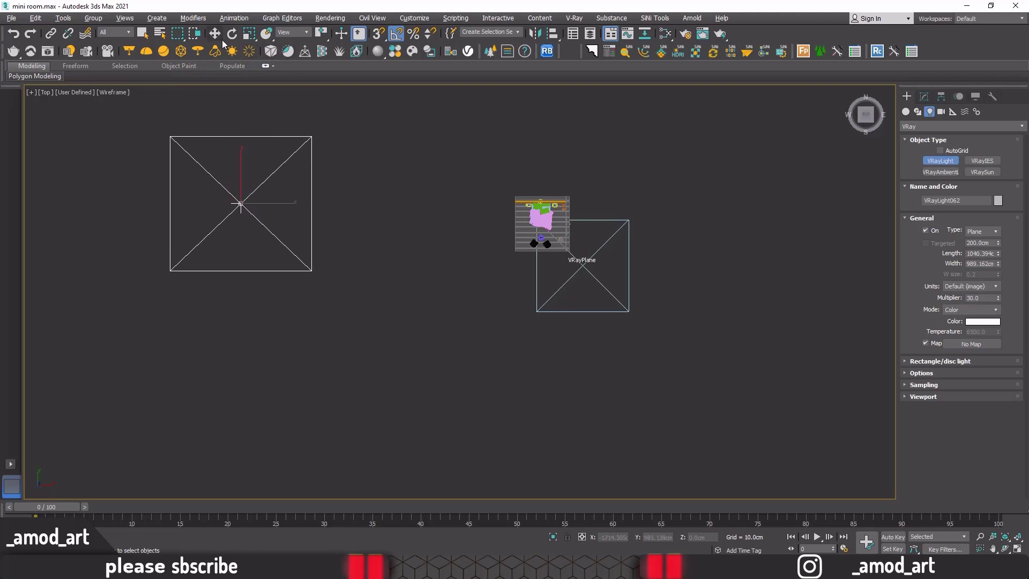
Raise the new light to about 1443 cm above the ground in the front view, shifting it slightly farther from the room.
key("alt+w")
middle_click(487, 206)
key("alt+w")
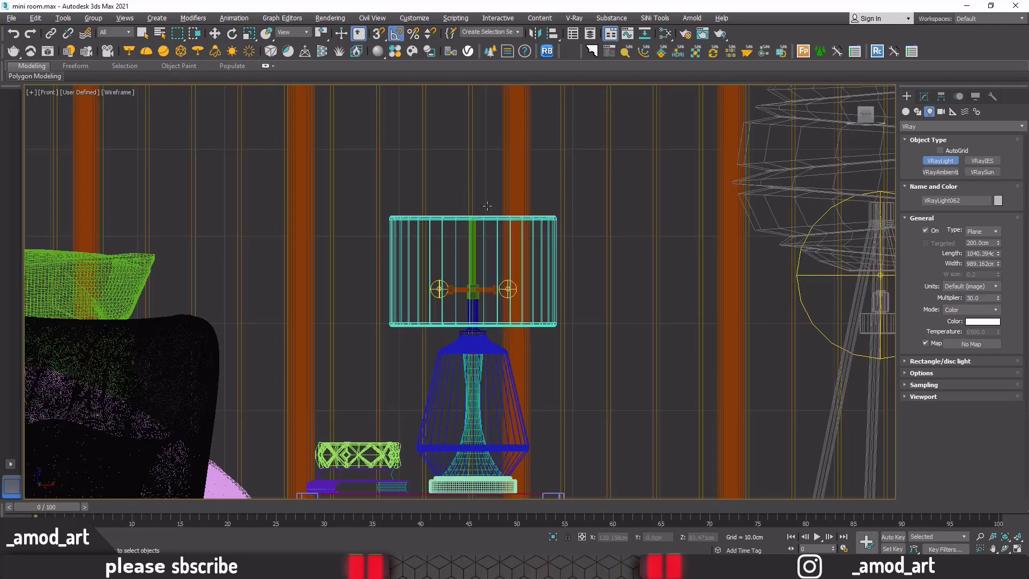
scroll(487, 206, "down", 10)
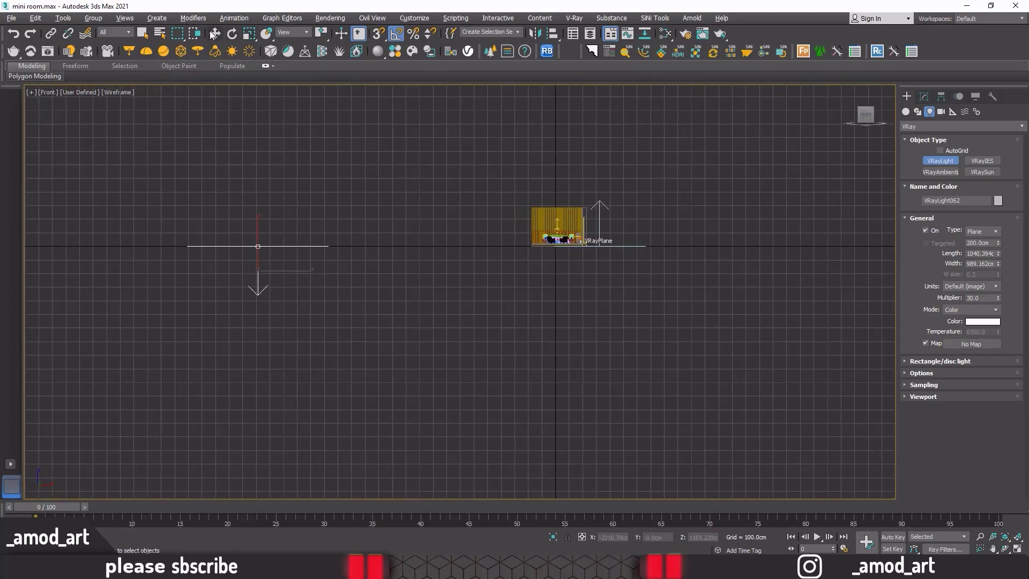
left_click(212, 34)
middle_click_drag(284, 154, 272, 220)
left_click_drag(258, 295, 243, 141)
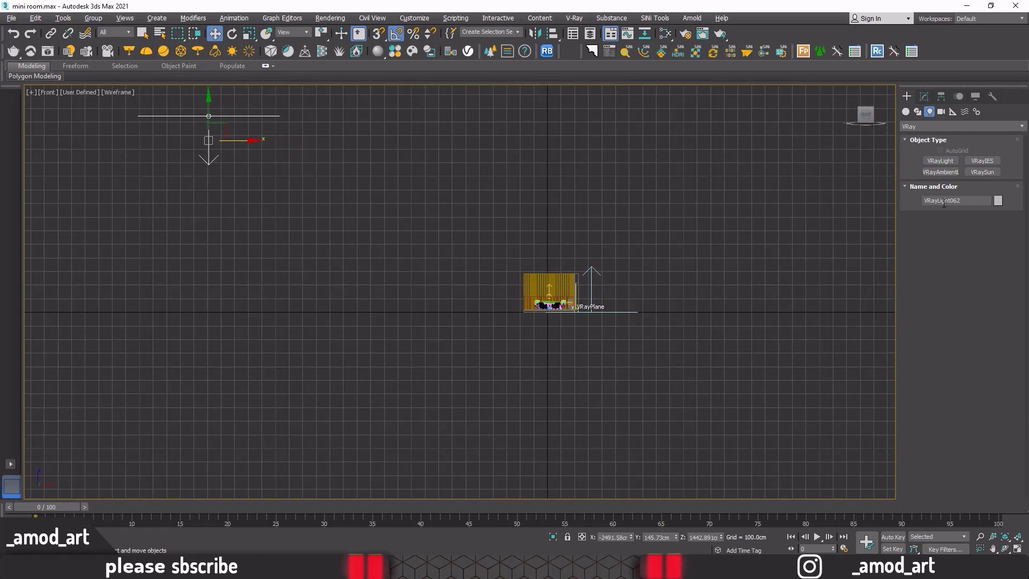
Make the light targeted and move its target into the room so the light aims down at it.
left_click(924, 96)
left_click(925, 265)
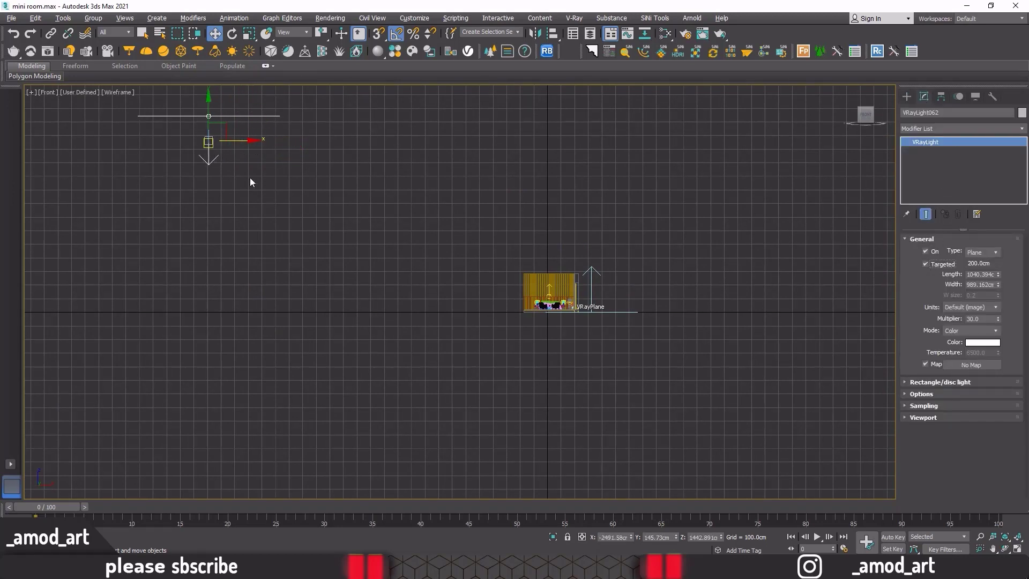
left_click(209, 142)
left_click_drag(209, 125, 561, 282)
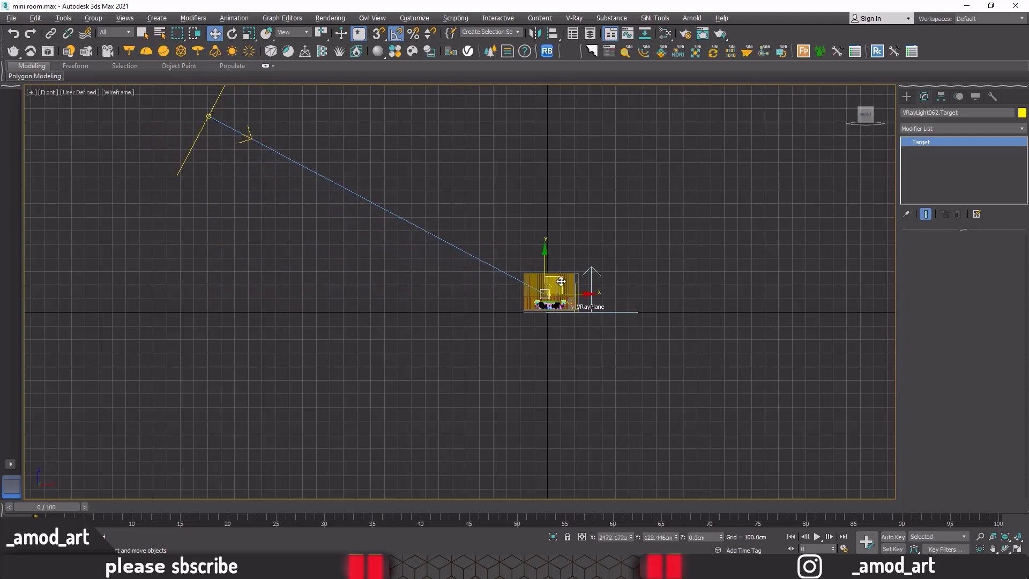
Shift the light's target along negative Y to the middle of the room and line the light up with it at about Y -31 cm.
key("alt+w")
middle_click_drag(601, 410, 629, 422, "alt")
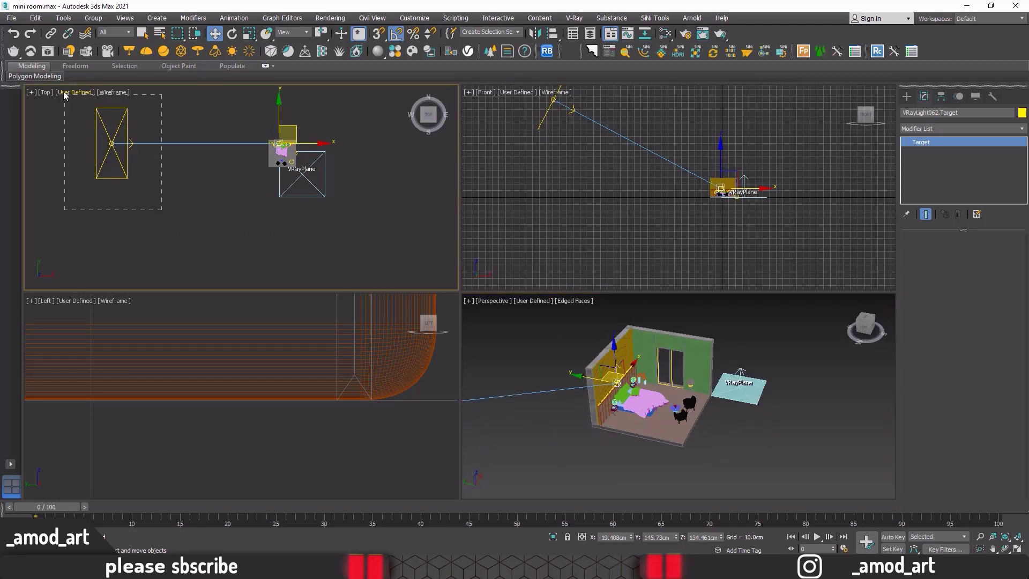
left_click(162, 143)
left_click_drag(194, 117, 196, 138)
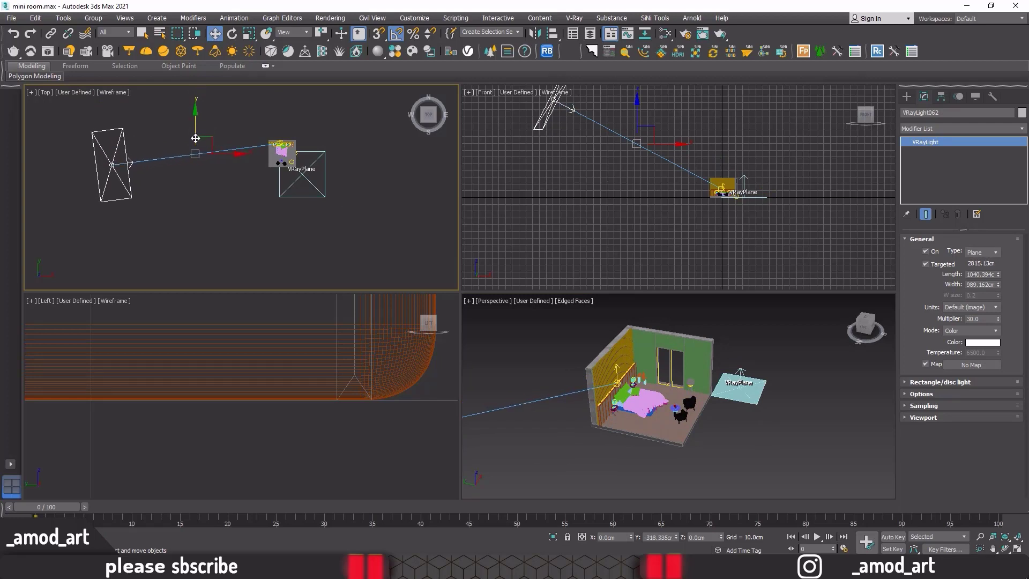
scroll(596, 380, "up", 5)
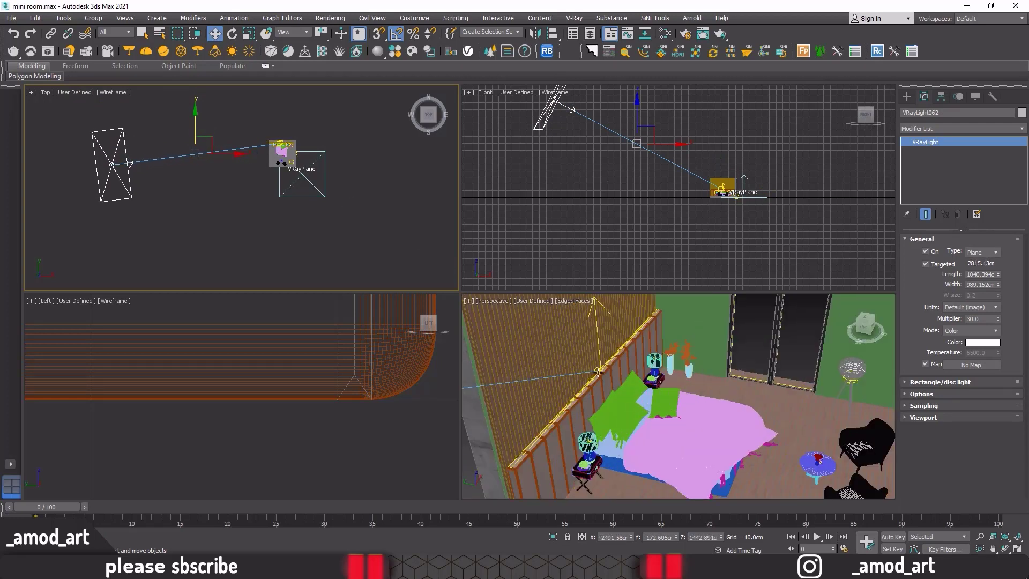
right_click(95, 161)
left_click(65, 147)
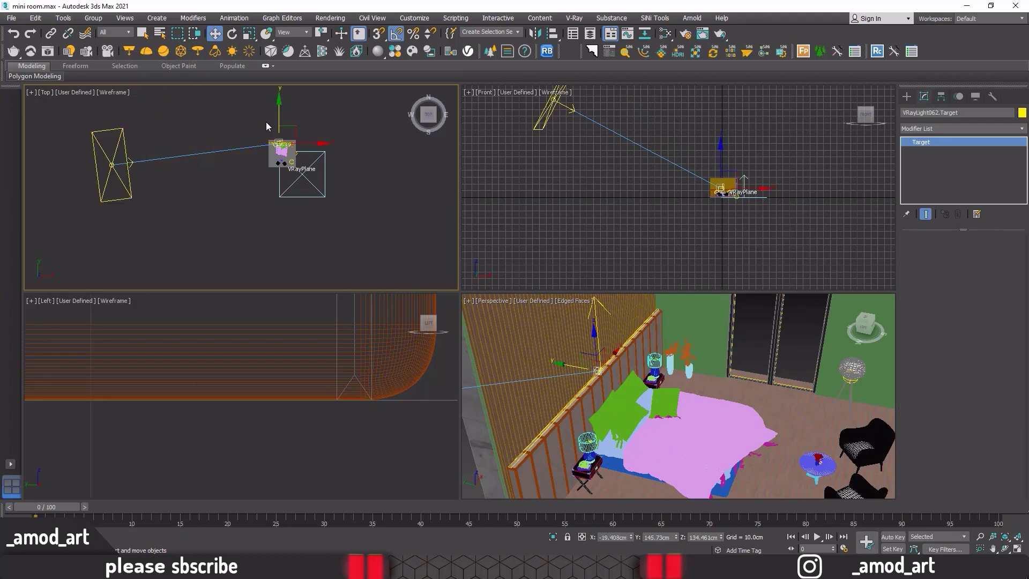
left_click_drag(279, 114, 281, 125)
left_click_drag(69, 122, 68, 120)
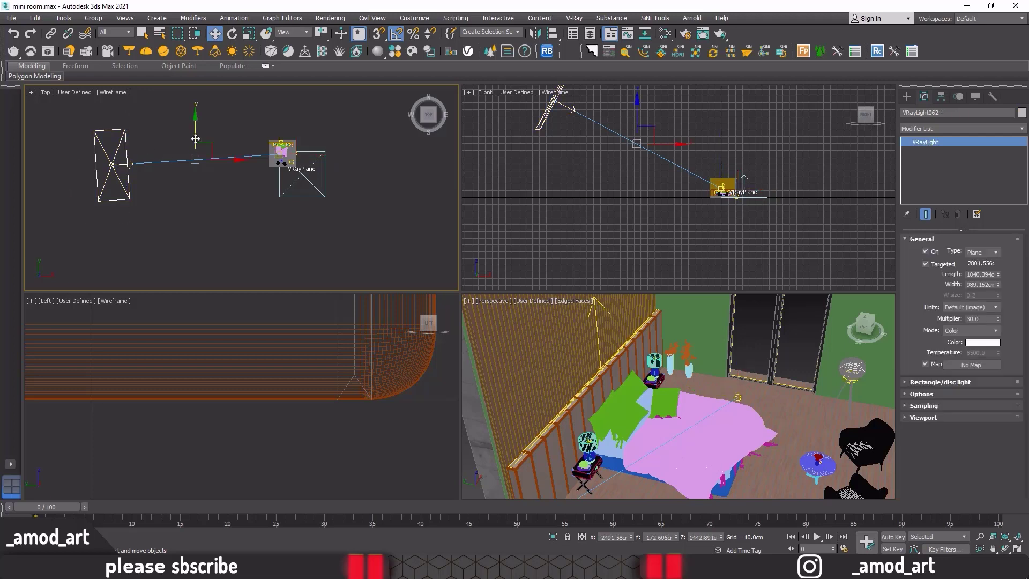
left_click_drag(195, 139, 194, 130)
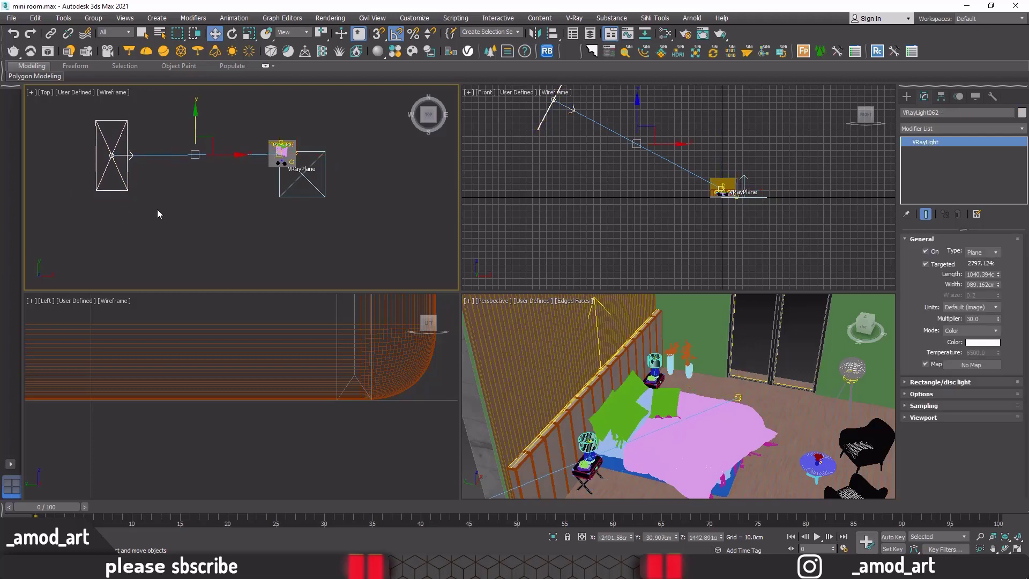
Clone the light as a copy, placing it in line with the room about 2650 cm out along negative Y.
key("alt+w")
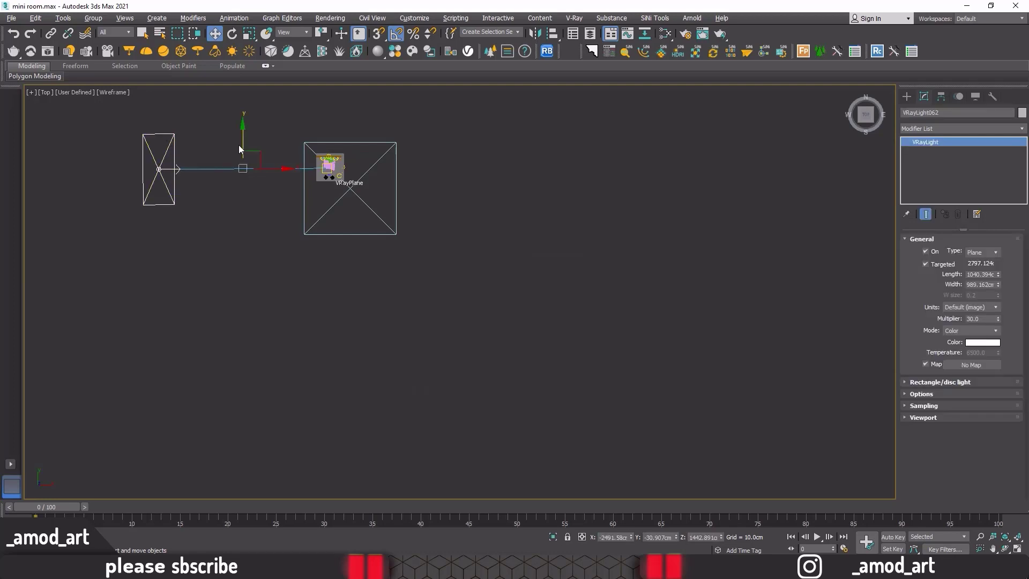
left_click_drag(248, 177, 295, 348, "shift")
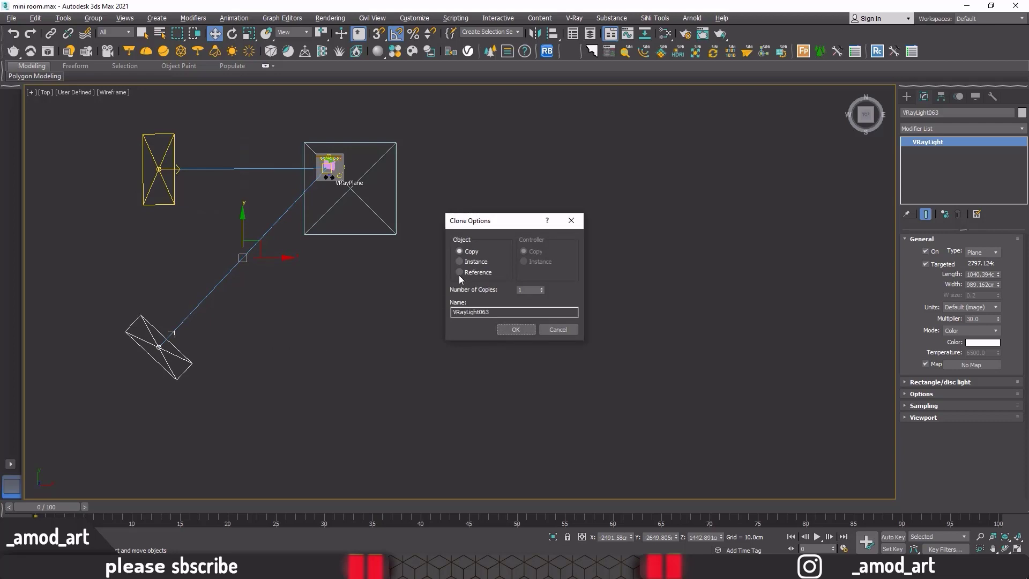
left_click(515, 328)
mouse_move(259, 257)
left_mouse_down()
mouse_move(438, 287)
mouse_move(431, 292)
left_mouse_up()
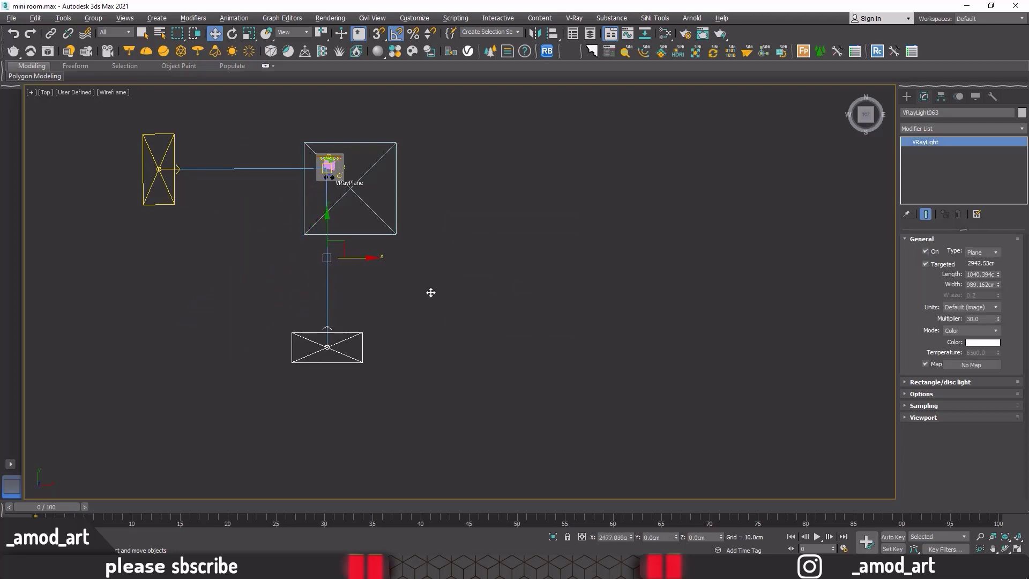
Examine both lights around the room in the perspective view and compare the lighting setup with the room mini 2023.jpg reference render.
key("alt+w")
middle_click(513, 355)
key("alt+w")
scroll(491, 314, "down", 10)
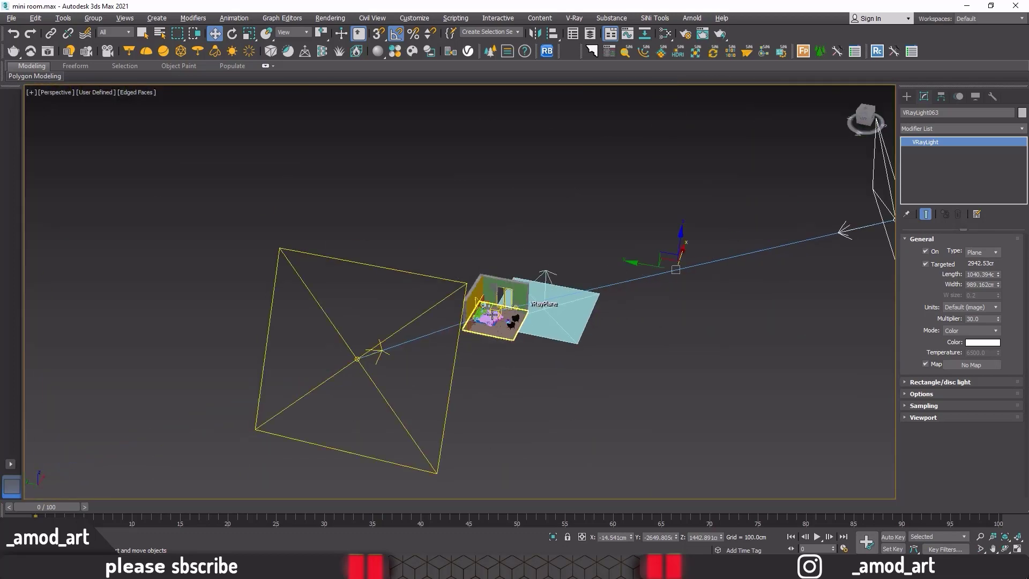
middle_click_drag(492, 314, 382, 296)
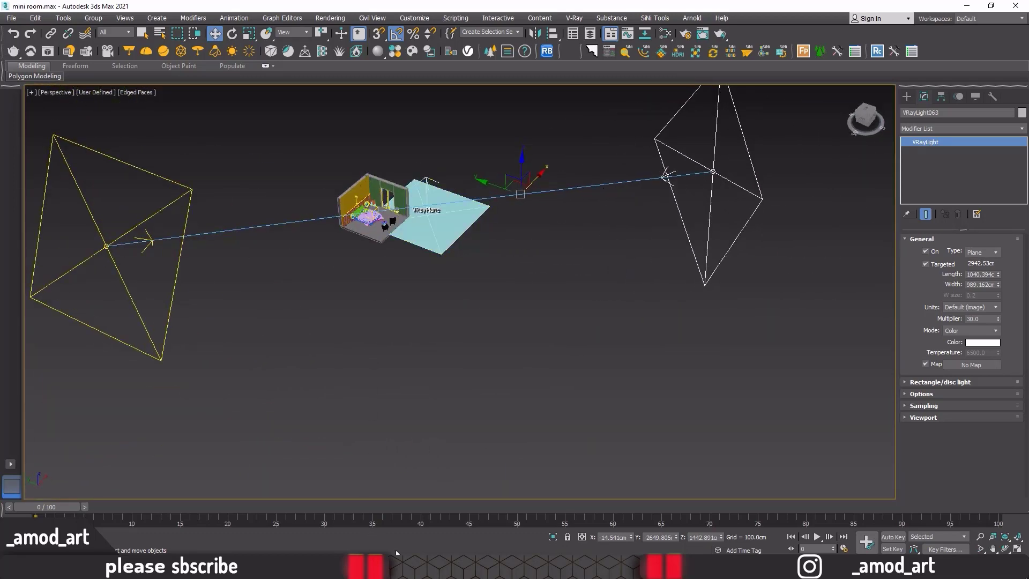
left_click(414, 567)
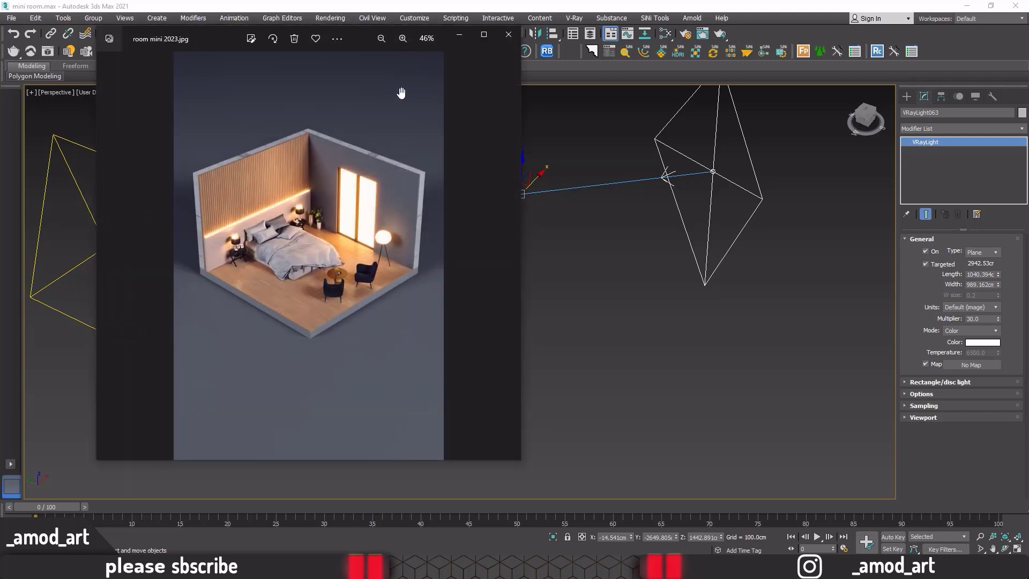
left_click(509, 34)
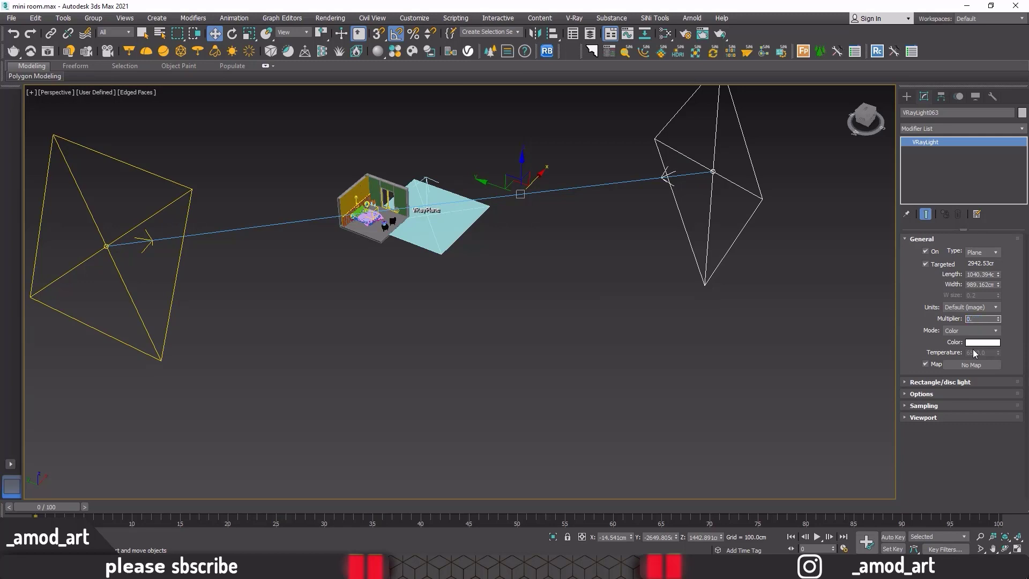
Set the multiplier to 1 on both targeted V-Ray plane lights, the cloned one and the original.
key("BackSpace")
key("BackSpace")
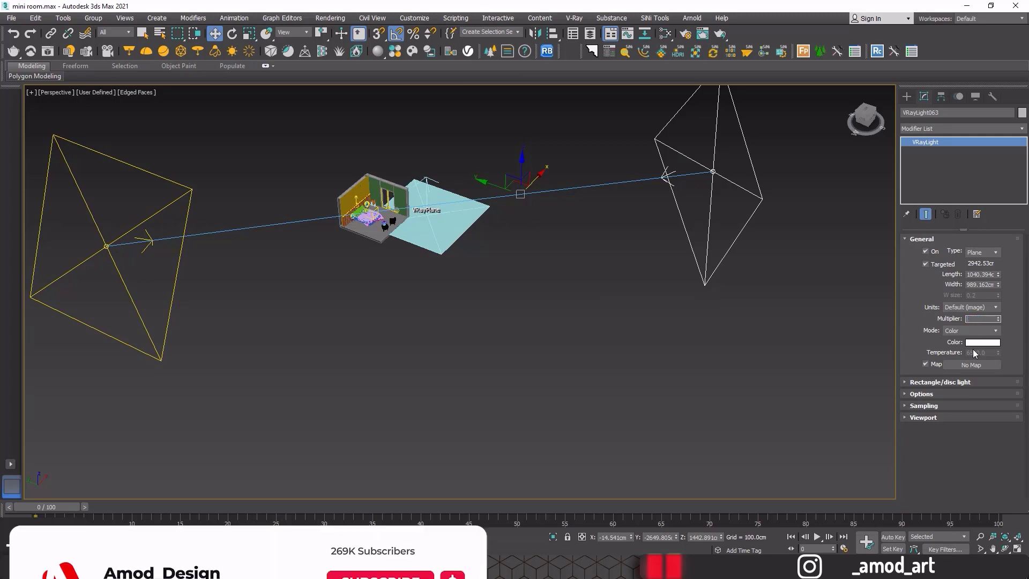
type("1")
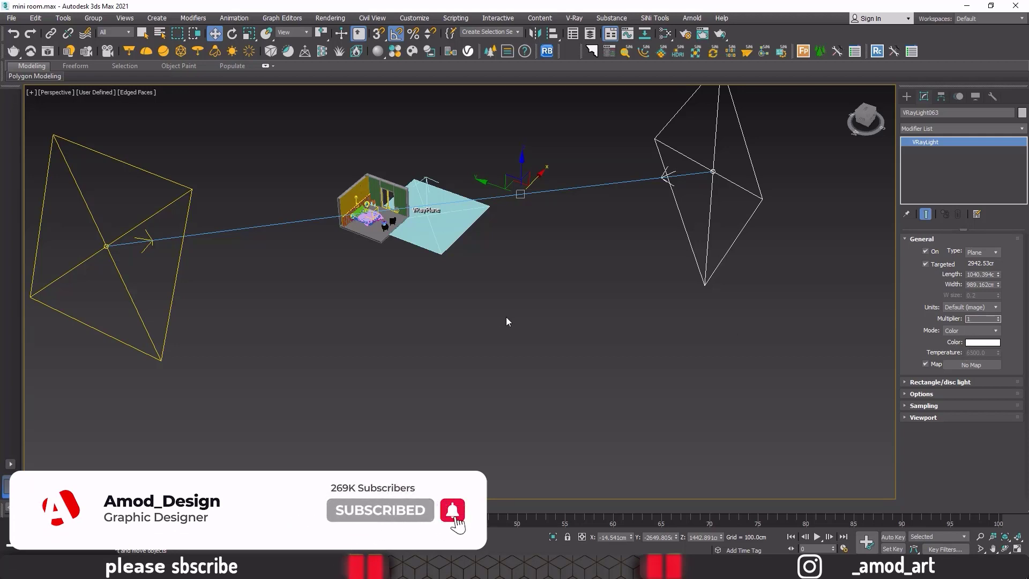
left_click(655, 344)
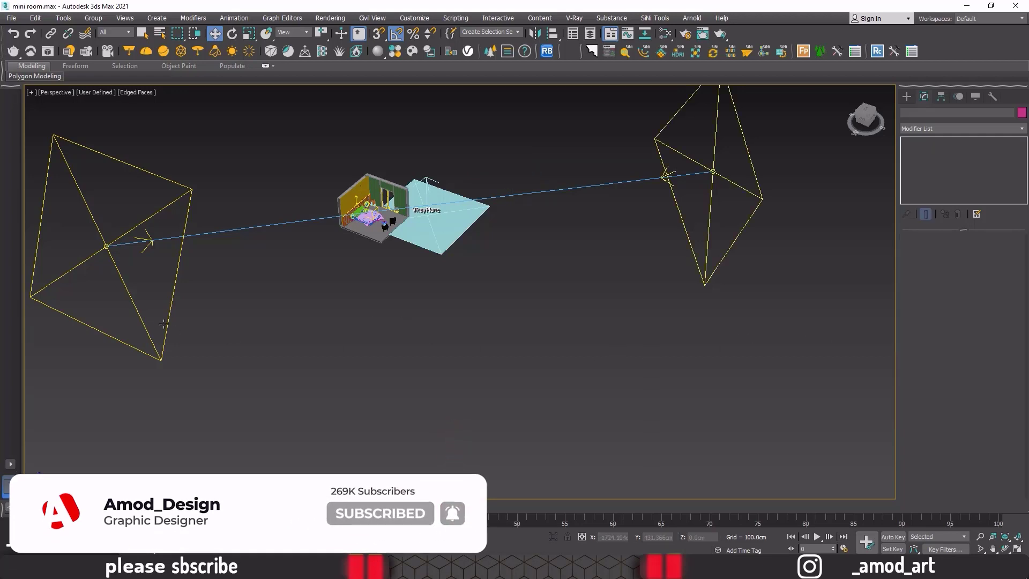
left_click(225, 232)
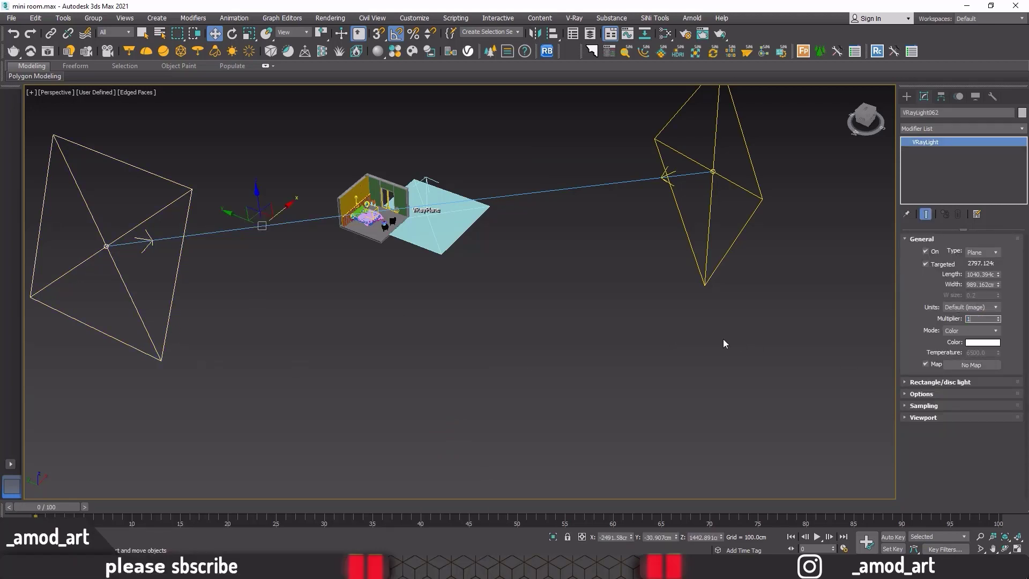
left_click(659, 300)
Examine the furnished bedroom and the V-Ray ground plane beside it from near and far in the perspective view.
middle_click_drag(524, 259, 453, 252, "alt")
scroll(429, 246, "up", 6)
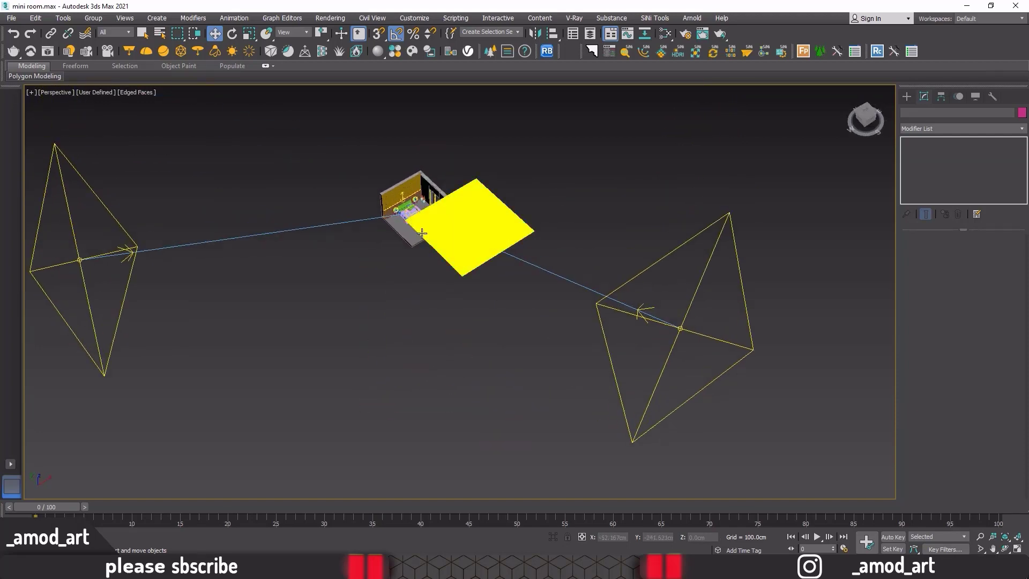
scroll(416, 234, "down", 5)
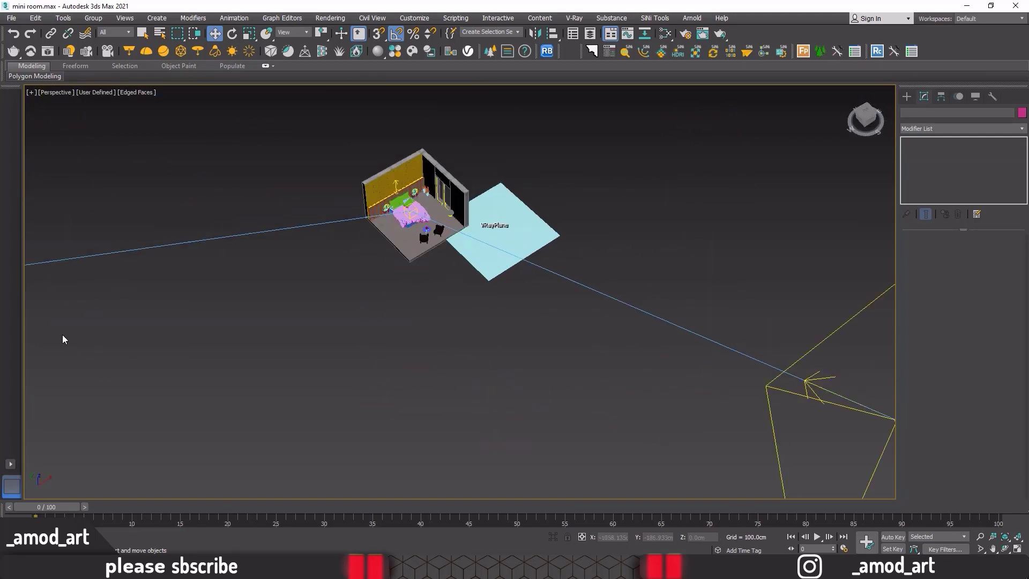
scroll(370, 194, "up", 5)
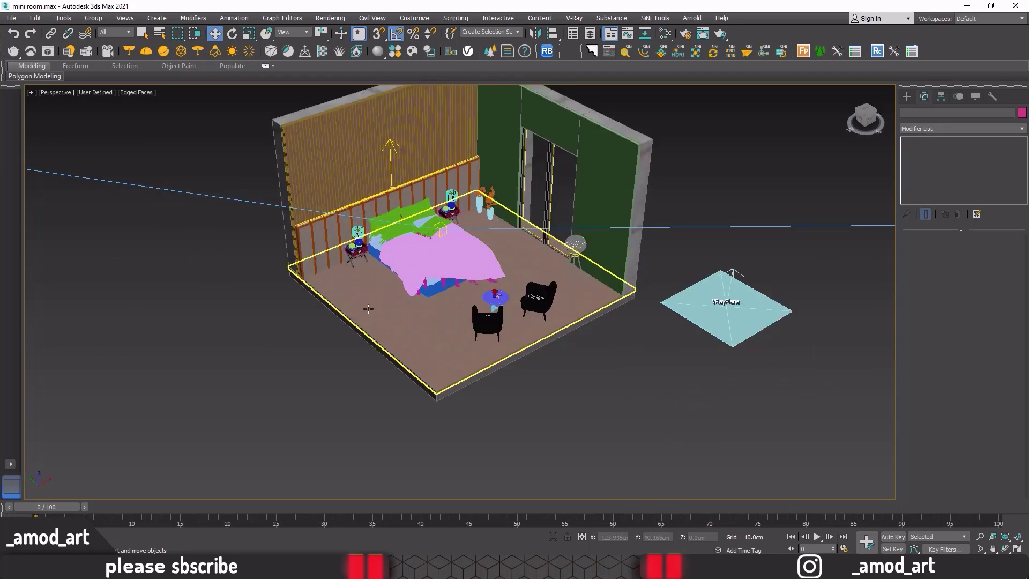
scroll(307, 330, "down", 4)
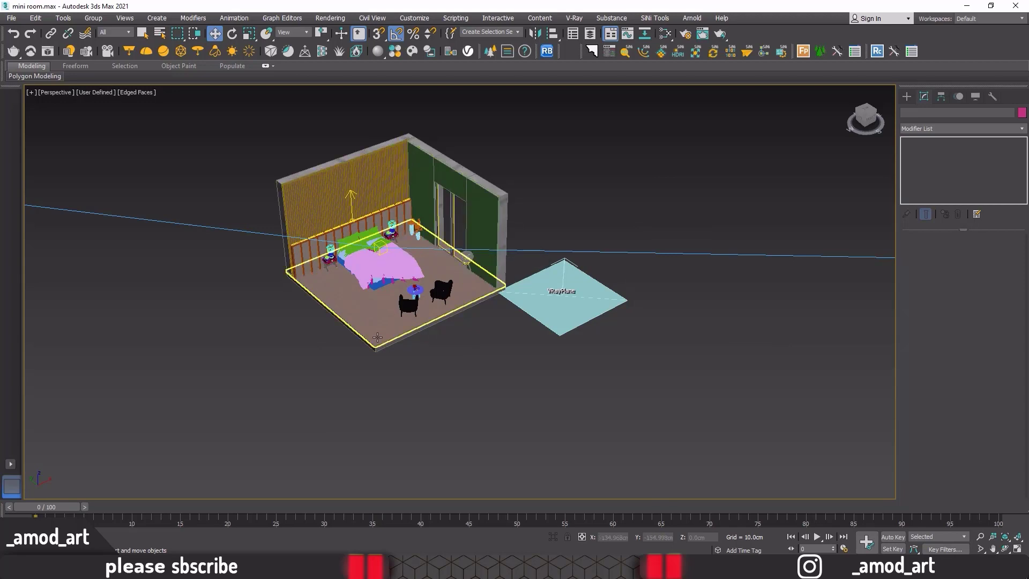
scroll(387, 294, "up", 4)
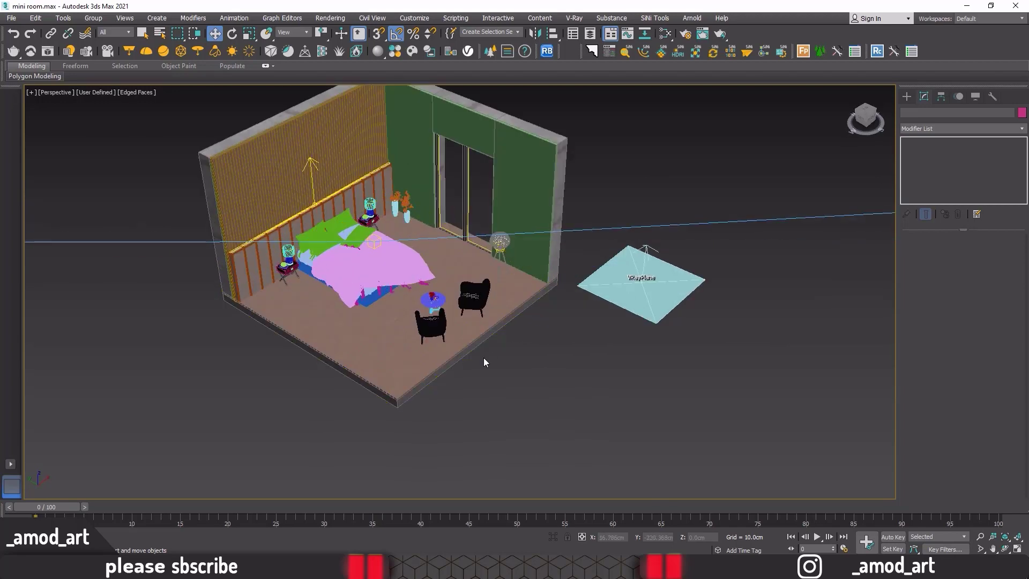
mouse_move(484, 359)
middle_mouse_down("alt")
mouse_move(500, 355)
mouse_move(506, 338)
mouse_move(500, 348)
middle_mouse_up("alt")
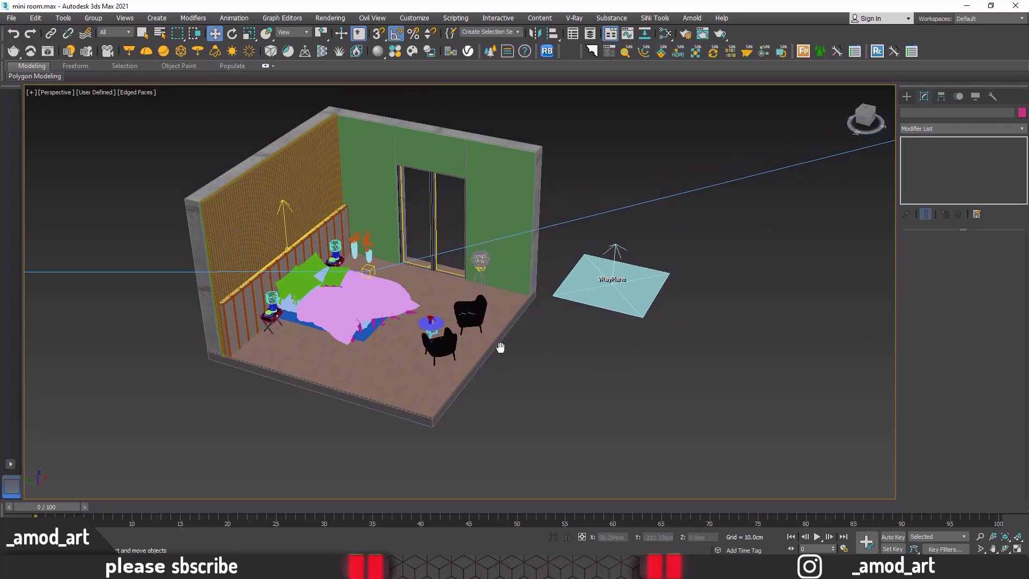